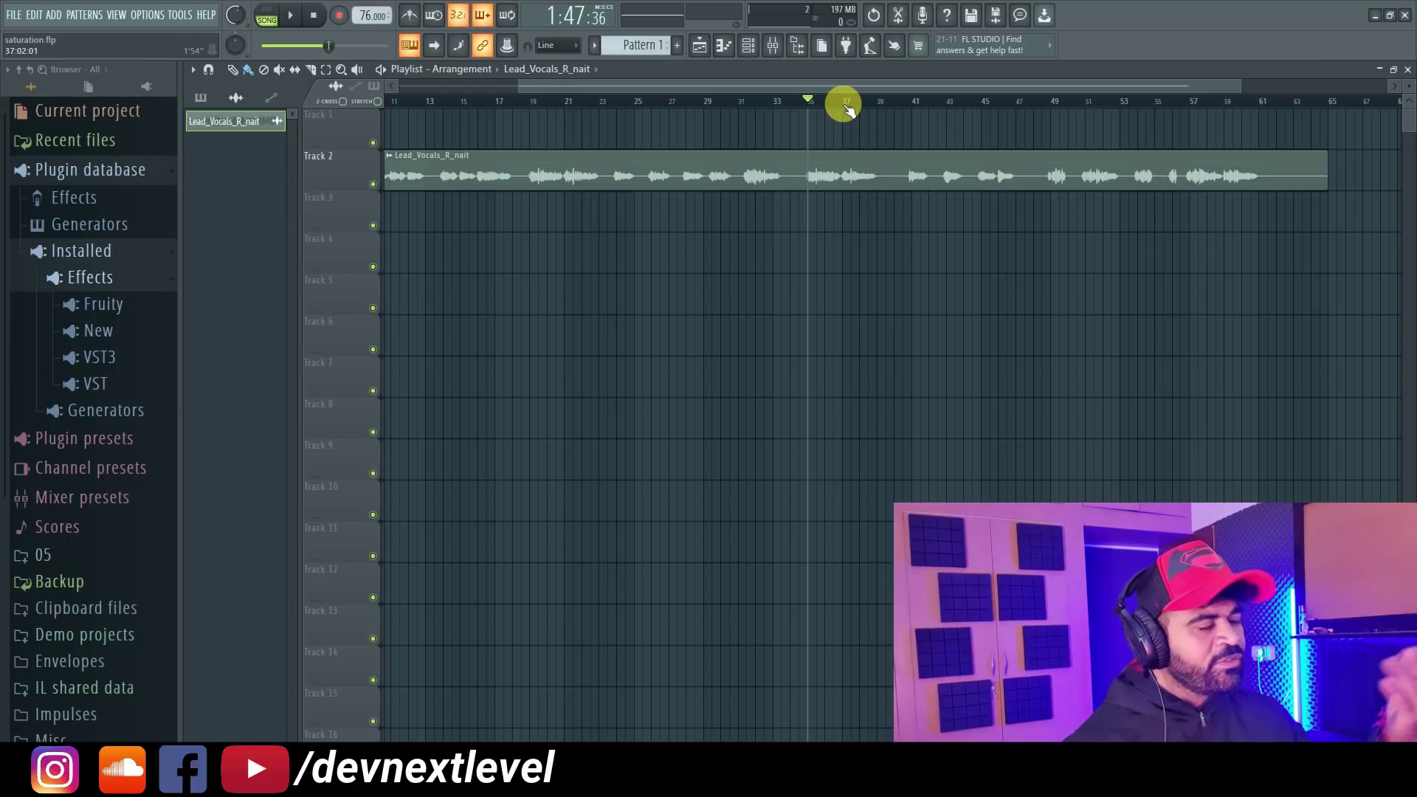
- Play back the lead vocal clip from around bar 35 and stop the playback after listening
{"action": "scroll", "coordinate": [847, 107], "scroll_direction": "up", "scroll_amount": 3}
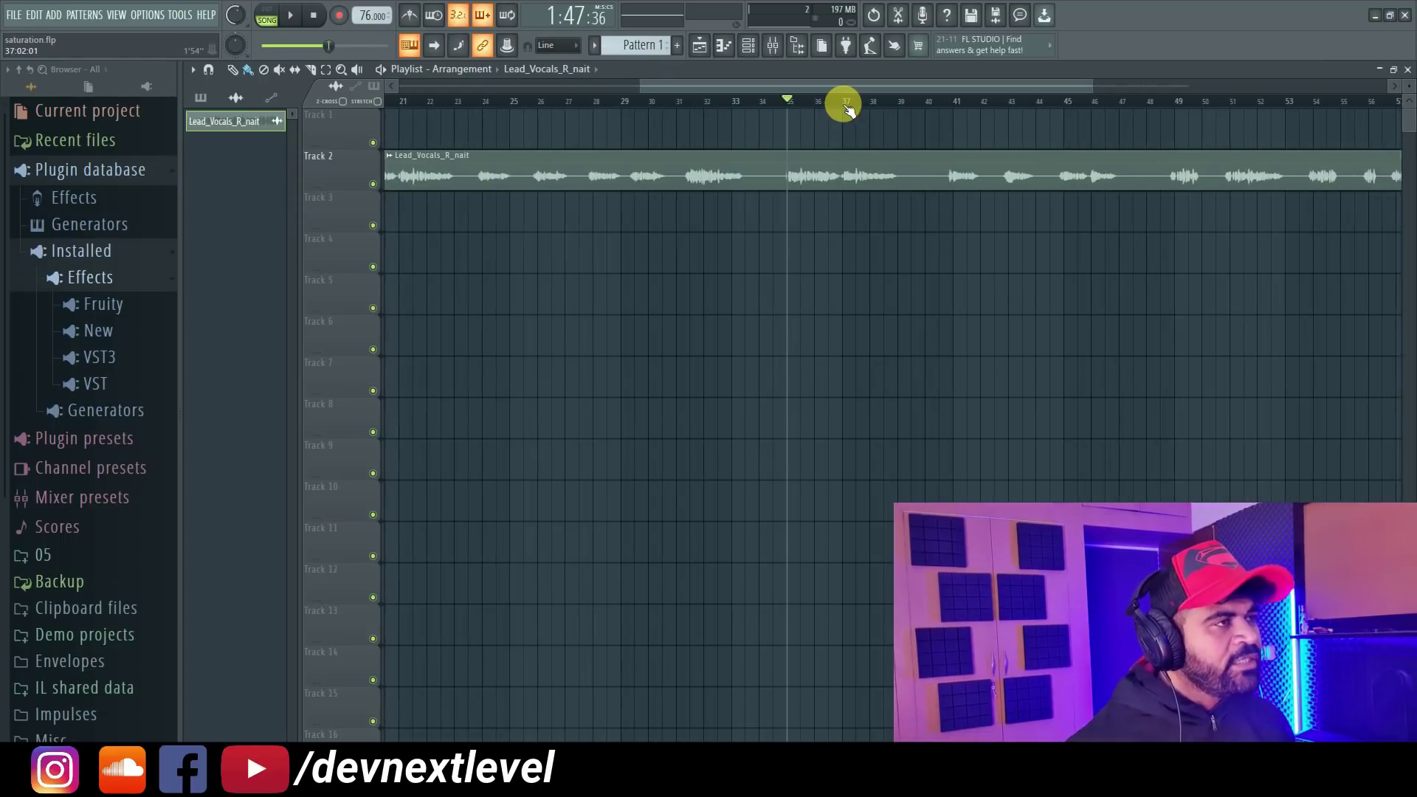
{"action": "left_click_drag", "start_coordinate": [879, 85], "coordinate": [902, 84]}
{"action": "scroll", "coordinate": [805, 104], "scroll_direction": "down", "scroll_amount": 3}
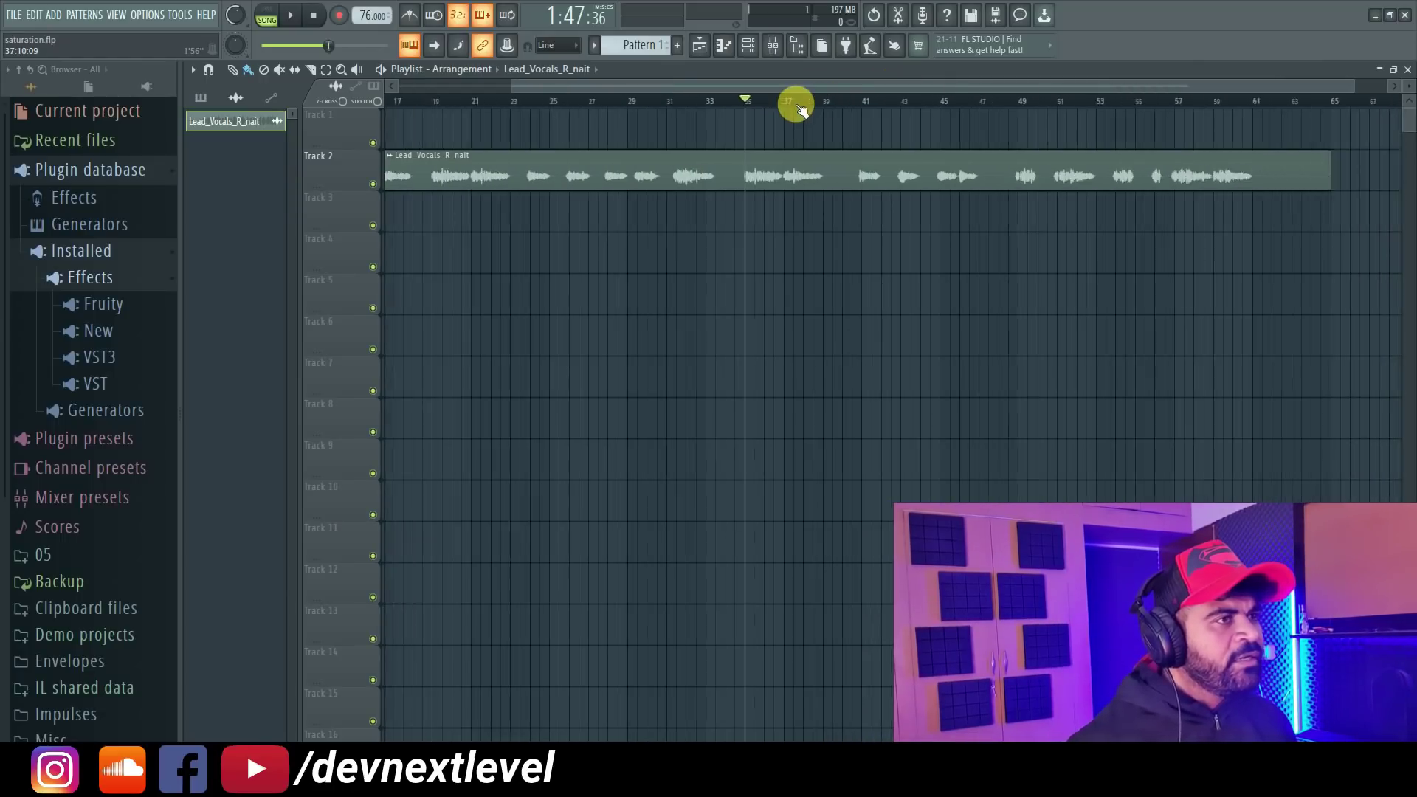
{"action": "key", "text": "space"}
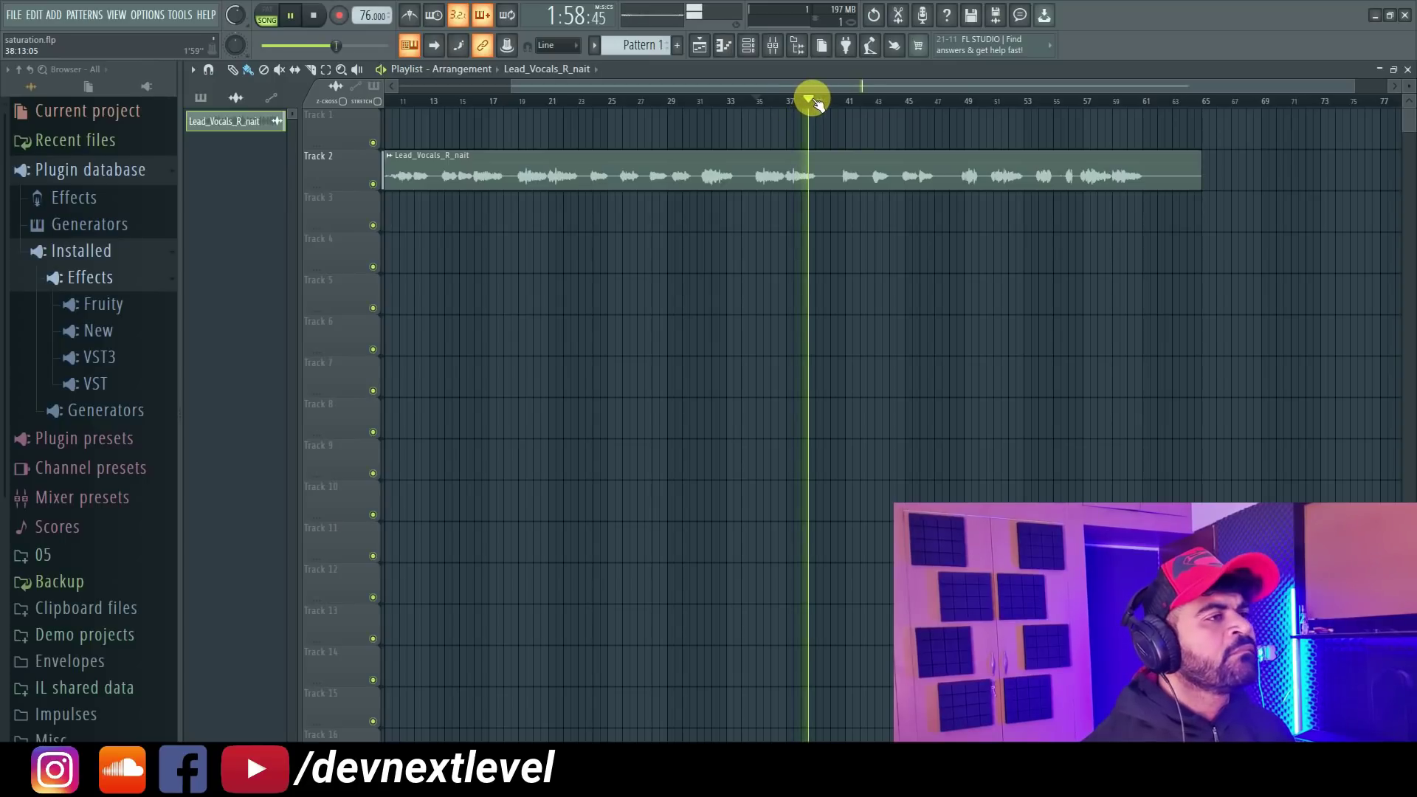
{"action": "key", "text": "space"}
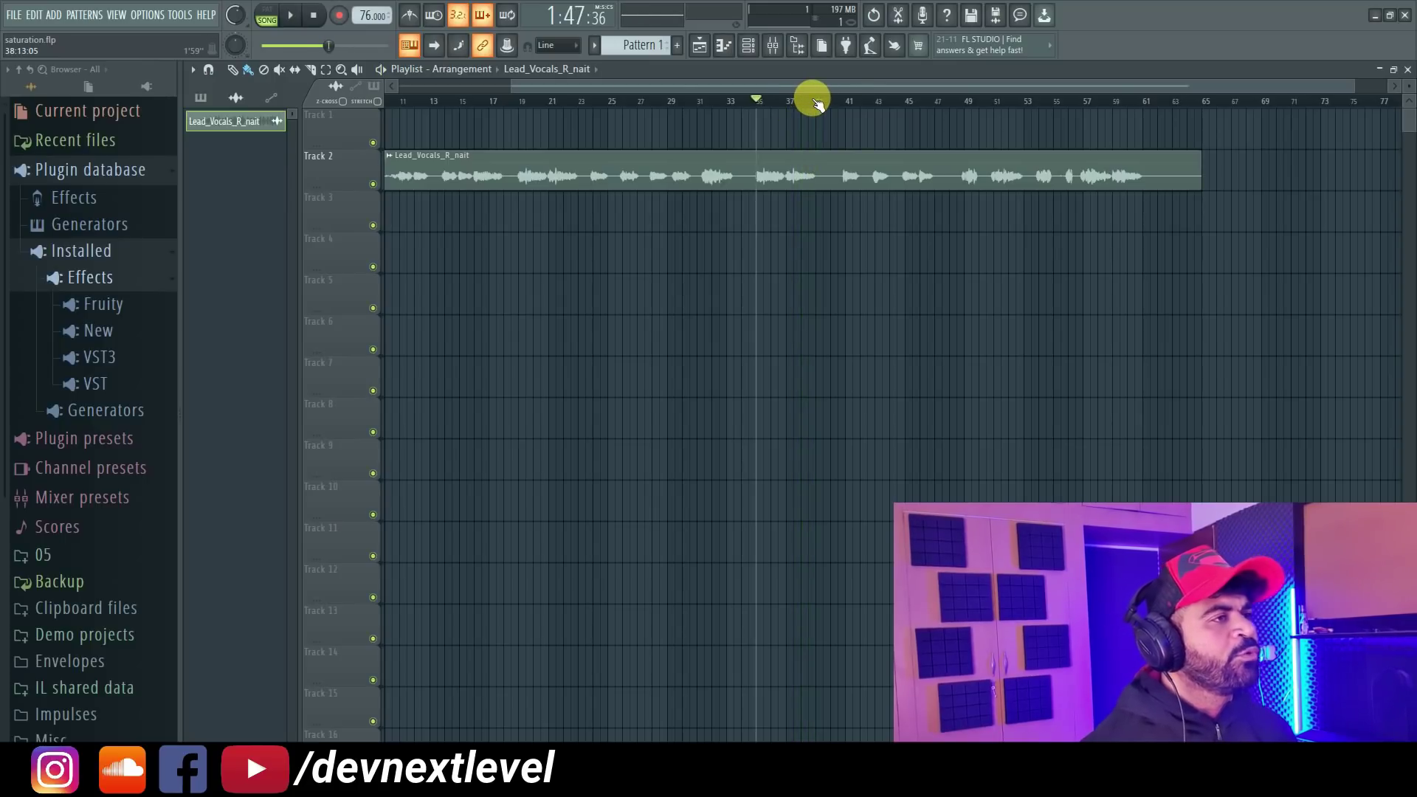
{"action": "scroll", "coordinate": [818, 104], "scroll_direction": "up", "scroll_amount": 3}
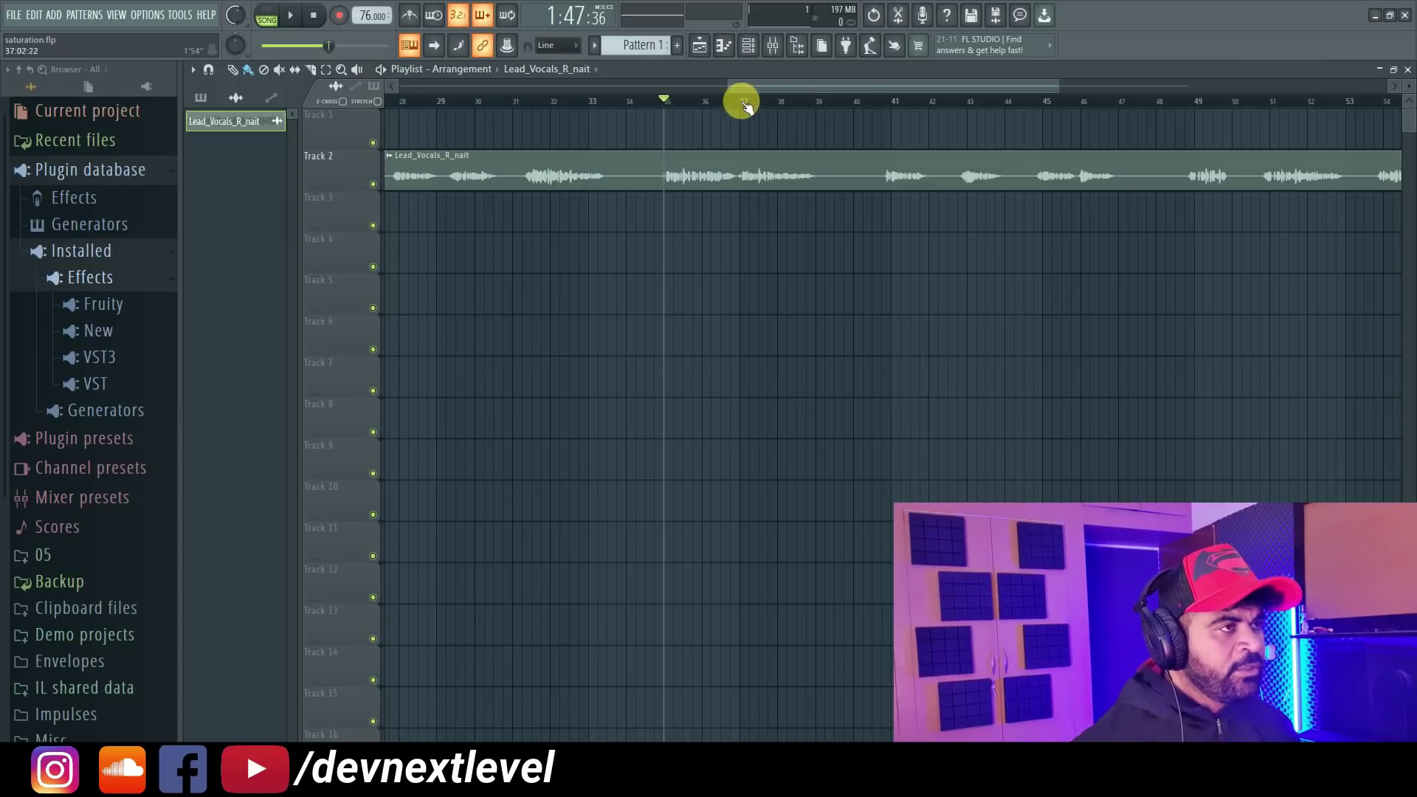
{"action": "left_click_drag", "start_coordinate": [762, 88], "coordinate": [771, 87]}
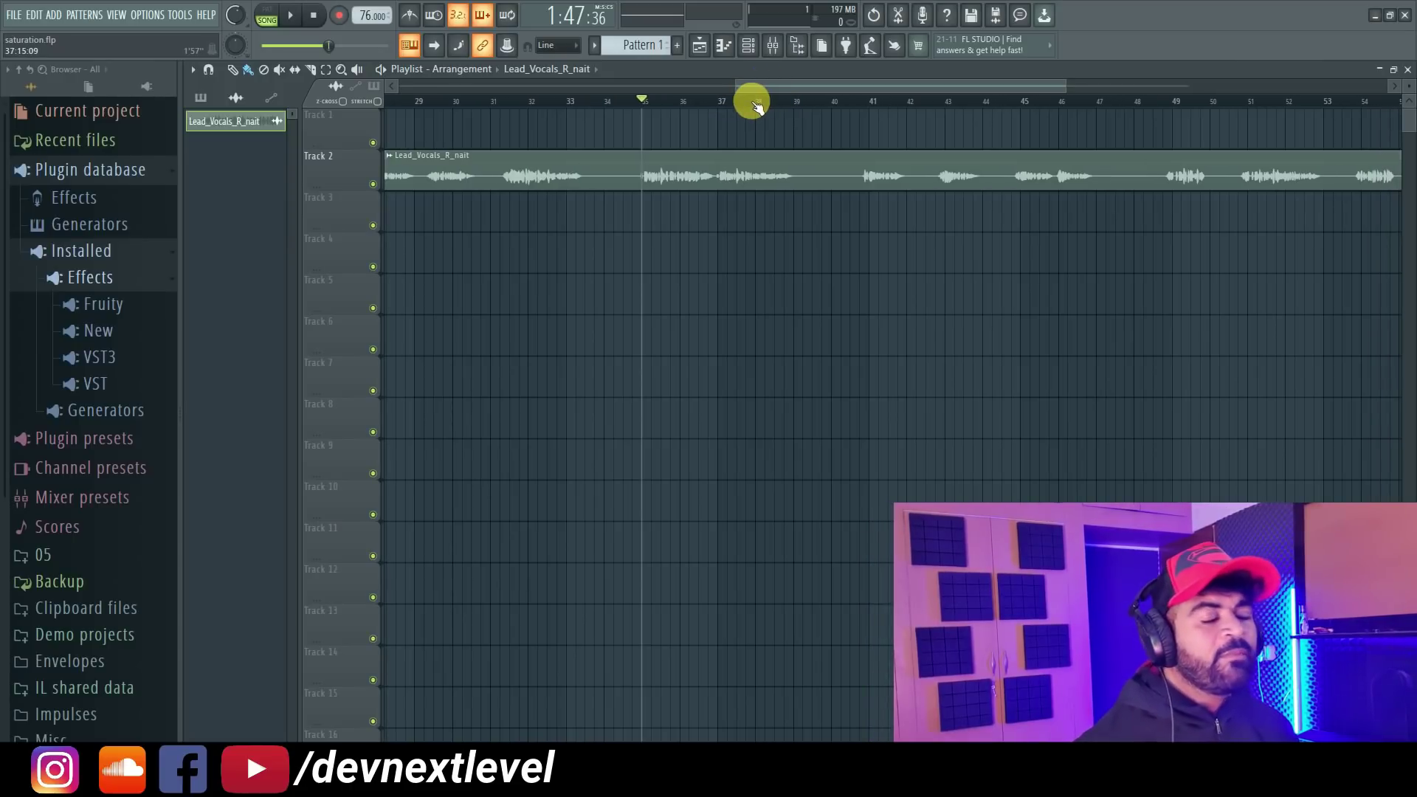
- Load the Default preset in the Sytrus channel and audition a note of its sine wave
{"action": "left_click", "coordinate": [753, 58]}
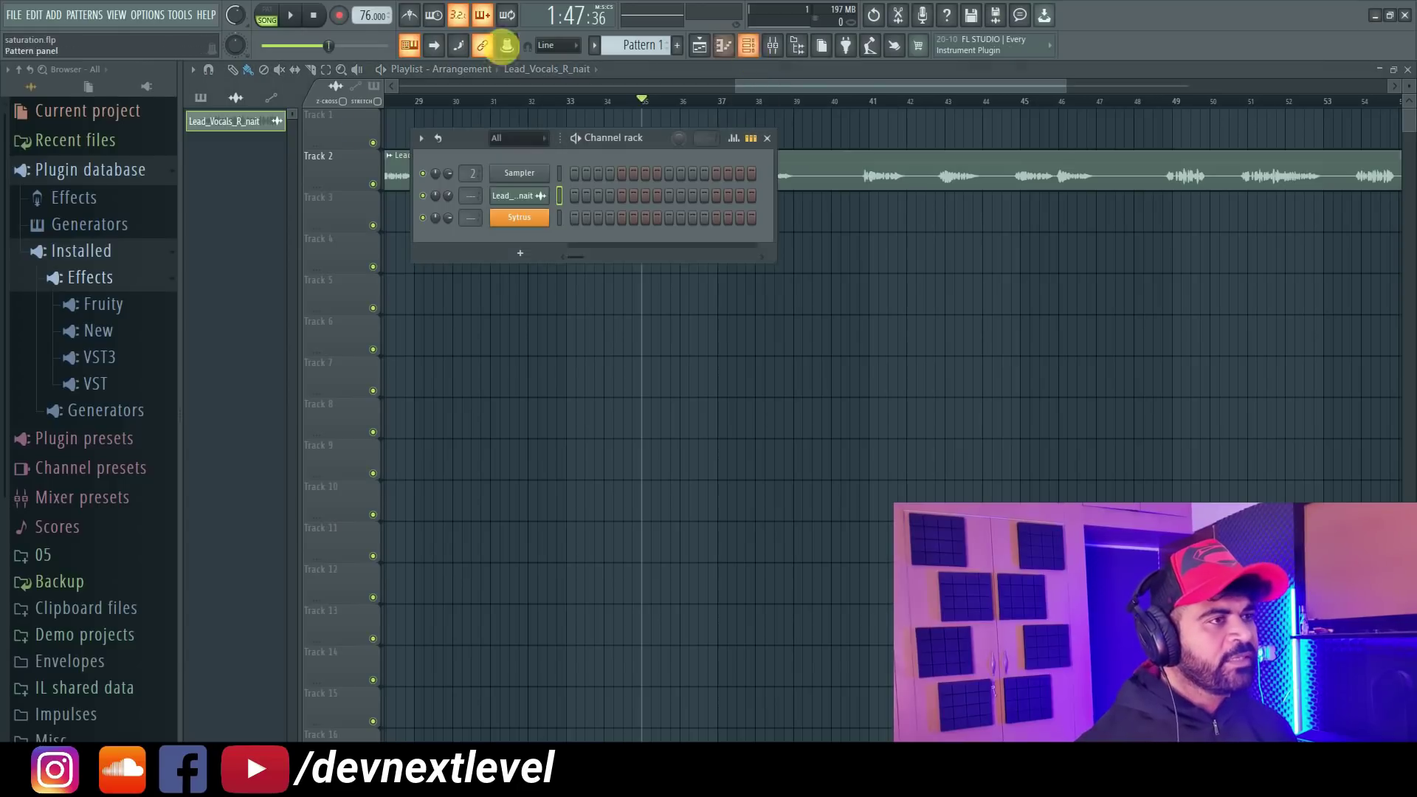
{"action": "left_click", "coordinate": [524, 221]}
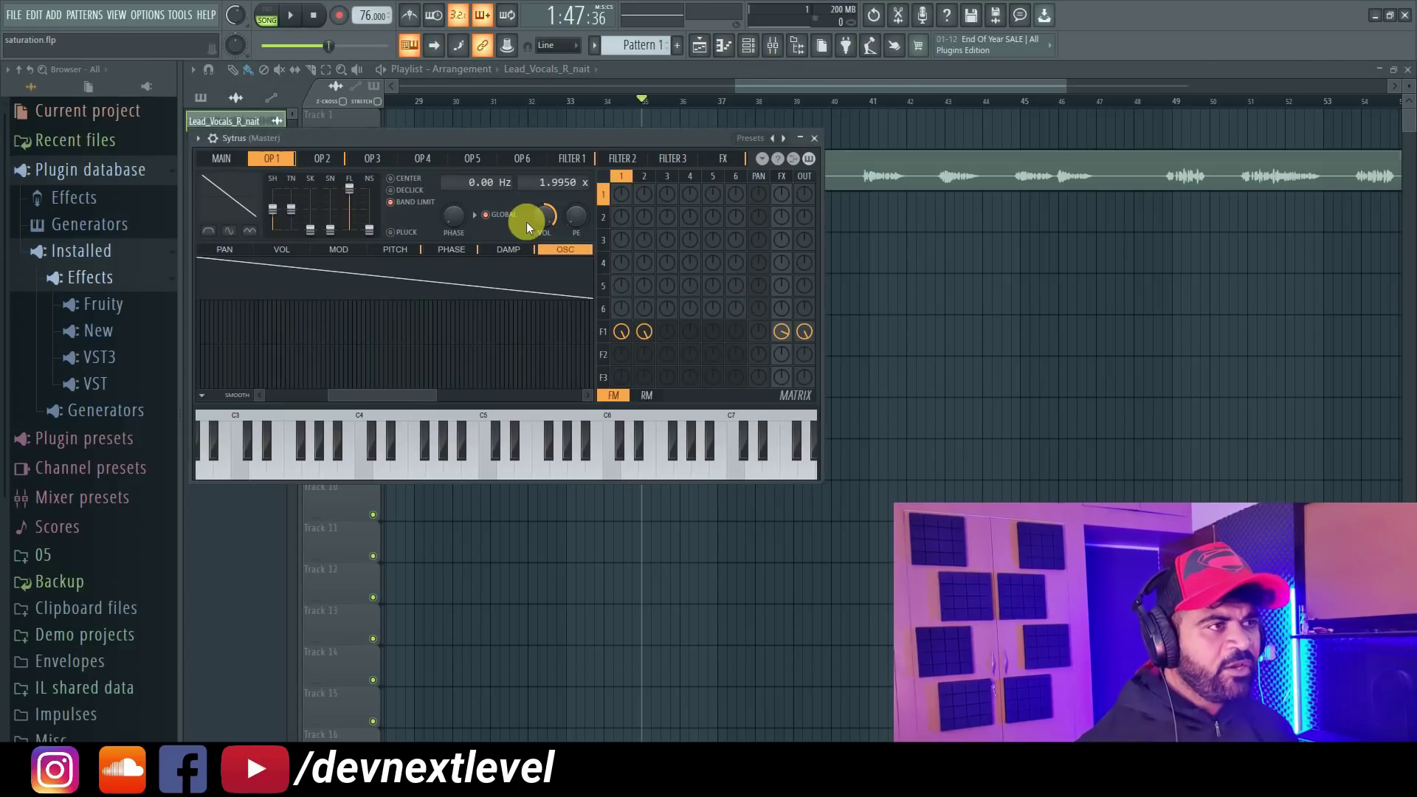
{"action": "left_click", "coordinate": [773, 139]}
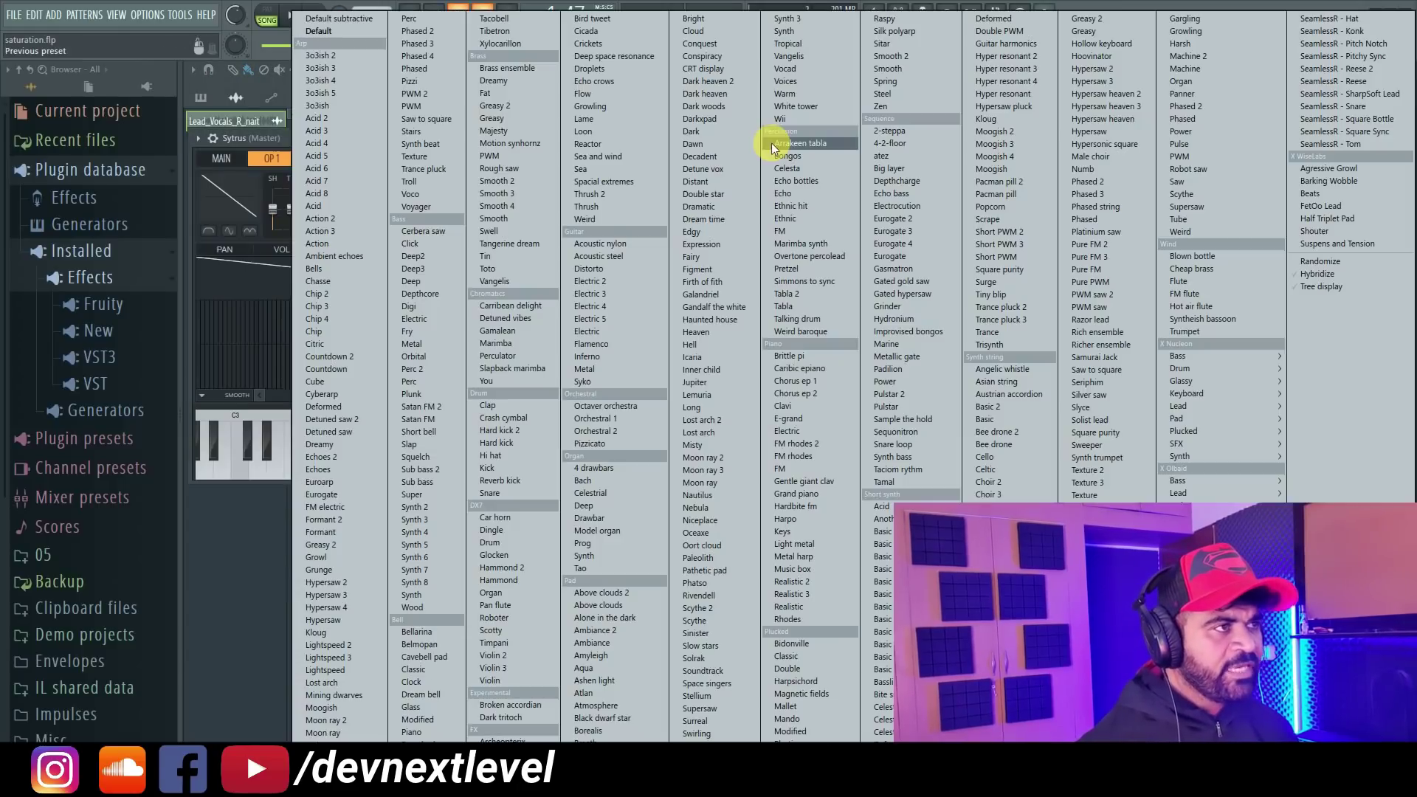
{"action": "left_click", "coordinate": [333, 32]}
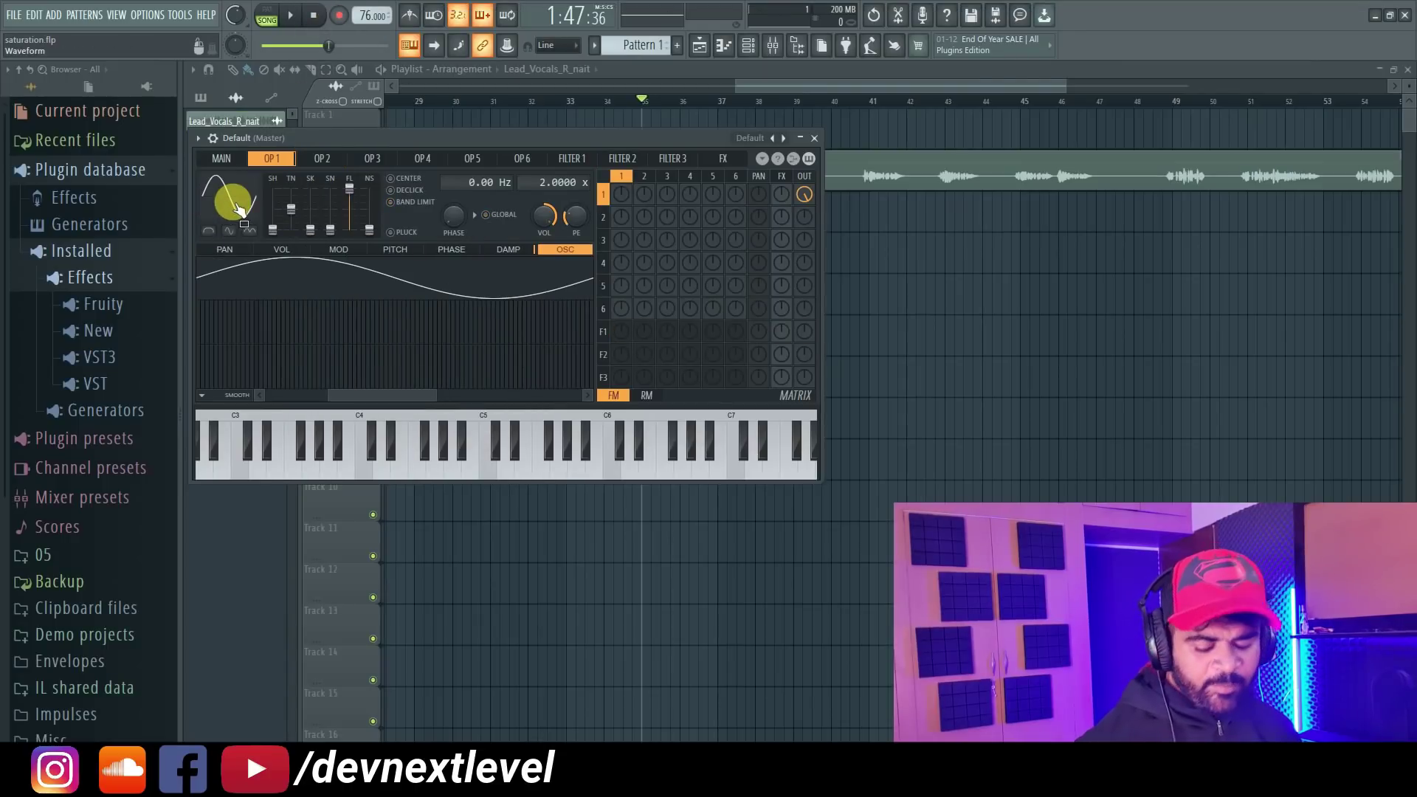
{"action": "key", "text": "g"}
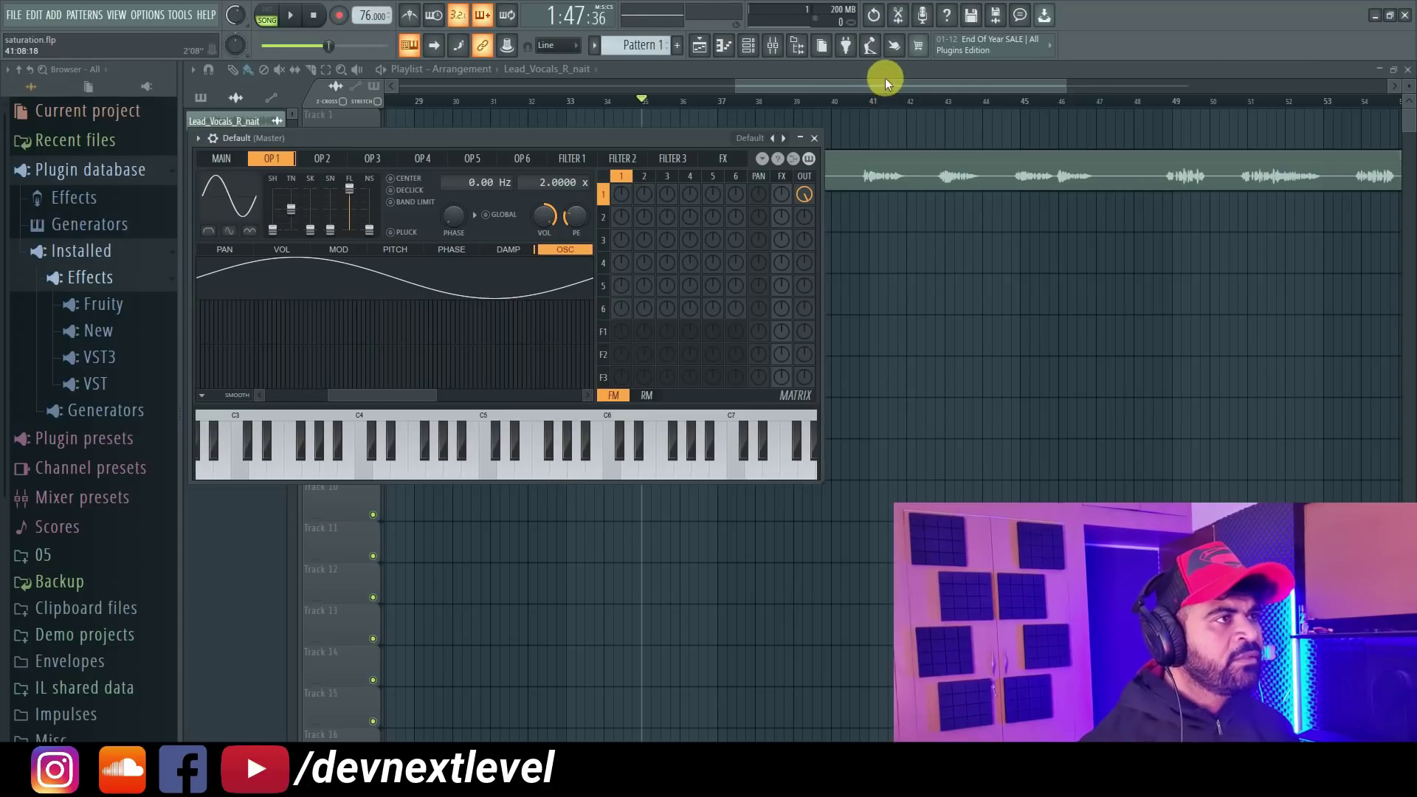
- Route the Default synth channel to mixer Insert 3 and clear the Sampler channel's insert assignment
{"action": "left_click", "coordinate": [748, 46]}
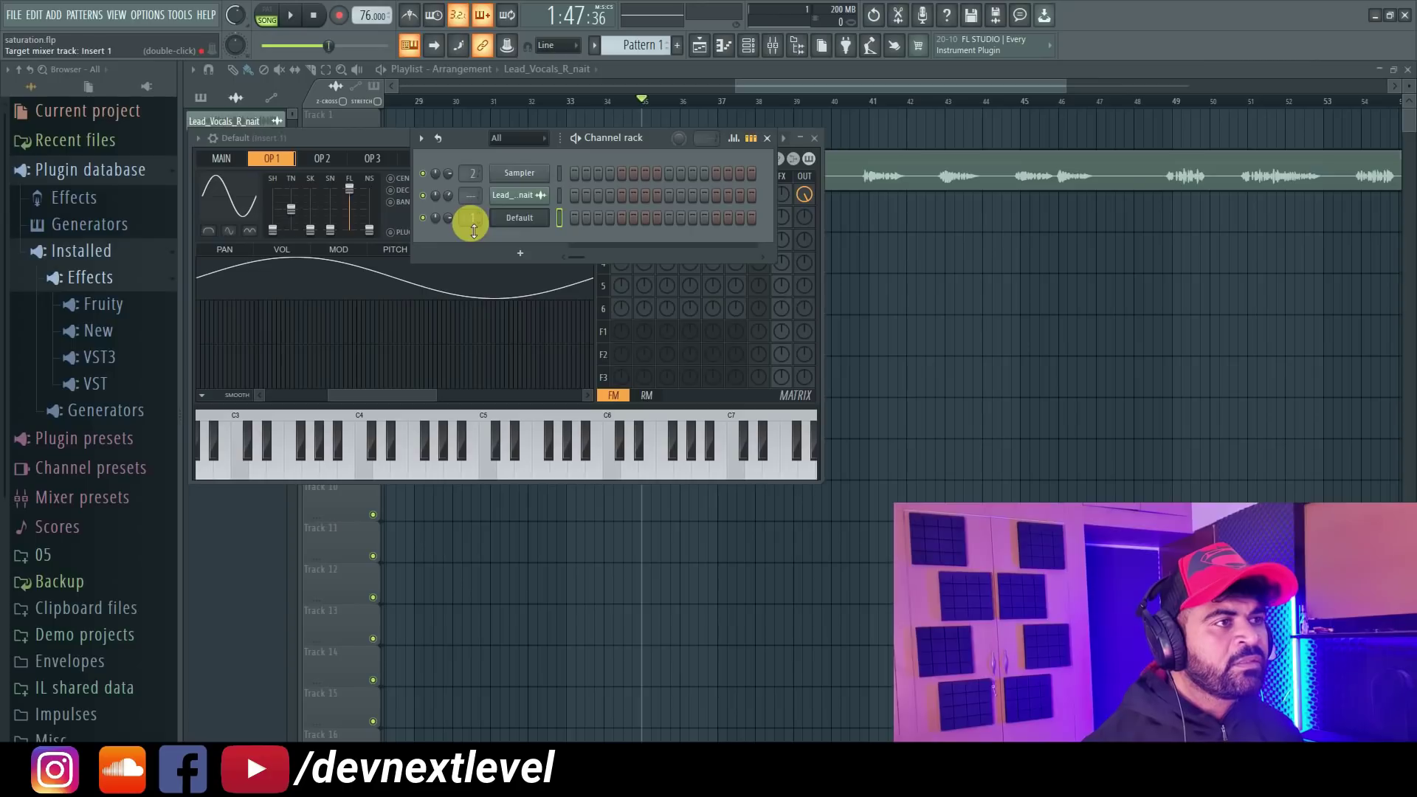
{"action": "scroll", "coordinate": [470, 222], "scroll_direction": "up", "scroll_amount": 1}
{"action": "left_click", "coordinate": [773, 45]}
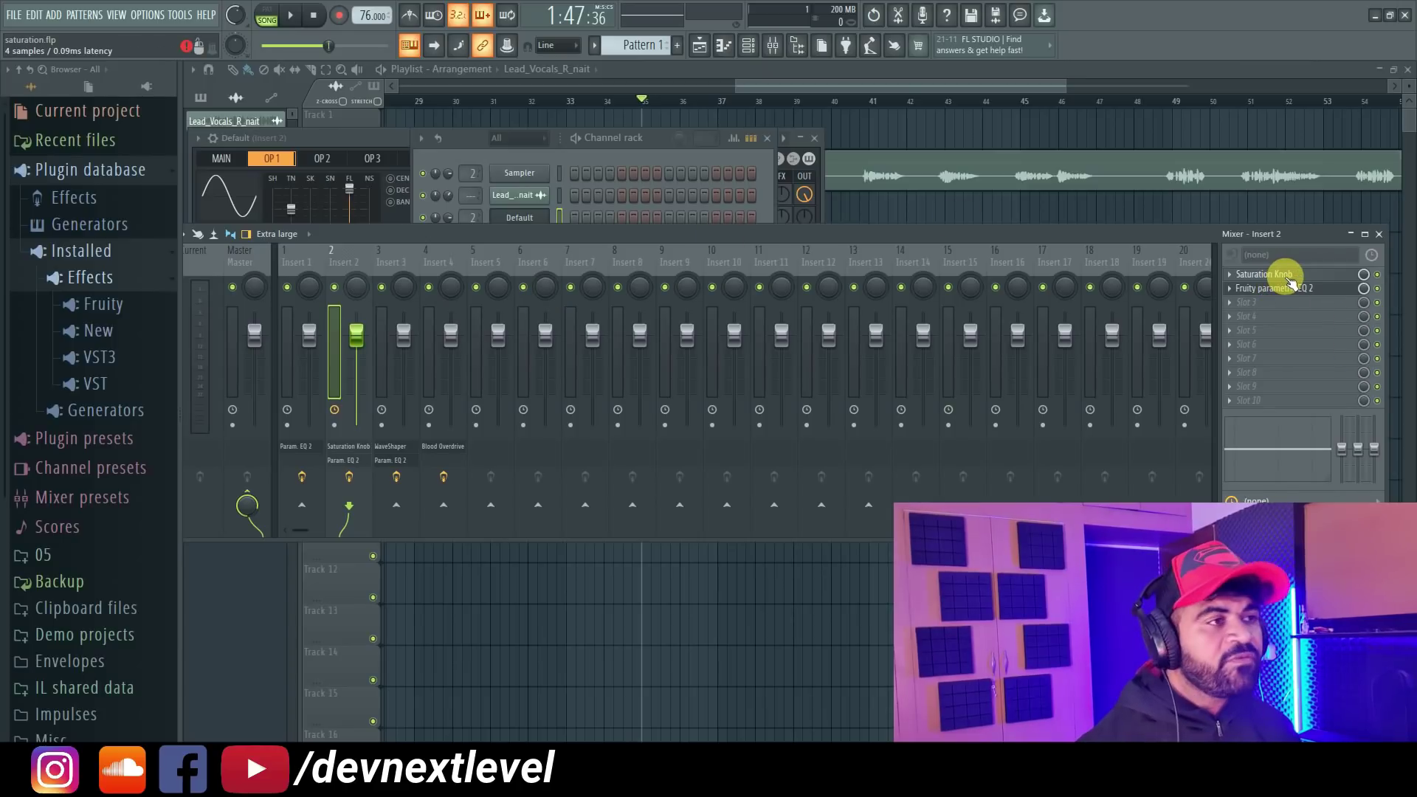
{"action": "left_click_drag", "start_coordinate": [345, 237], "coordinate": [404, 378]}
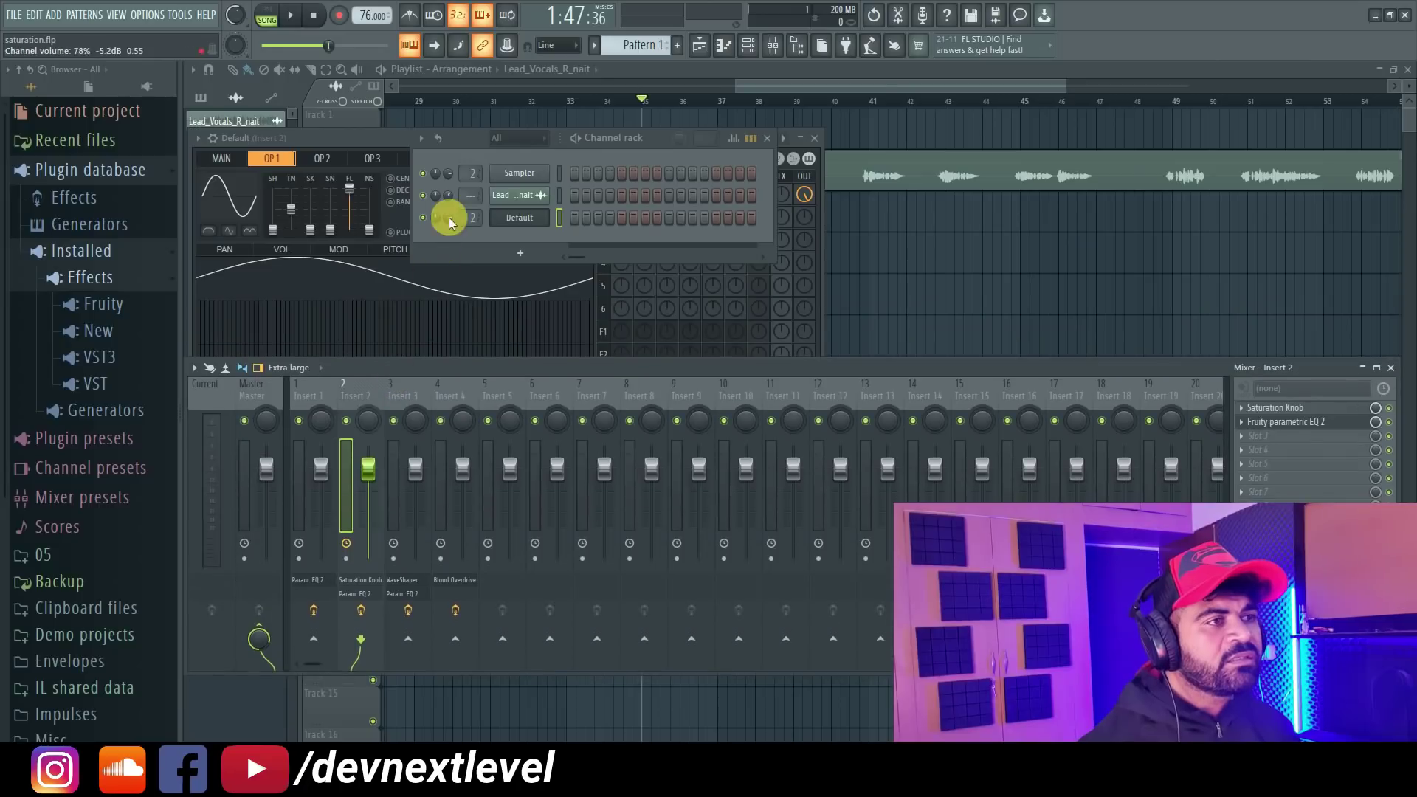
{"action": "scroll", "coordinate": [464, 222], "scroll_direction": "up", "scroll_amount": 1}
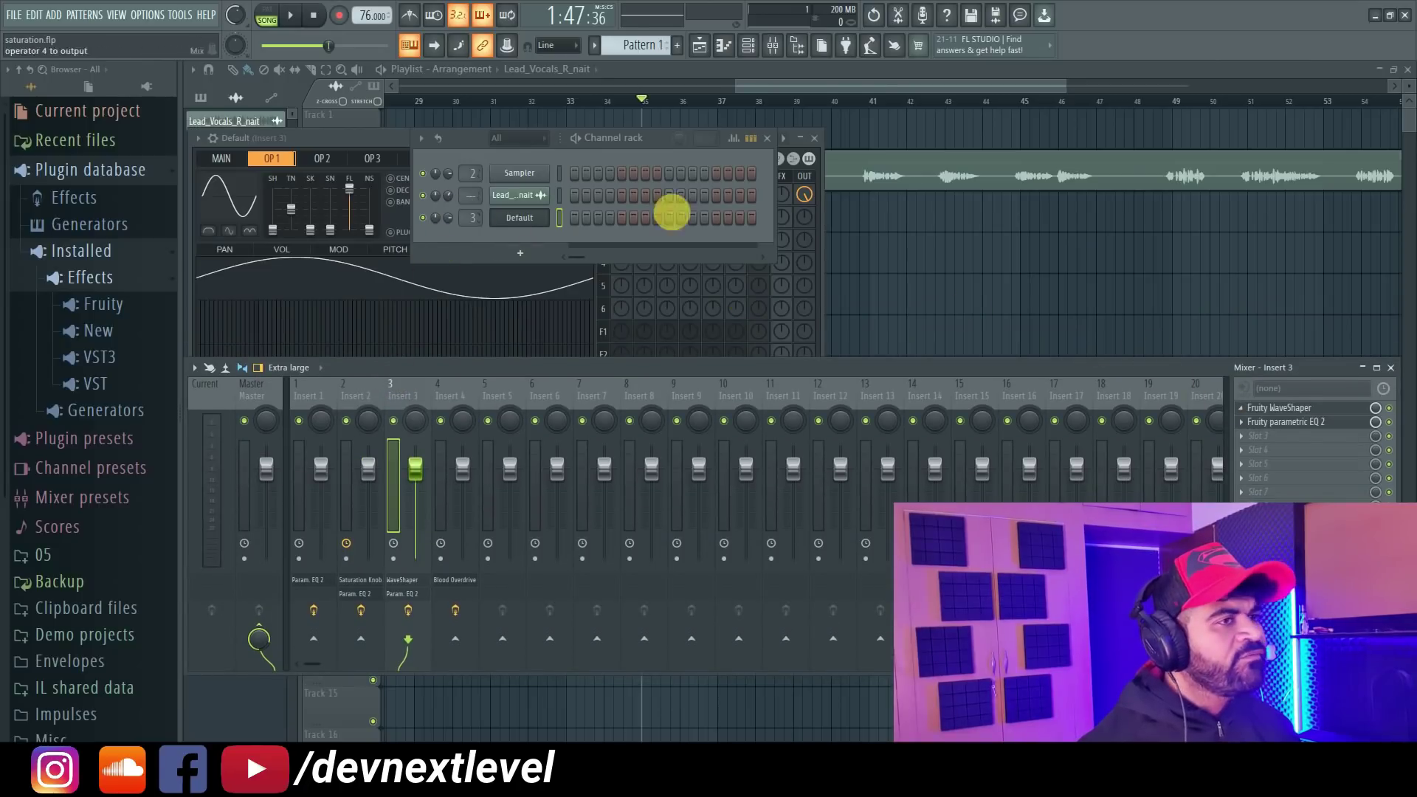
{"action": "scroll", "coordinate": [473, 224], "scroll_direction": "up", "scroll_amount": 1}
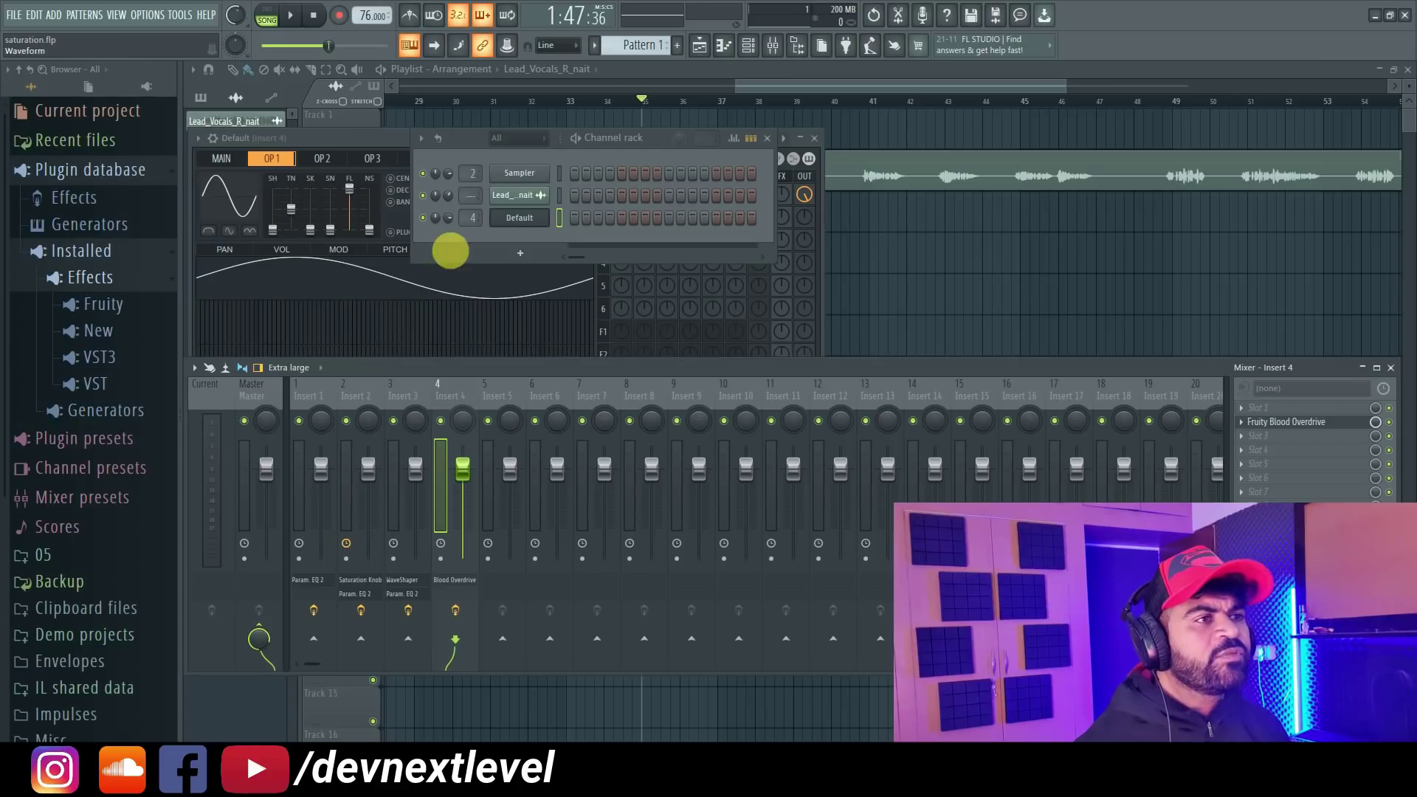
{"action": "left_click_drag", "start_coordinate": [476, 190], "coordinate": [474, 215]}
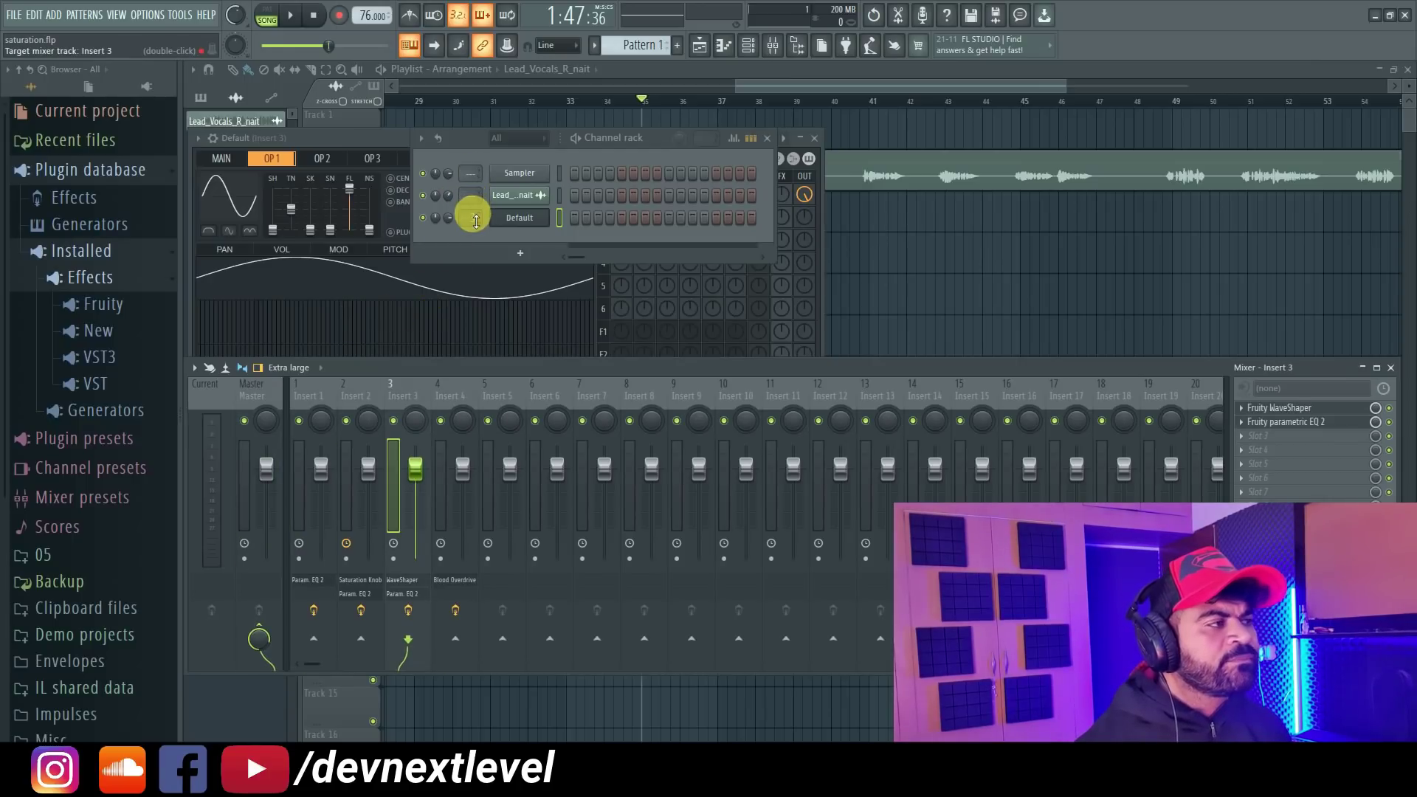
- Open Insert 3's Fruity parametric EQ 2 and draw a one-bar C6 note at the start of the Default channel's piano roll
{"action": "left_click", "coordinate": [1323, 426]}
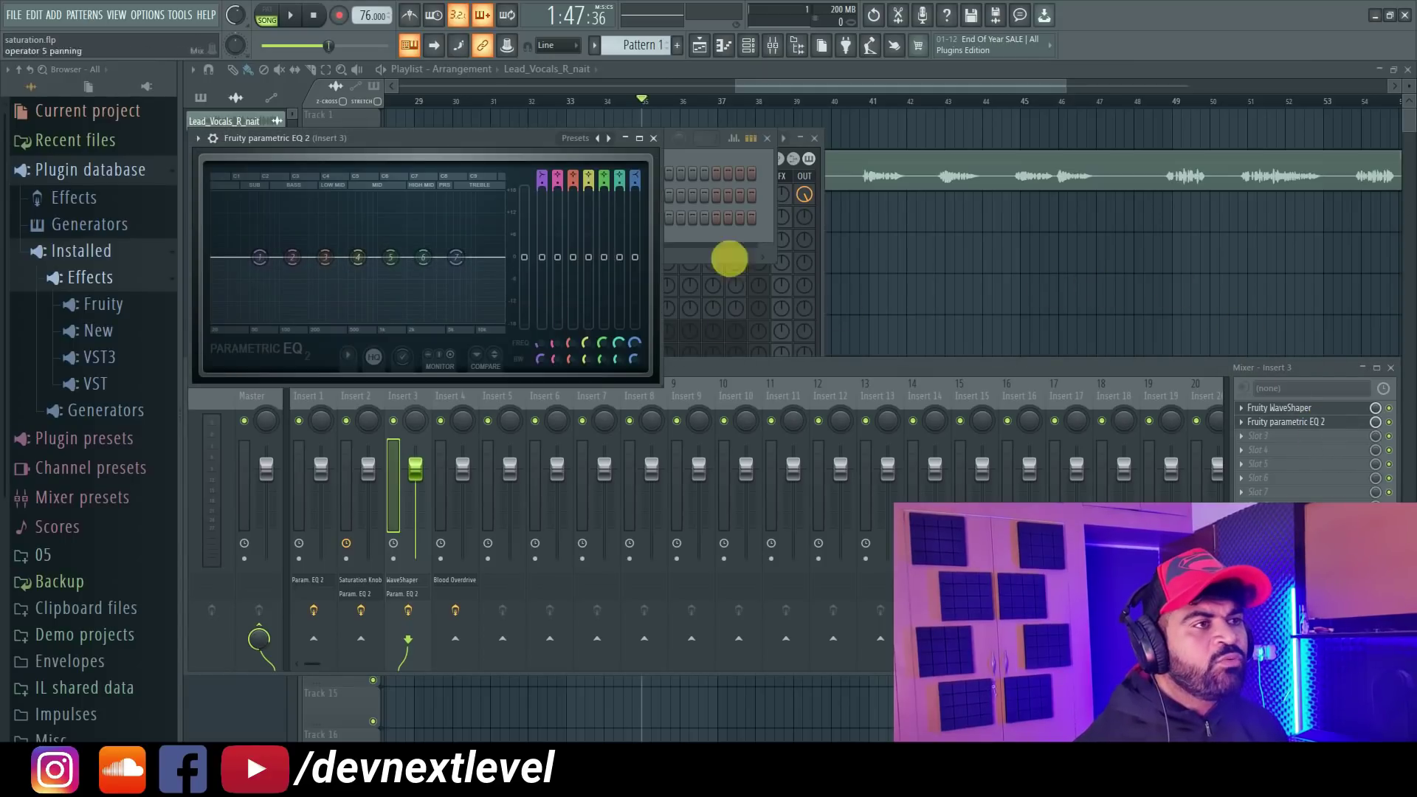
{"action": "left_click_drag", "start_coordinate": [518, 140], "coordinate": [627, 380]}
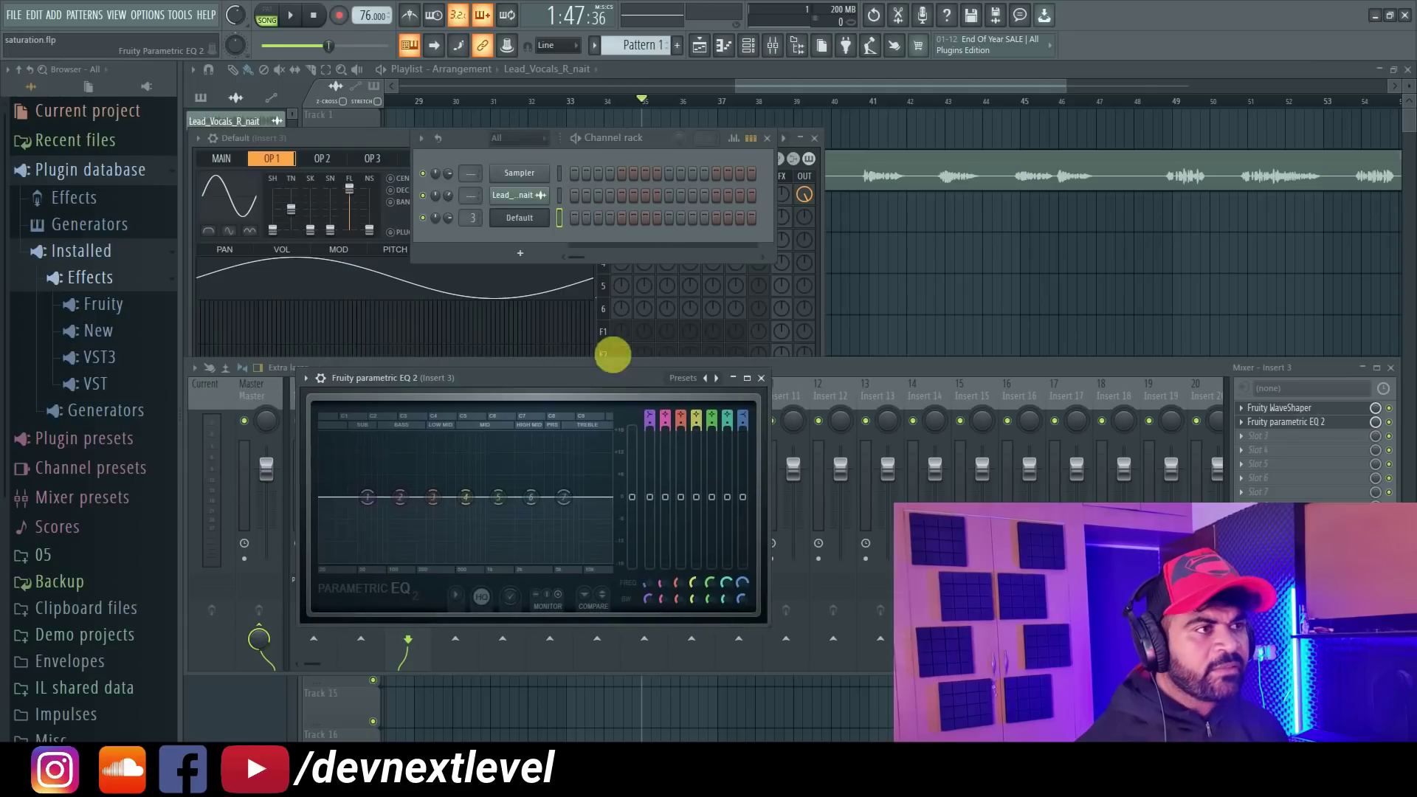
{"action": "right_click", "coordinate": [547, 215]}
{"action": "left_click", "coordinate": [561, 220]}
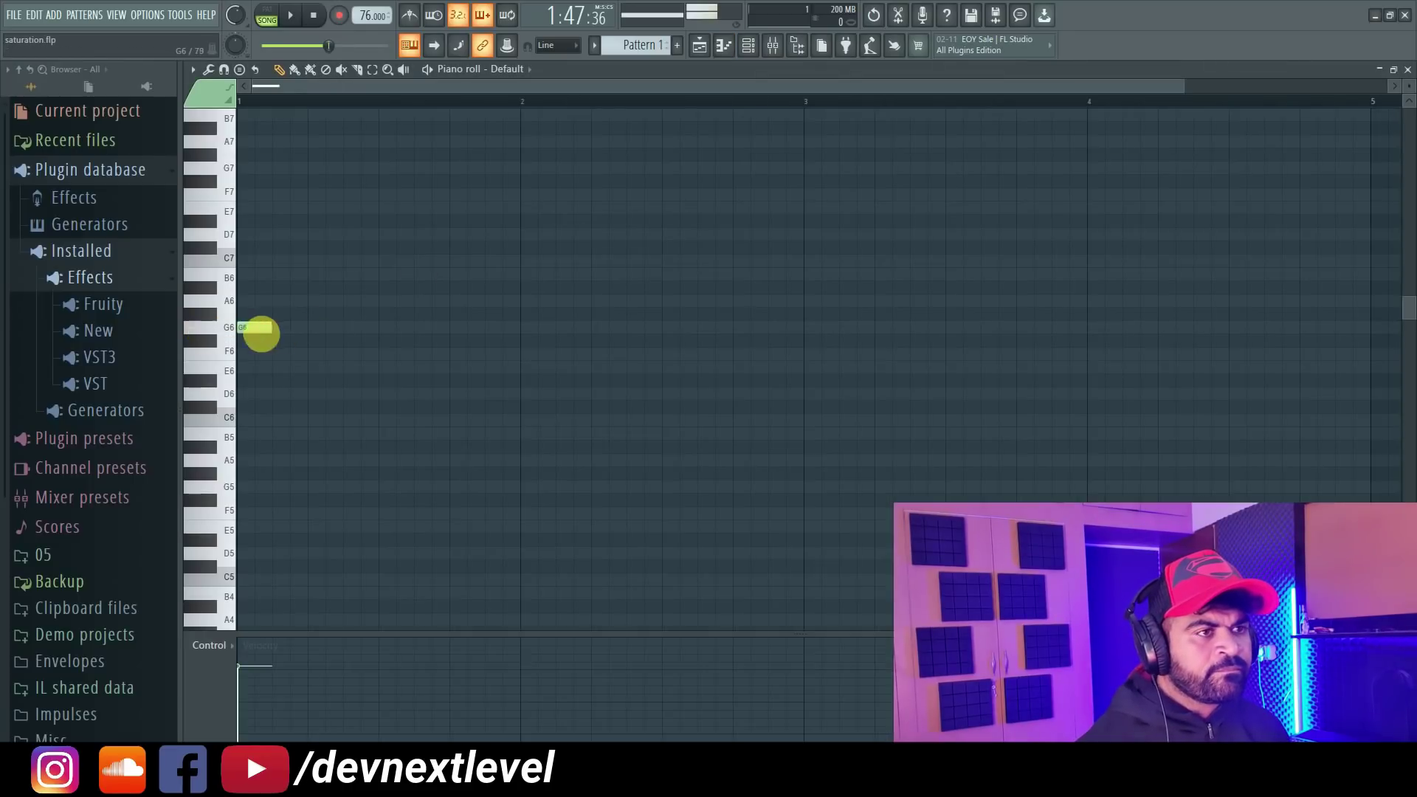
{"action": "left_click", "coordinate": [251, 420]}
{"action": "left_click_drag", "start_coordinate": [267, 418], "coordinate": [518, 439]}
{"action": "left_click", "coordinate": [702, 47]}
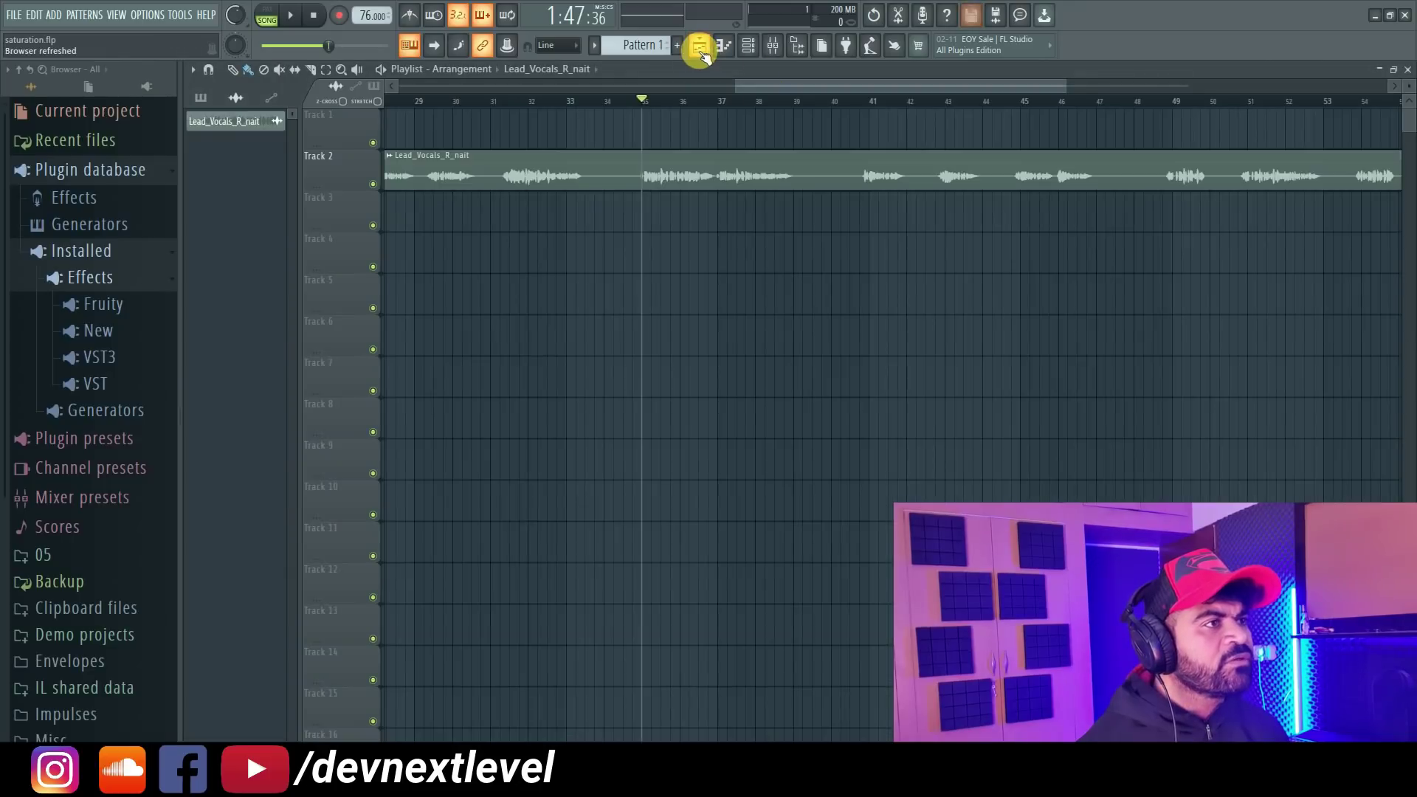
- Reopen Fruity parametric EQ 2 on Insert 3 and move its window clear of the mixer's faders
{"action": "left_click", "coordinate": [771, 46]}
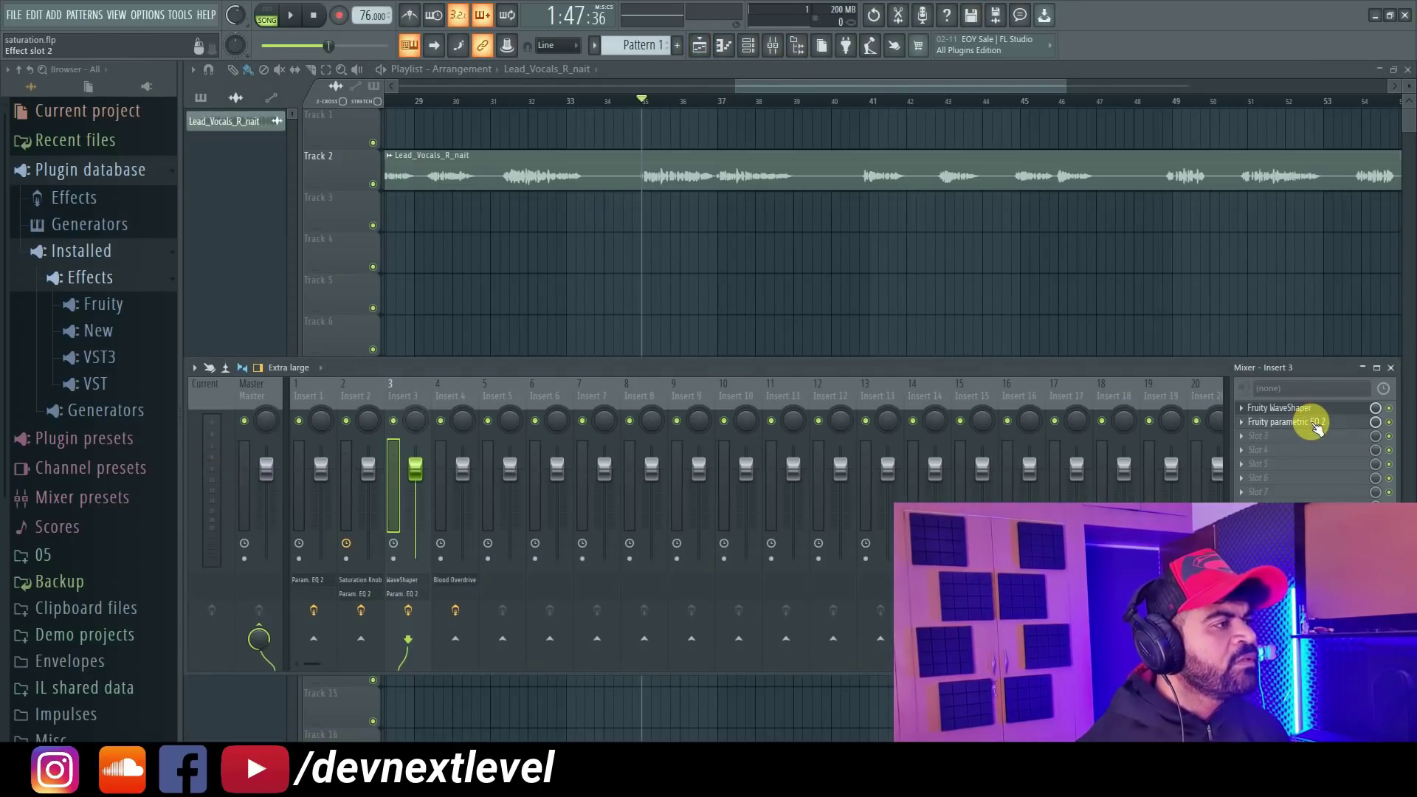
{"action": "left_click", "coordinate": [1315, 424]}
{"action": "left_click_drag", "start_coordinate": [576, 381], "coordinate": [632, 168]}
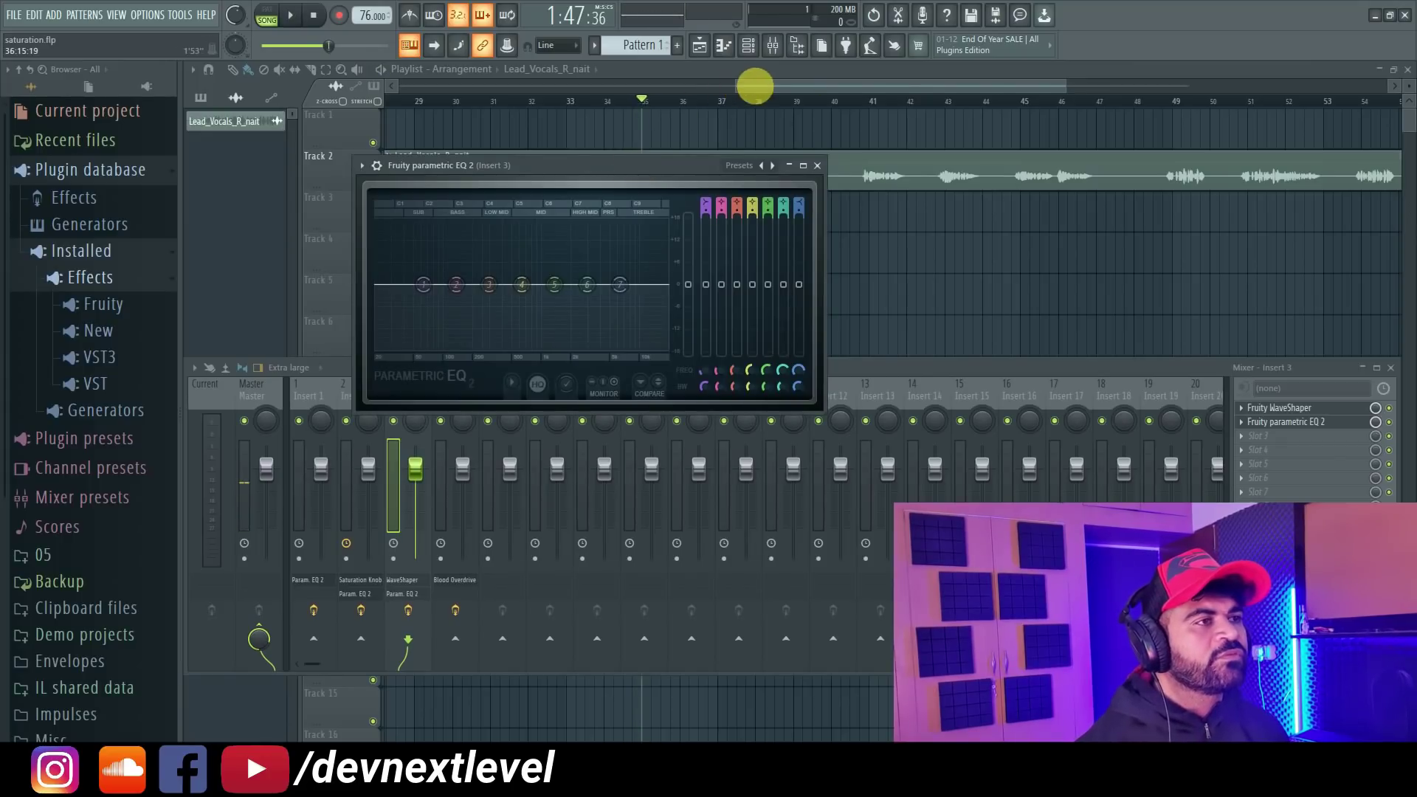
- Place Pattern 1 on Track 1 of the playlist at bar 35 and solo that track
{"action": "left_click", "coordinate": [754, 86]}
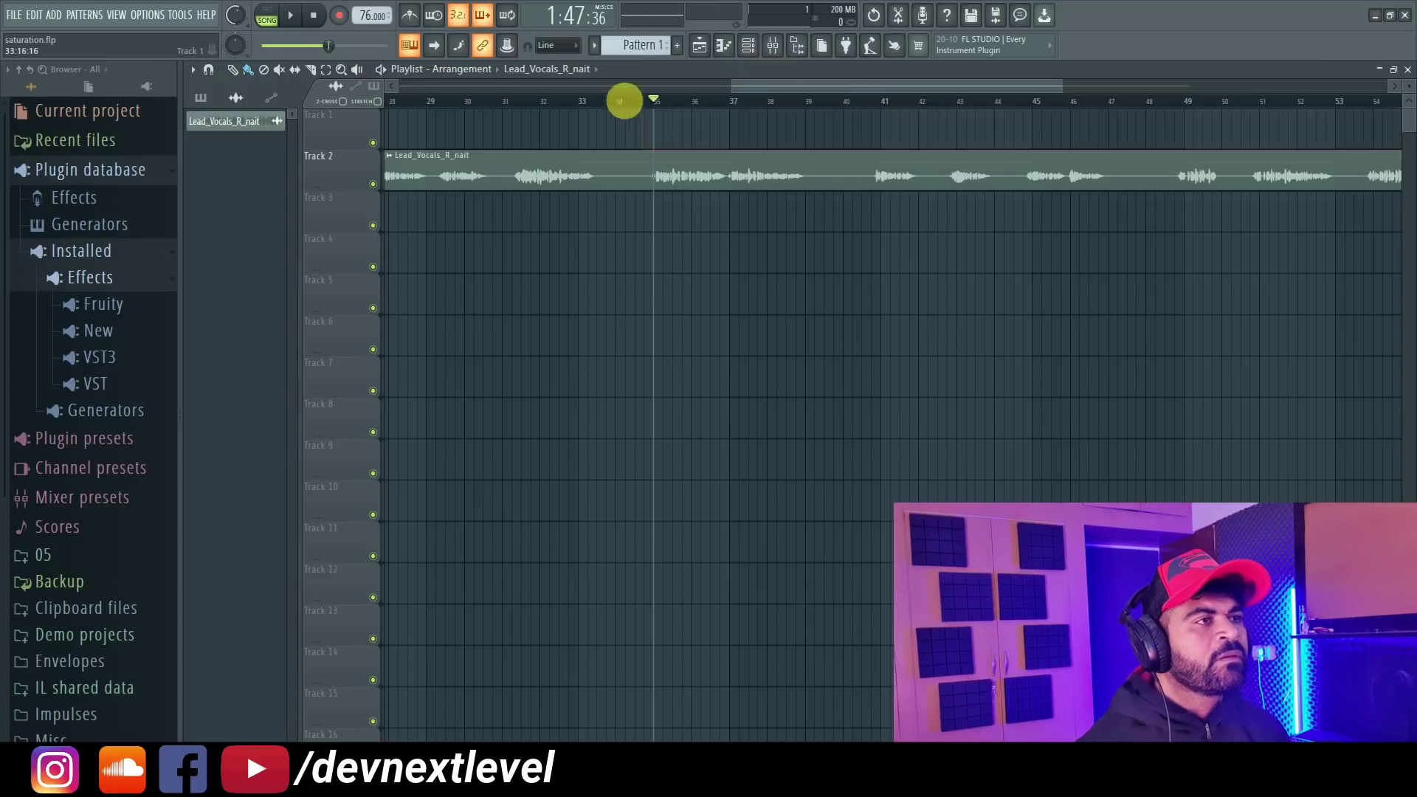
{"action": "left_click", "coordinate": [639, 45]}
{"action": "left_click", "coordinate": [658, 123]}
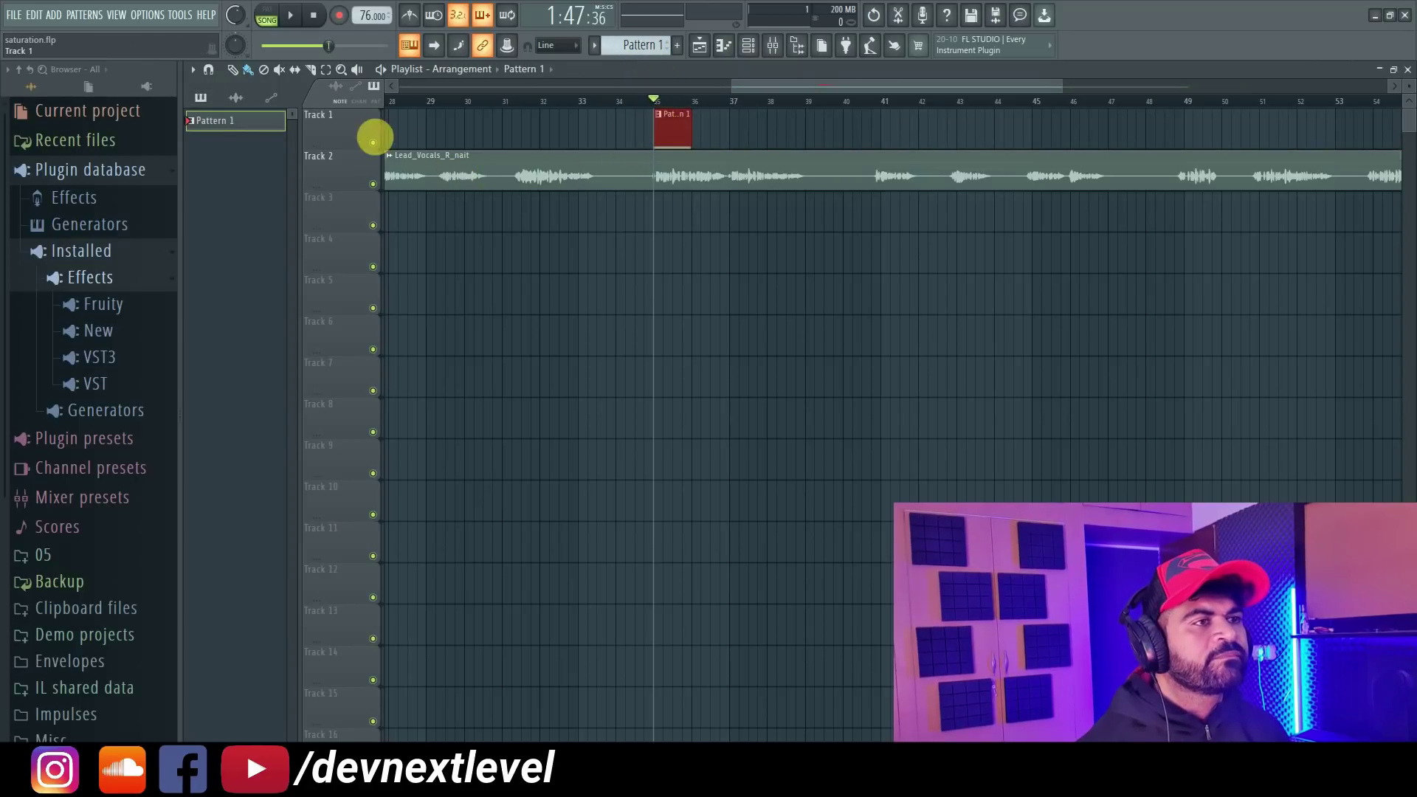
{"action": "right_click", "coordinate": [373, 140]}
- Play the sine note several times while examining its frequency content in Insert 3's Fruity parametric EQ 2
{"action": "left_click", "coordinate": [773, 45]}
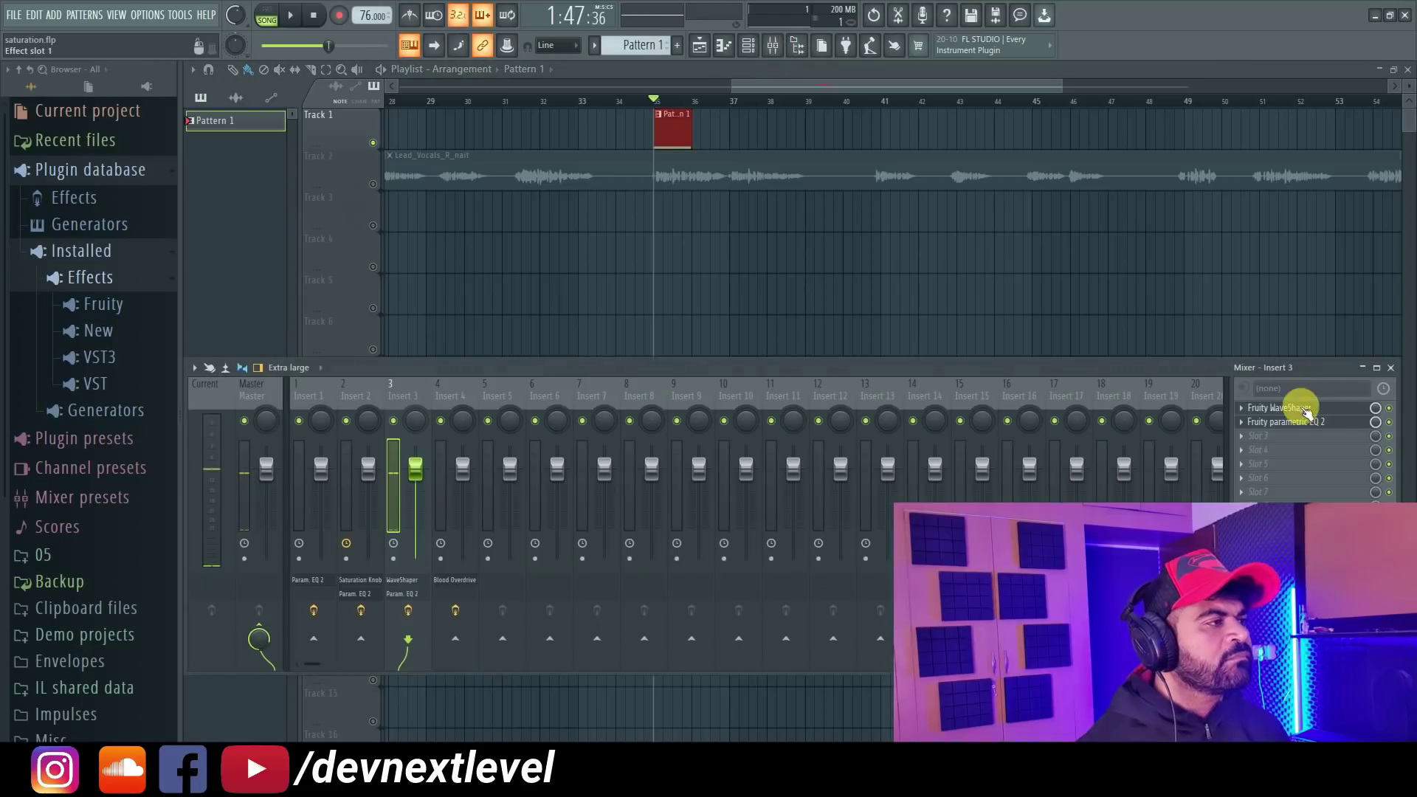
{"action": "left_click", "coordinate": [1305, 425]}
{"action": "key", "text": "space"}
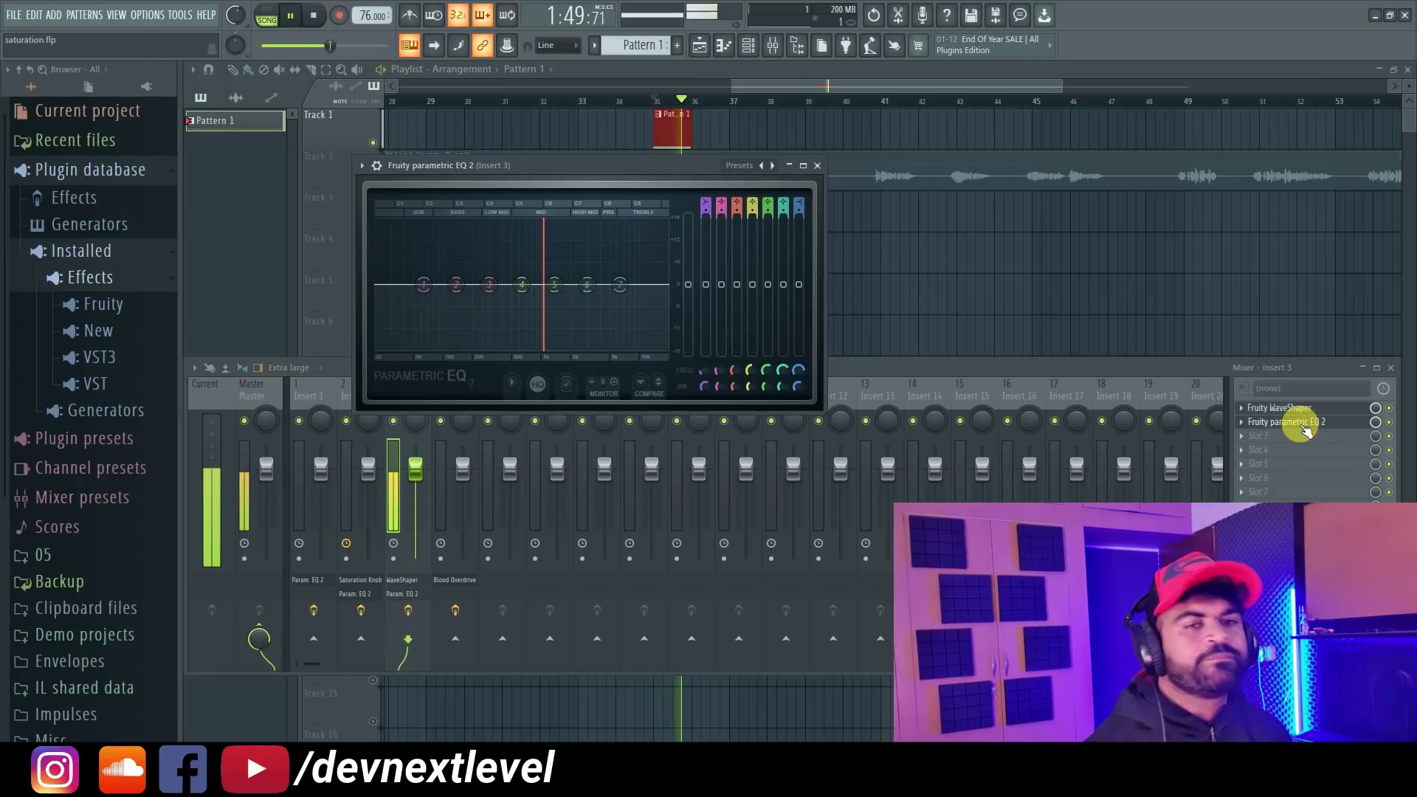
{"action": "key", "text": "space"}
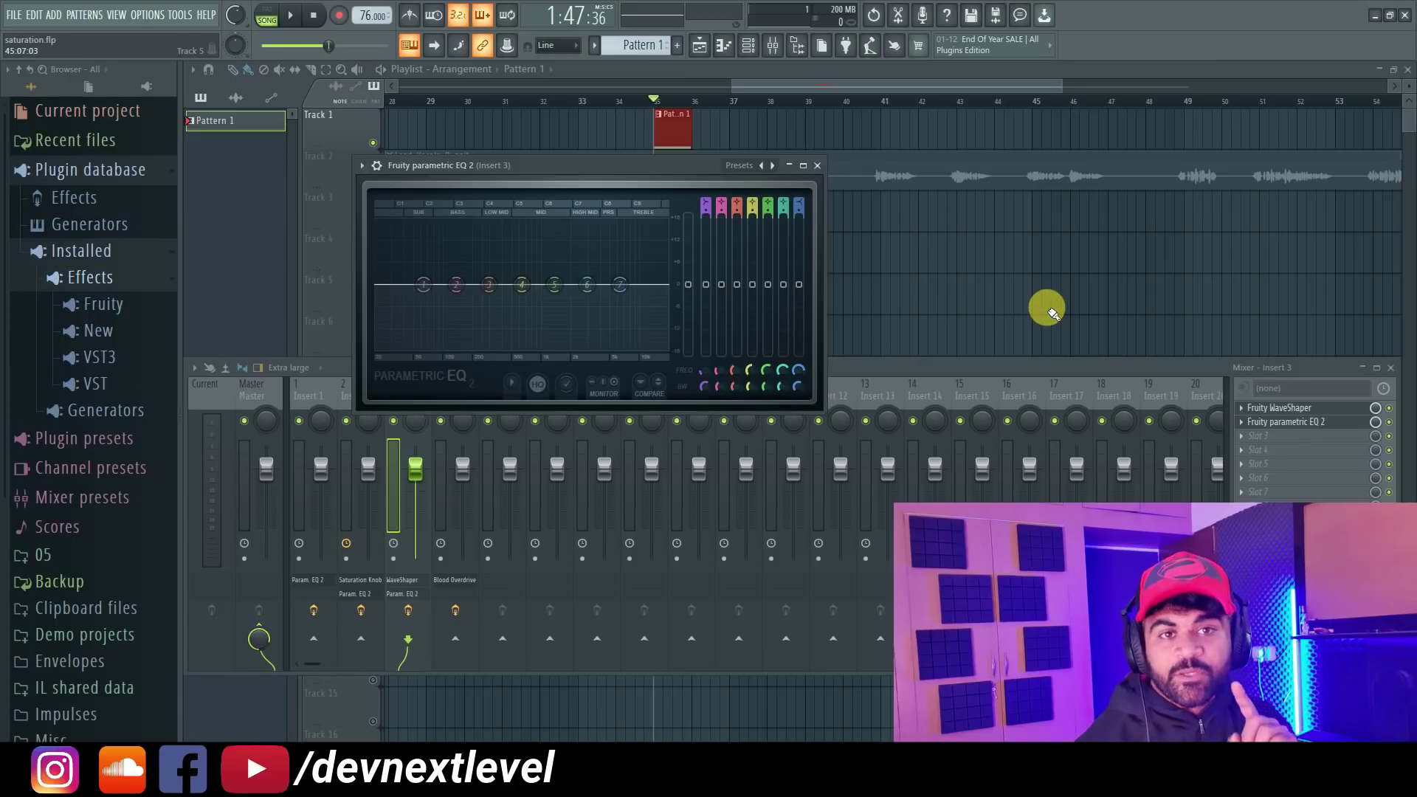
{"action": "key", "text": "space"}
{"action": "key", "text": "space"}
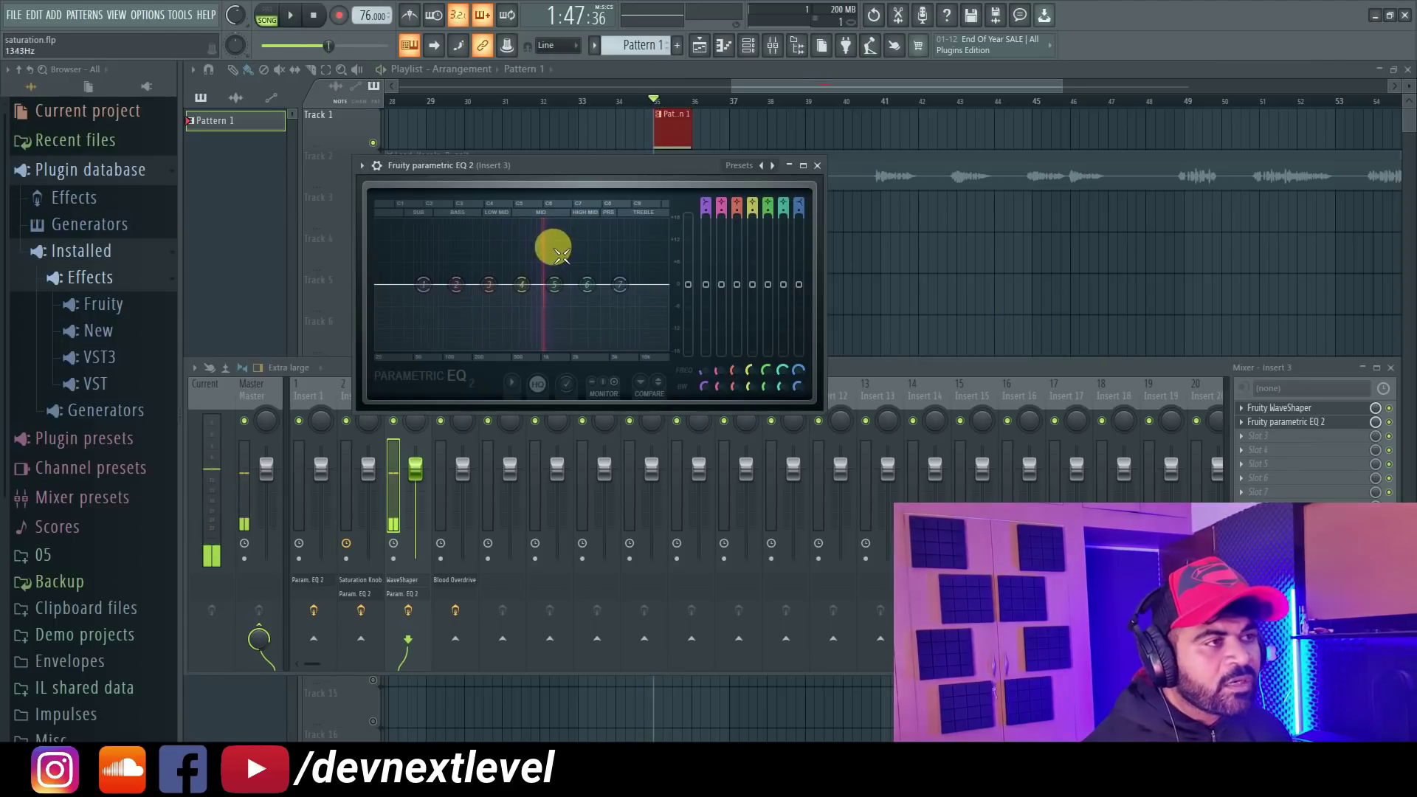
{"action": "key", "text": "space"}
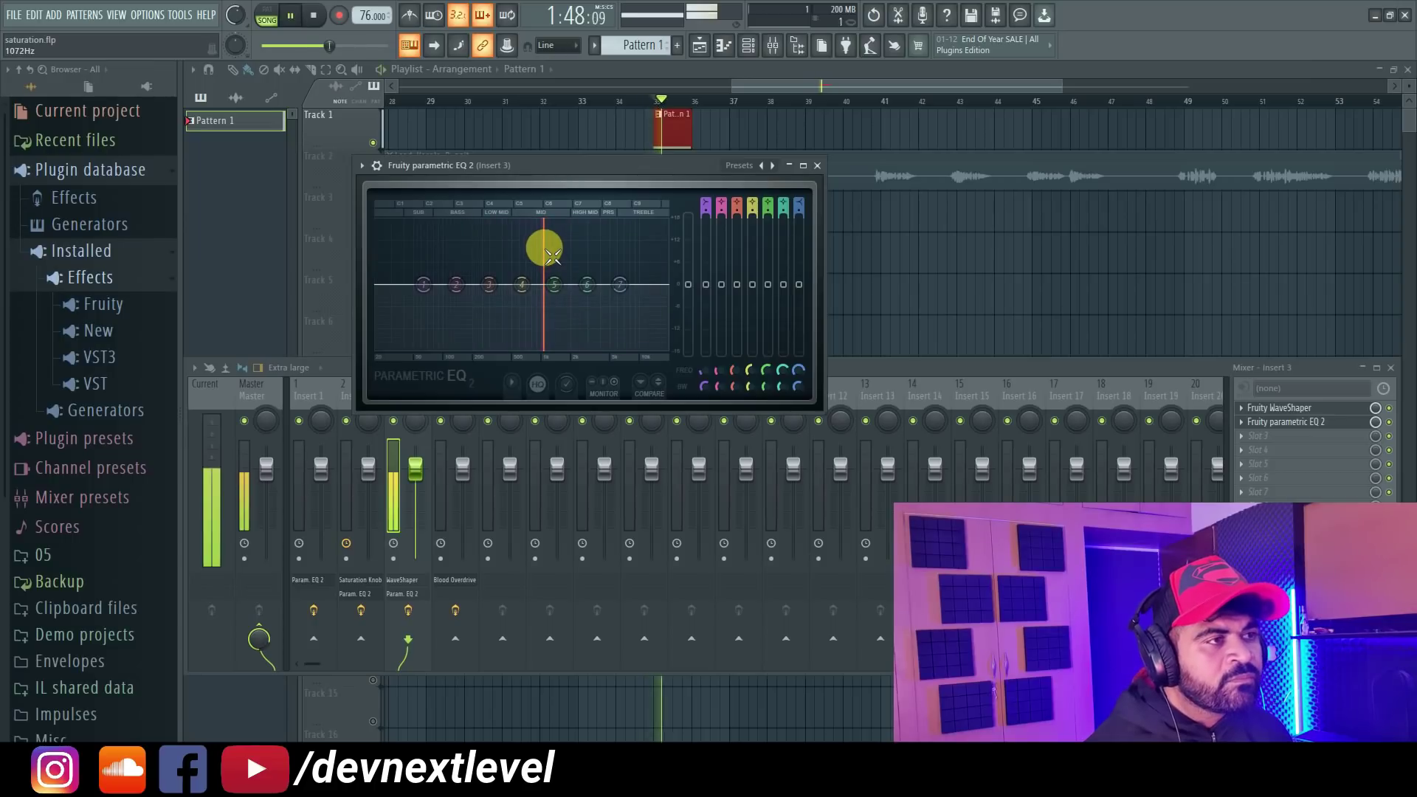
{"action": "key", "text": "space"}
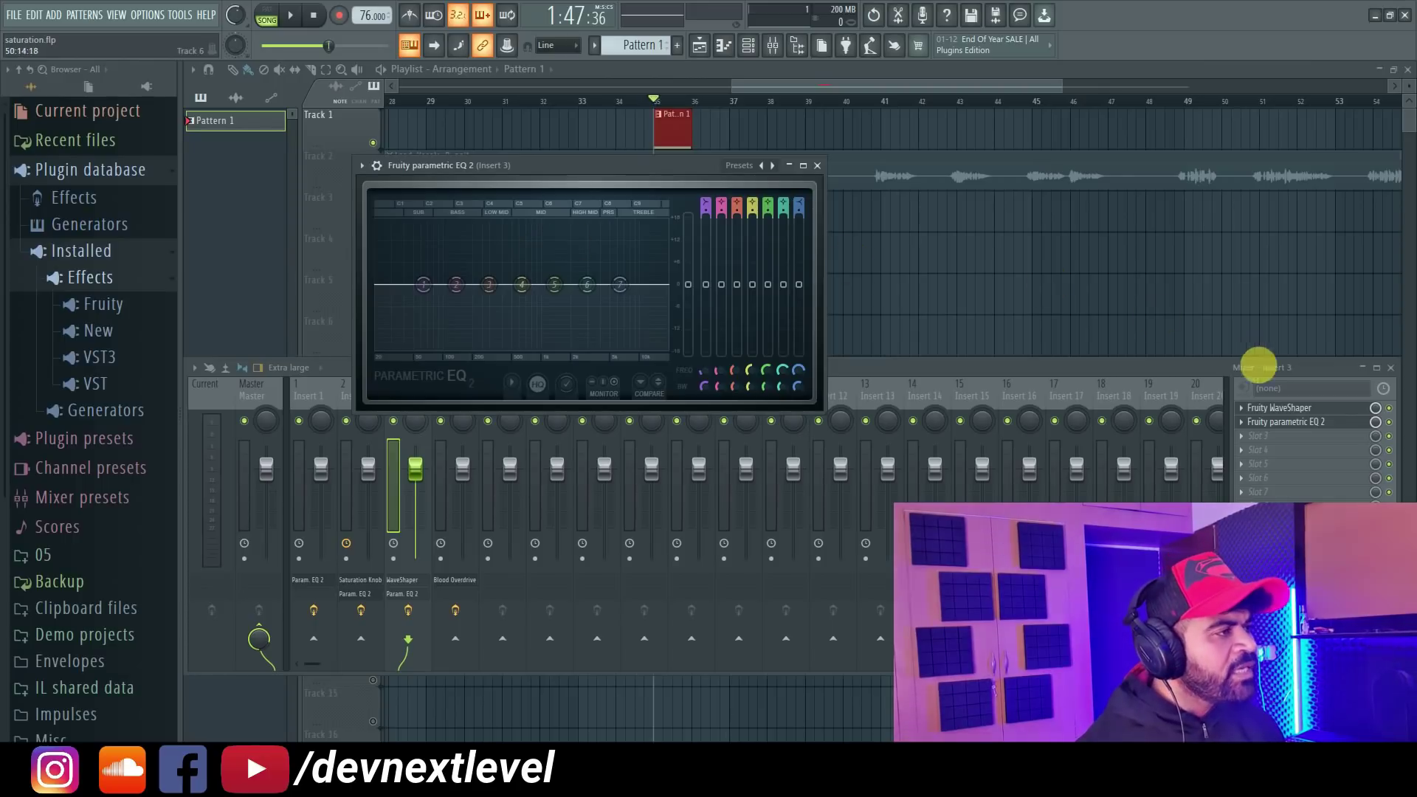
- Arrange Insert 3's Fruity WaveShaper beside the parametric EQ 2 and play the sine note through both
{"action": "left_click", "coordinate": [1288, 408]}
{"action": "left_click_drag", "start_coordinate": [600, 174], "coordinate": [739, 212]}
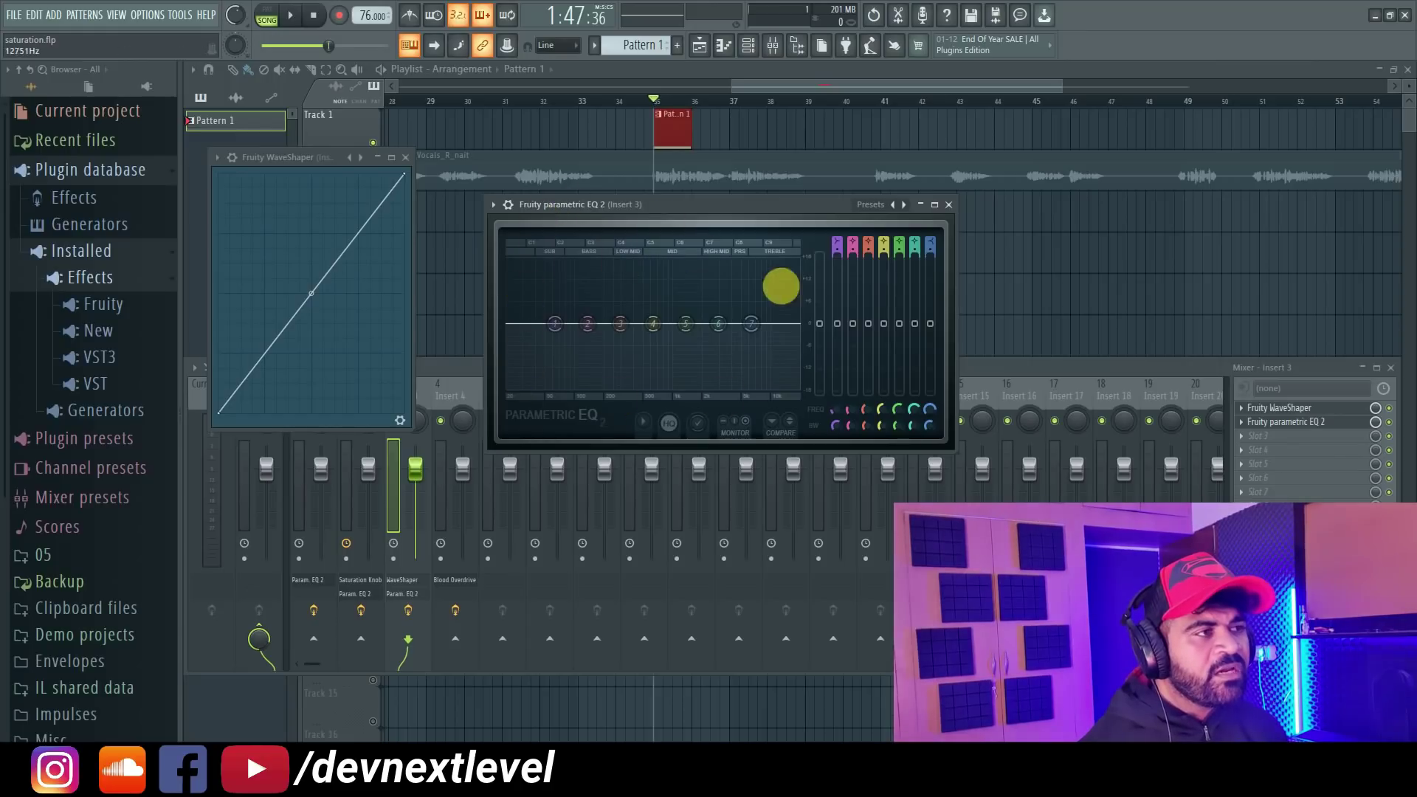
{"action": "left_click_drag", "start_coordinate": [735, 207], "coordinate": [763, 170]}
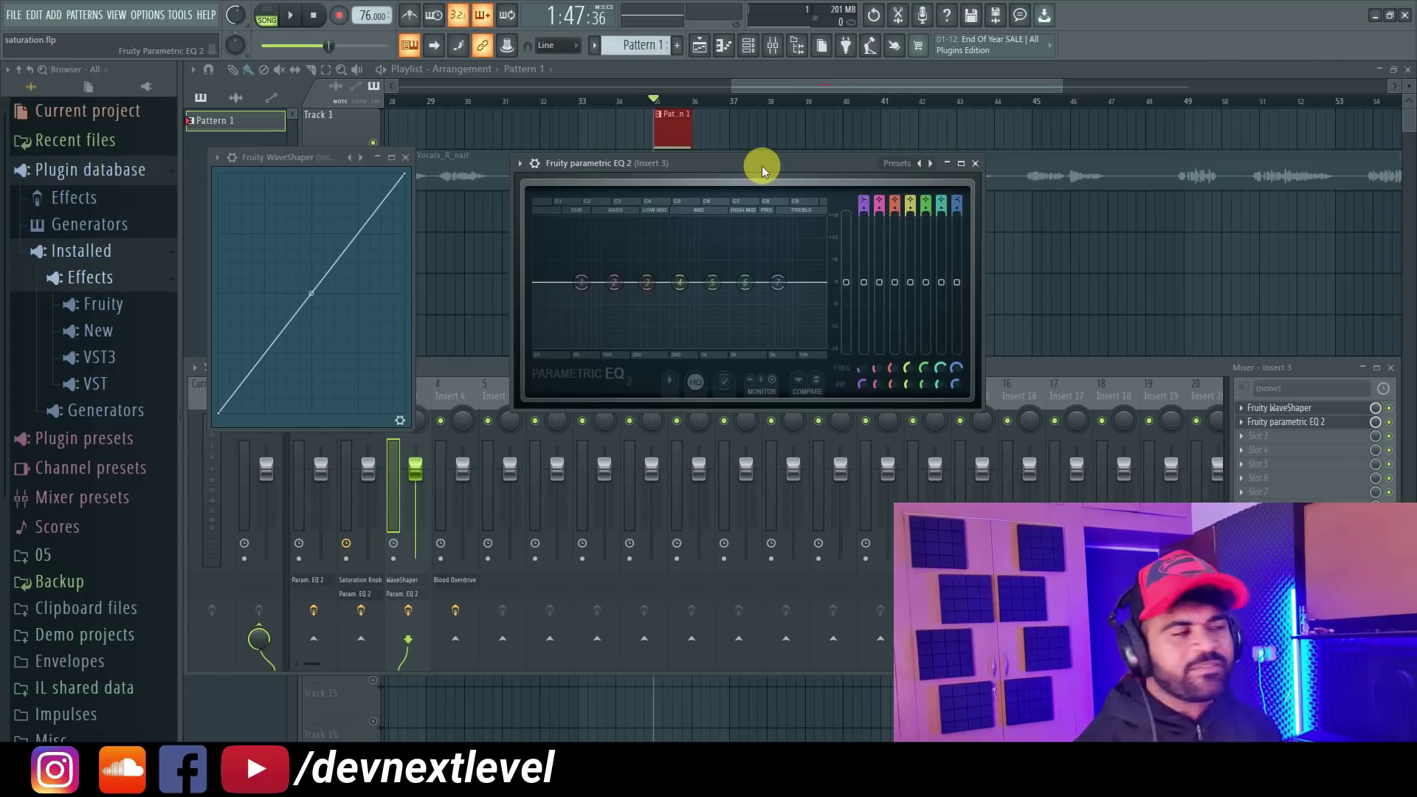
{"action": "key", "text": "space"}
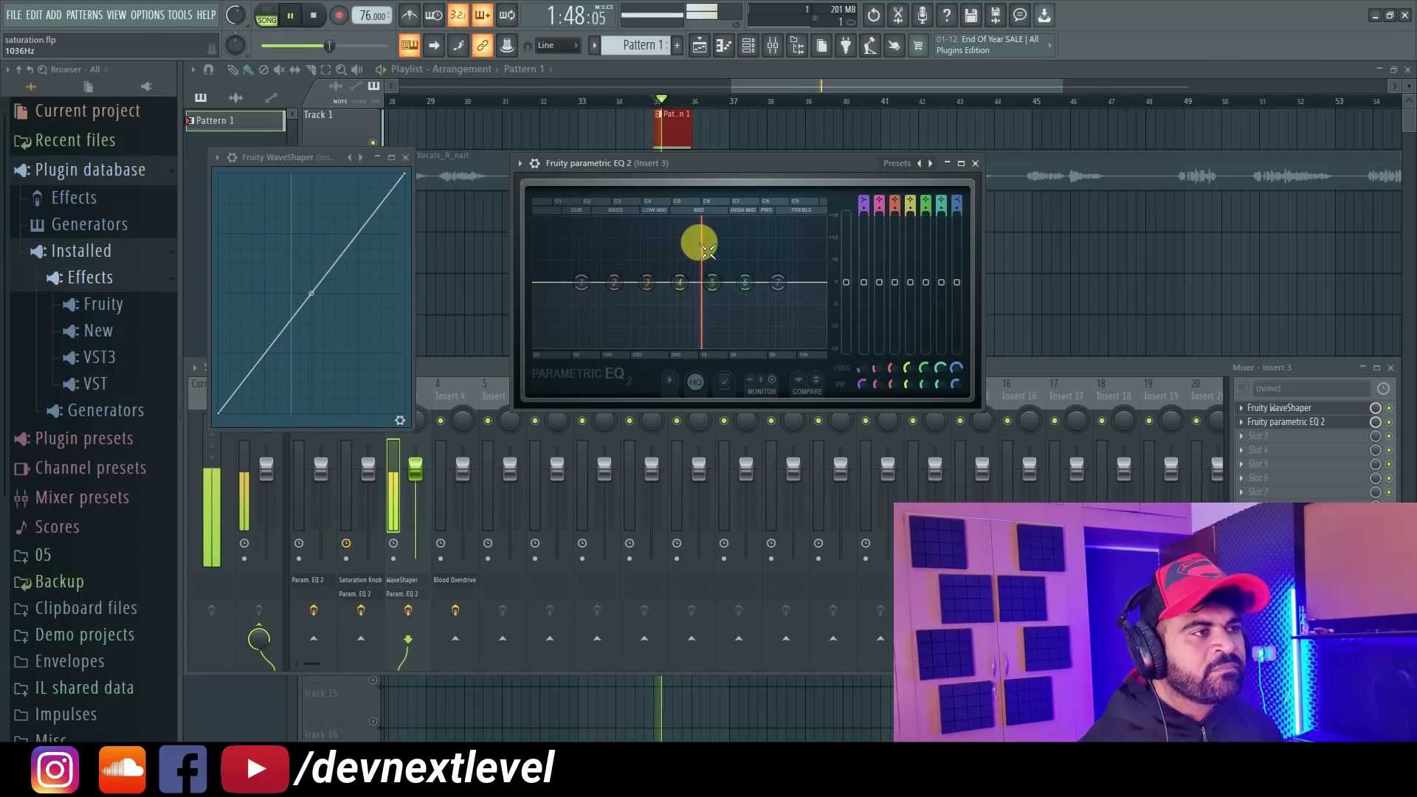
{"action": "key", "text": "space"}
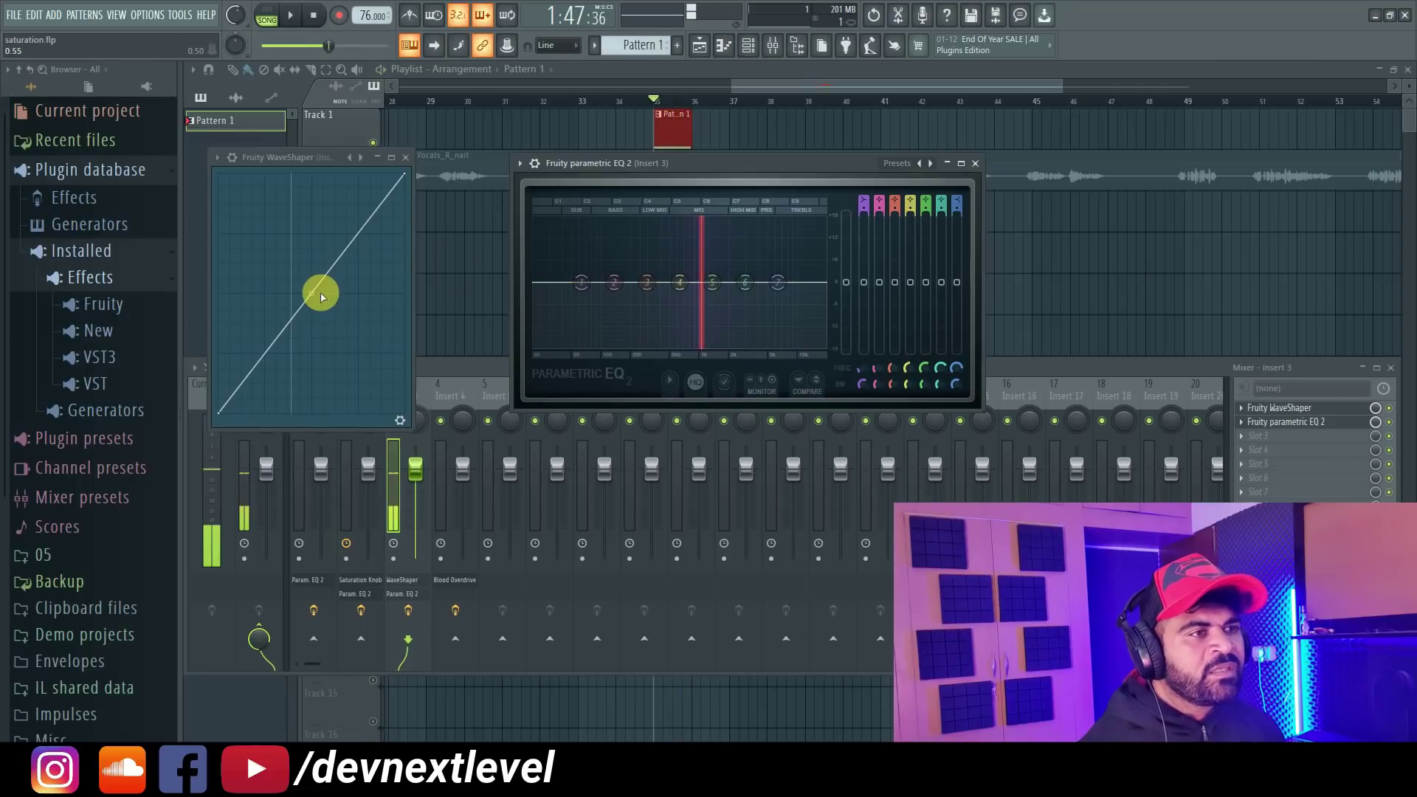
- Select bar 35 in the playlist for looping and reopen Insert 3's Fruity WaveShaper and parametric EQ 2
{"action": "left_click", "coordinate": [674, 105]}
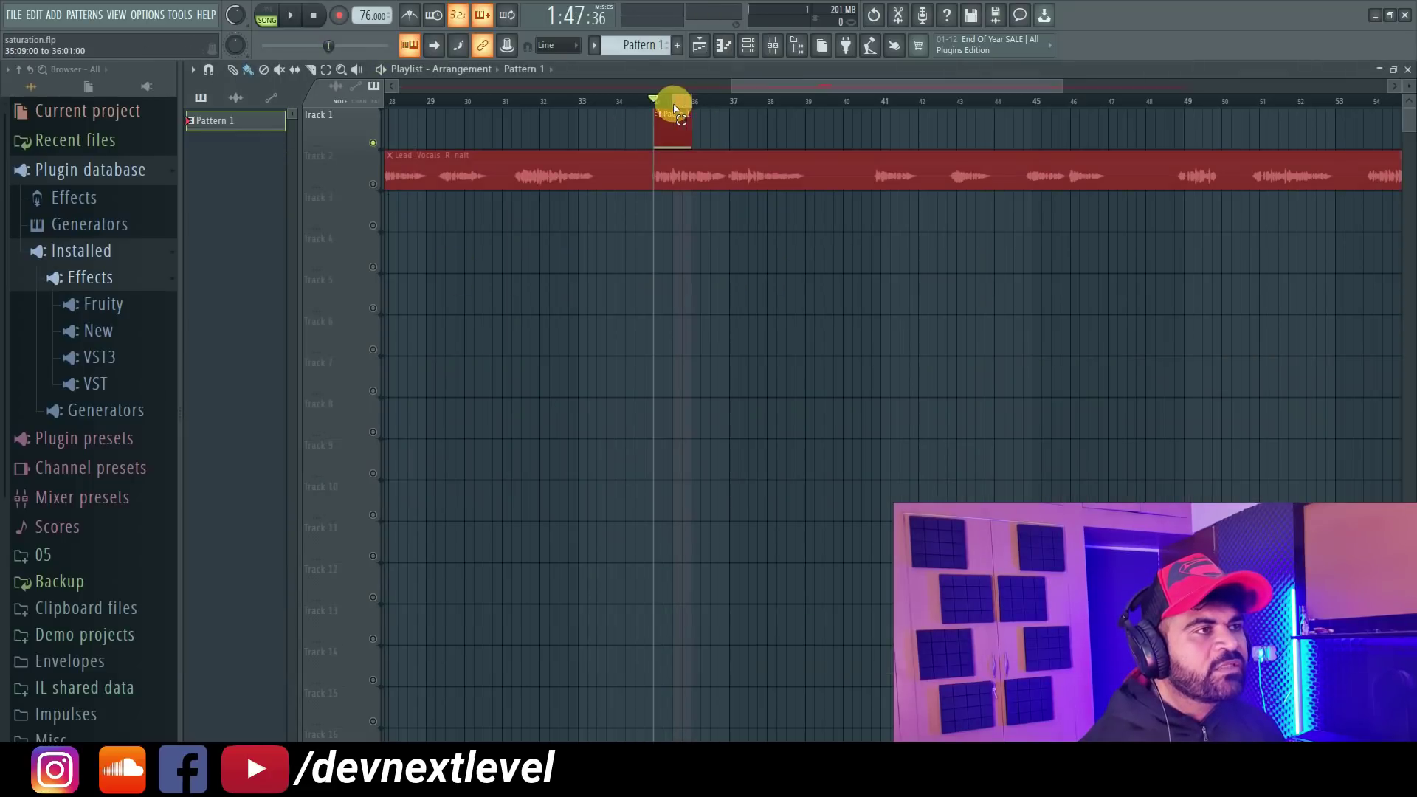
{"action": "left_click", "coordinate": [773, 45]}
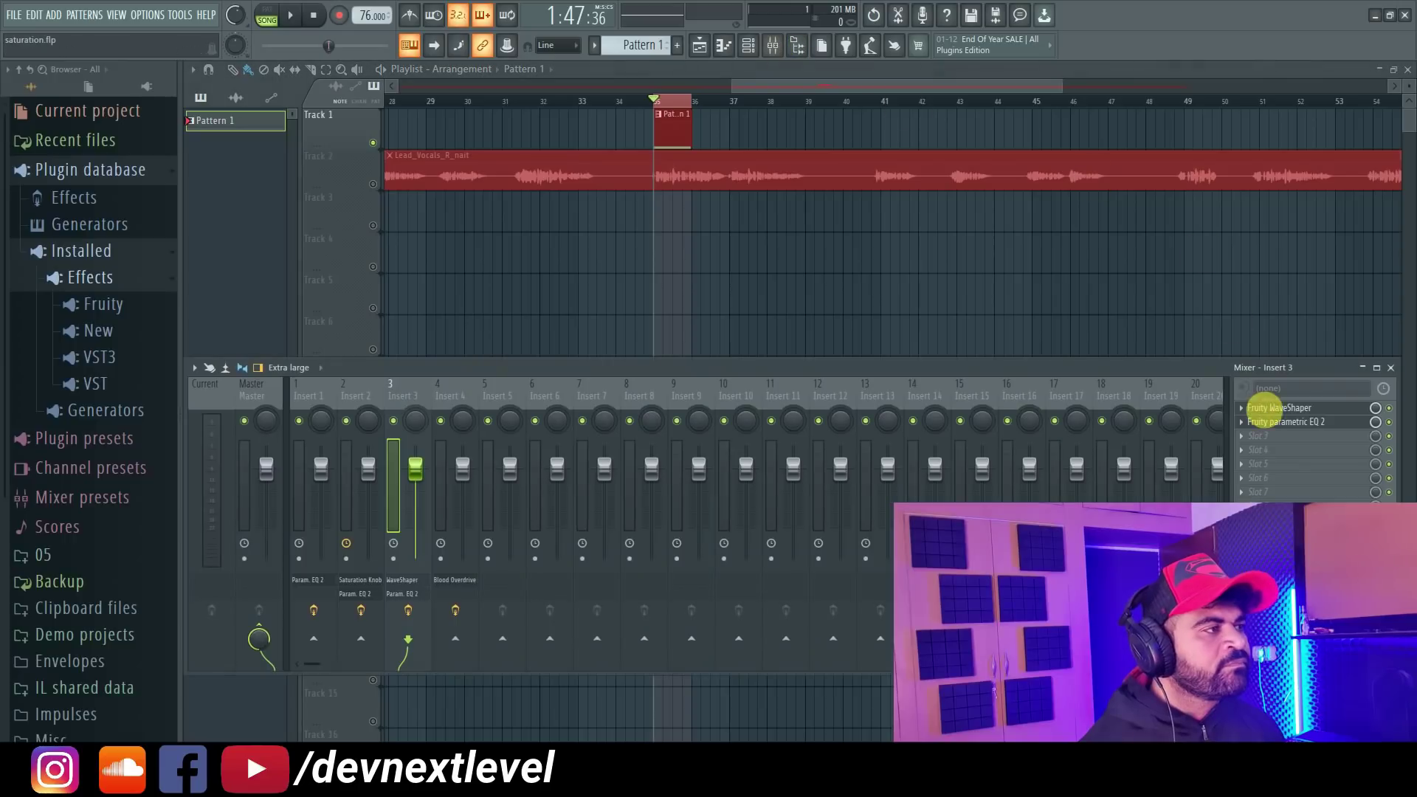
{"action": "left_click", "coordinate": [1283, 409]}
{"action": "left_click", "coordinate": [1288, 421]}
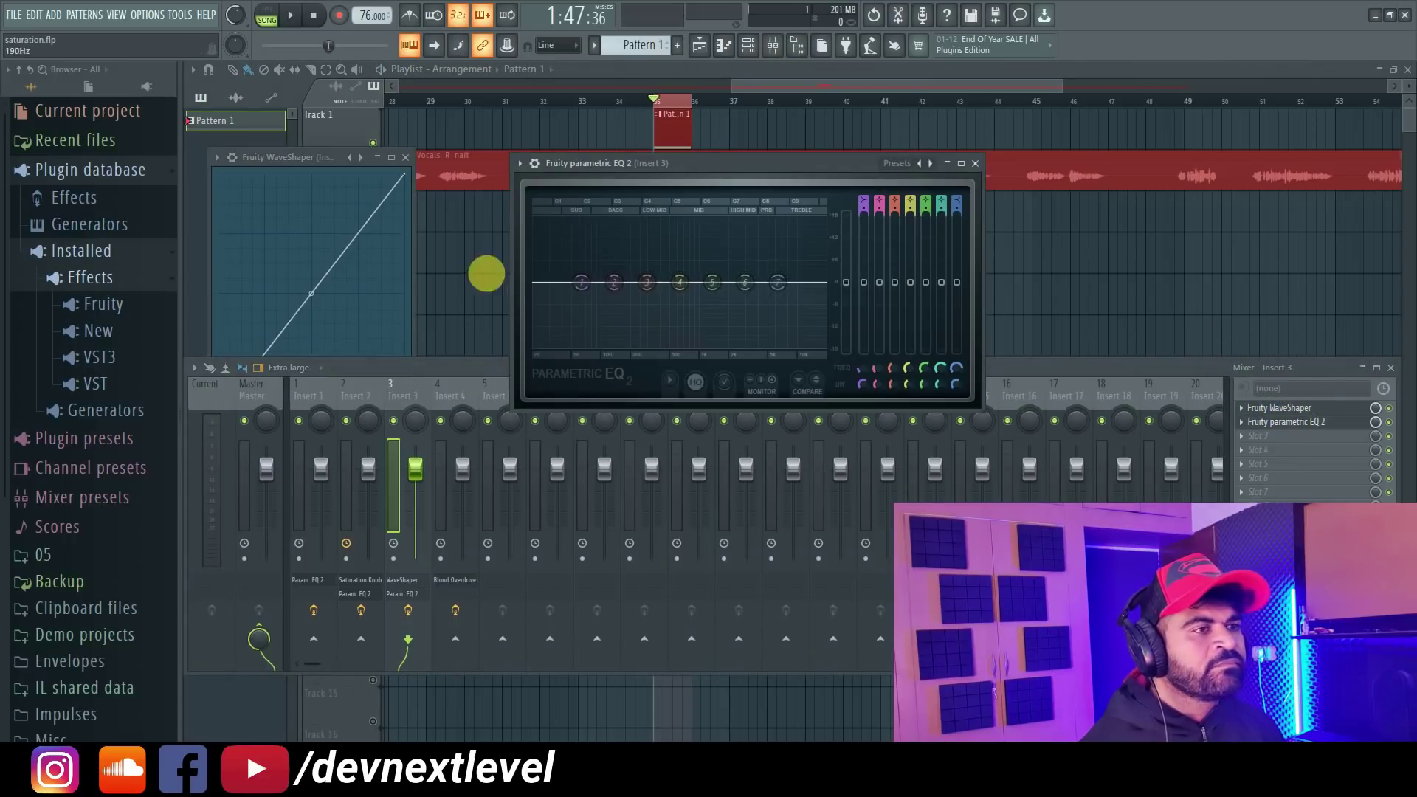
- Loop the sine note while bending Insert 3's WaveShaper curve upward at its midpoint, and reset the curve to a straight line
{"action": "left_click", "coordinate": [333, 168]}
{"action": "key", "text": "space"}
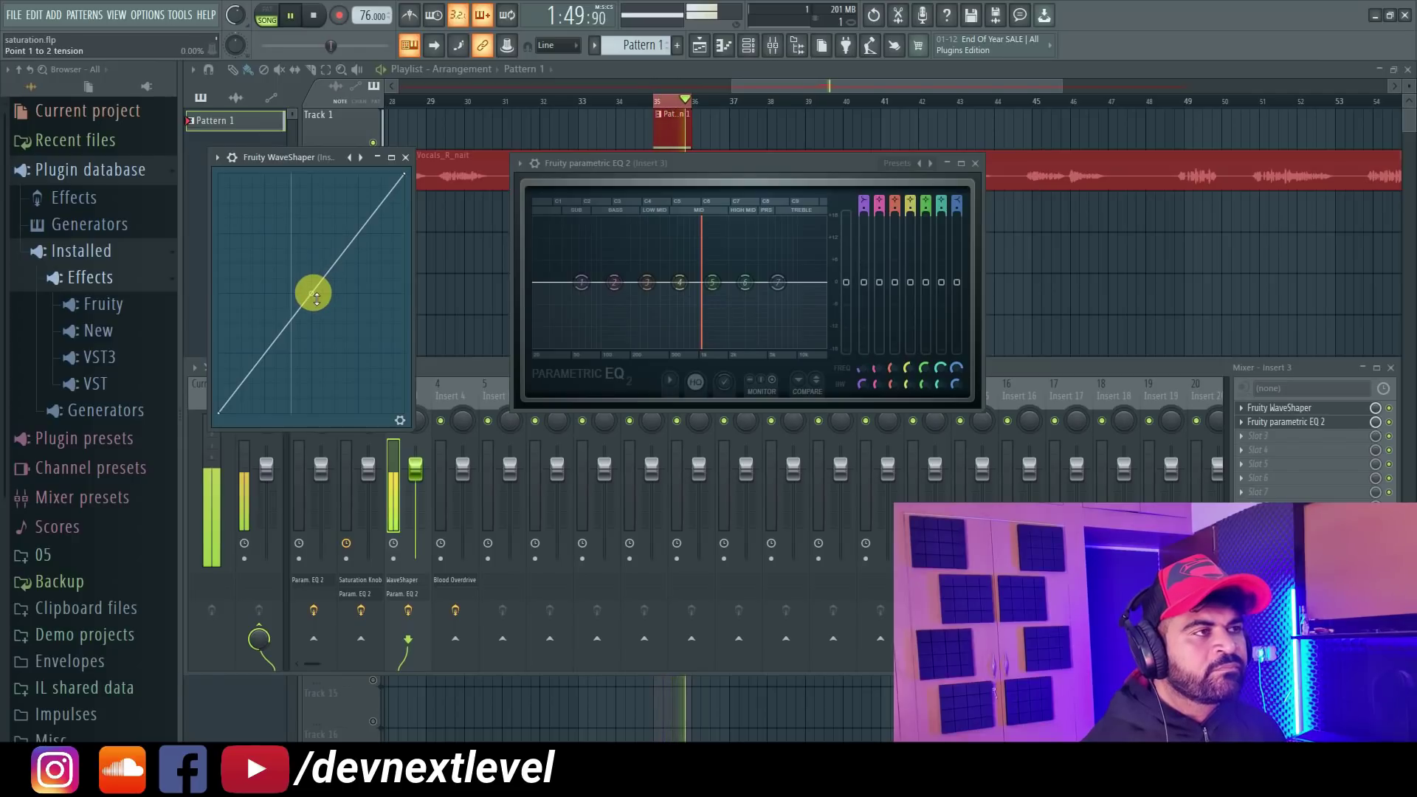
{"action": "left_click_drag", "start_coordinate": [317, 298], "coordinate": [311, 218]}
{"action": "key", "text": "space"}
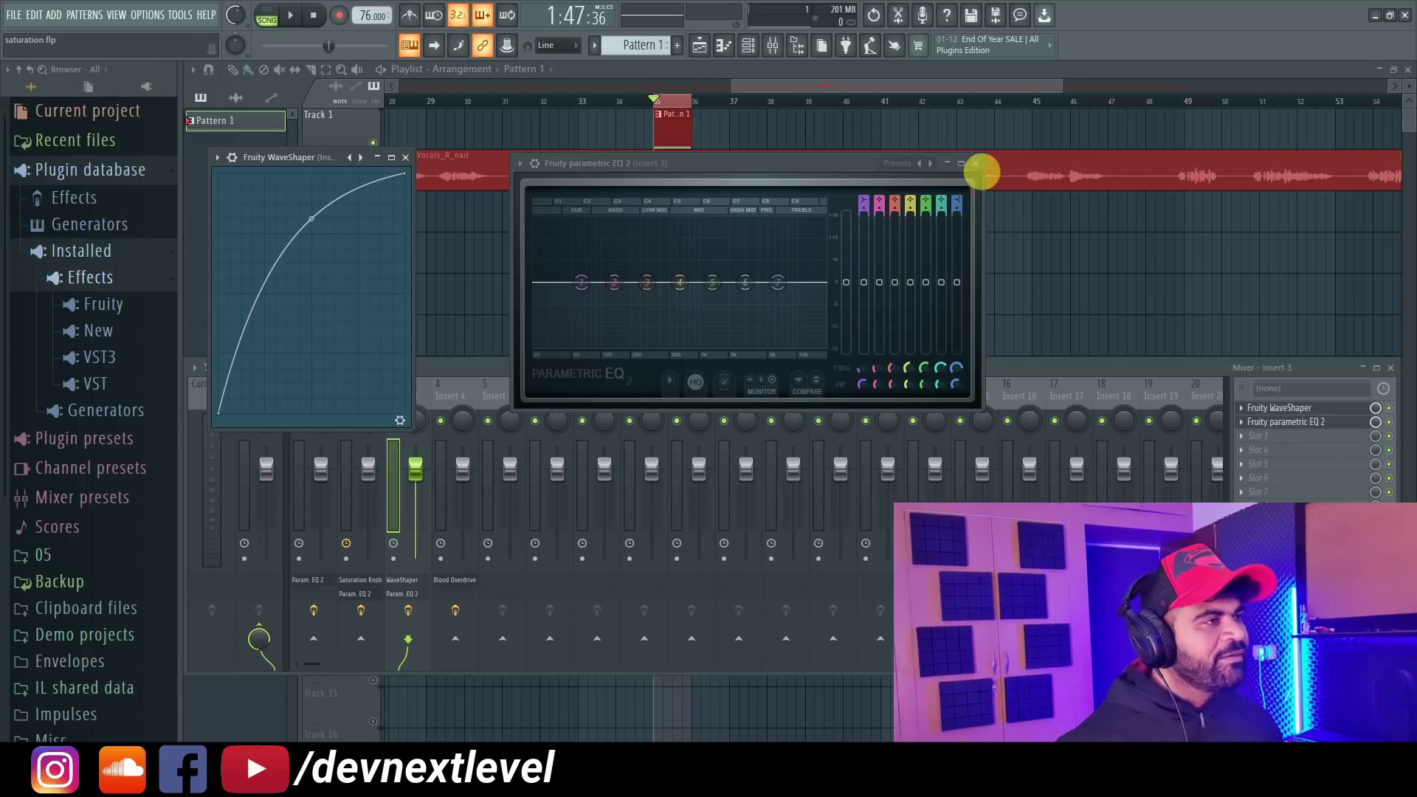
{"action": "right_click", "coordinate": [312, 222]}
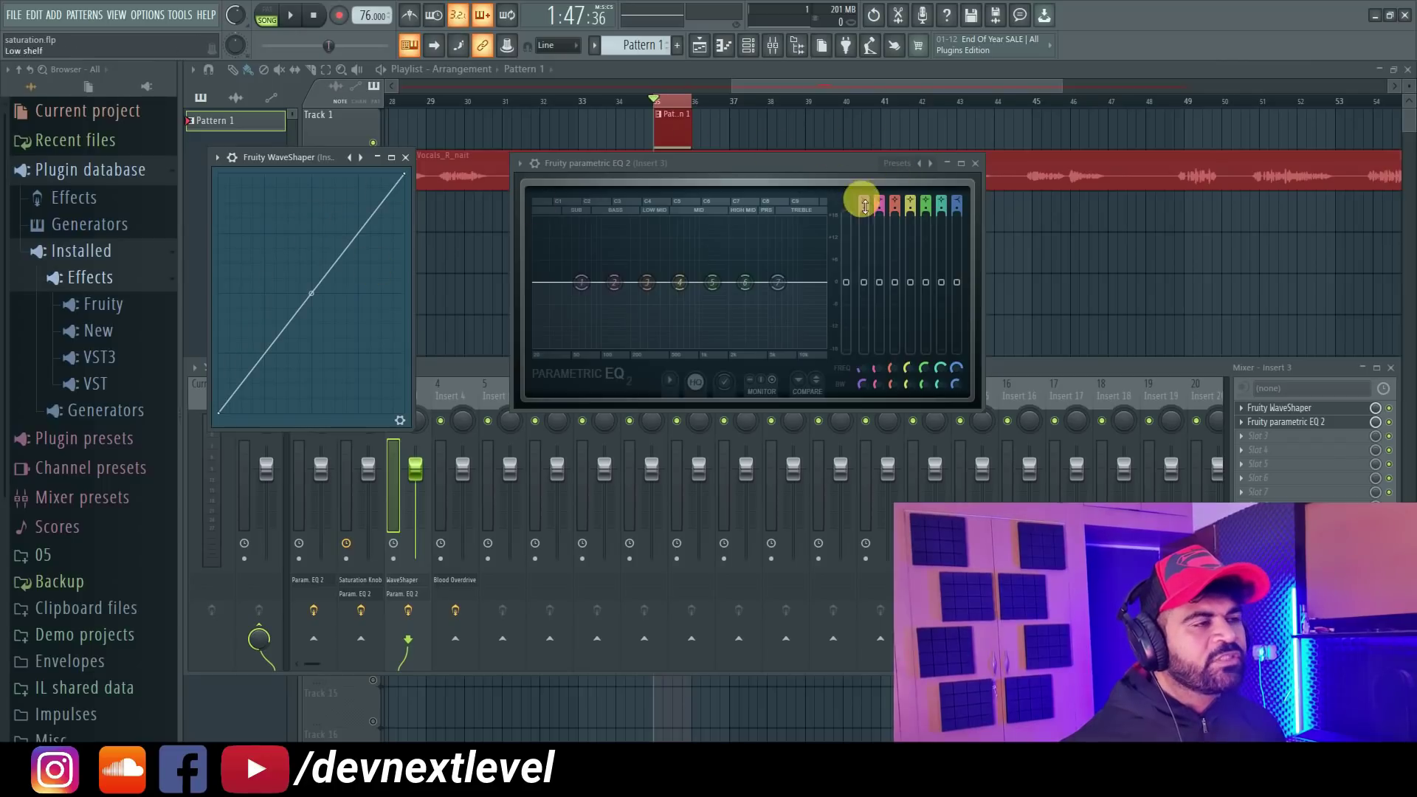
{"action": "key", "text": "space"}
{"action": "key", "text": "space"}
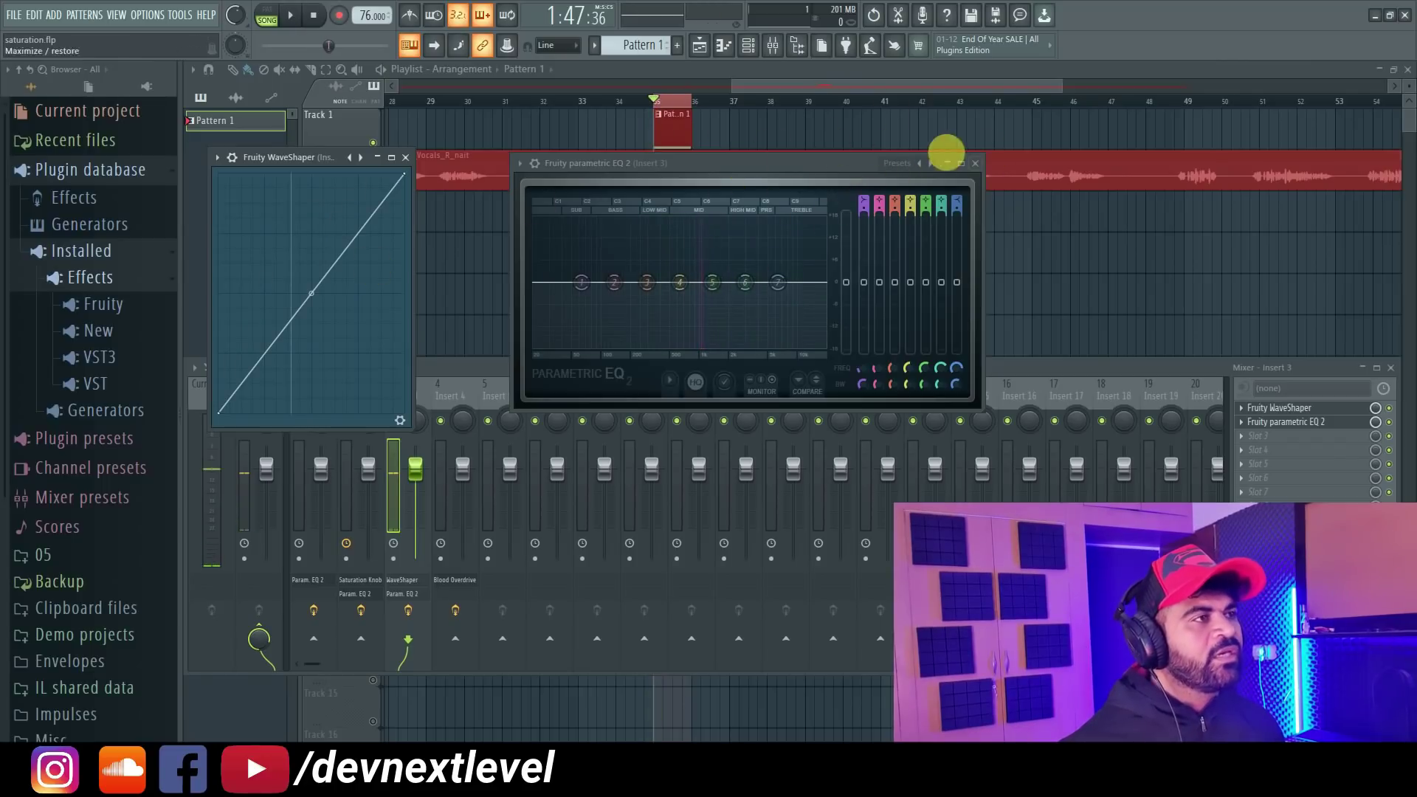
- Route the Default channel to mixer Insert 2 and replace Insert 3's open EQ with Insert 2's Fruity parametric EQ 2
{"action": "left_click", "coordinate": [748, 46]}
{"action": "left_click_drag", "start_coordinate": [479, 221], "coordinate": [476, 227]}
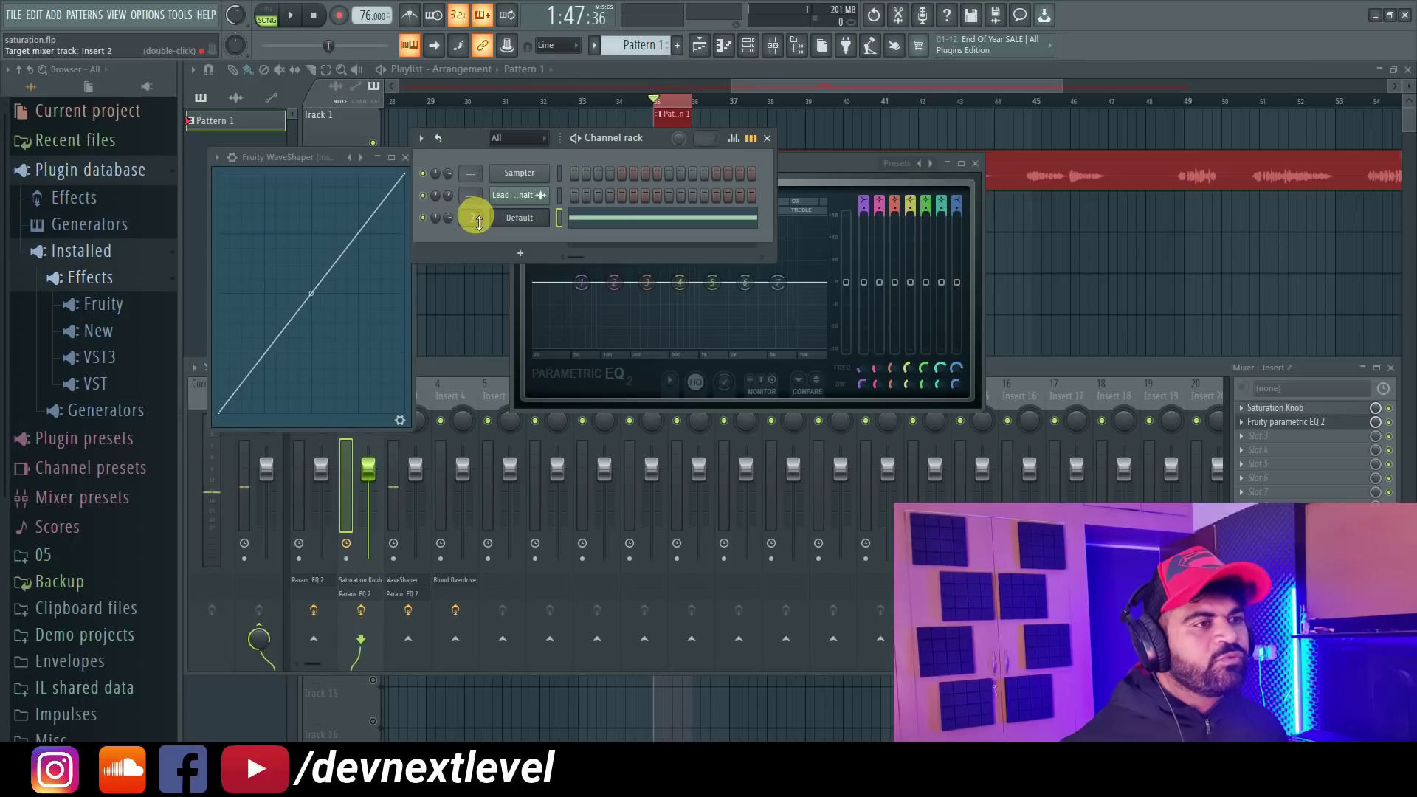
{"action": "left_click", "coordinate": [1314, 426]}
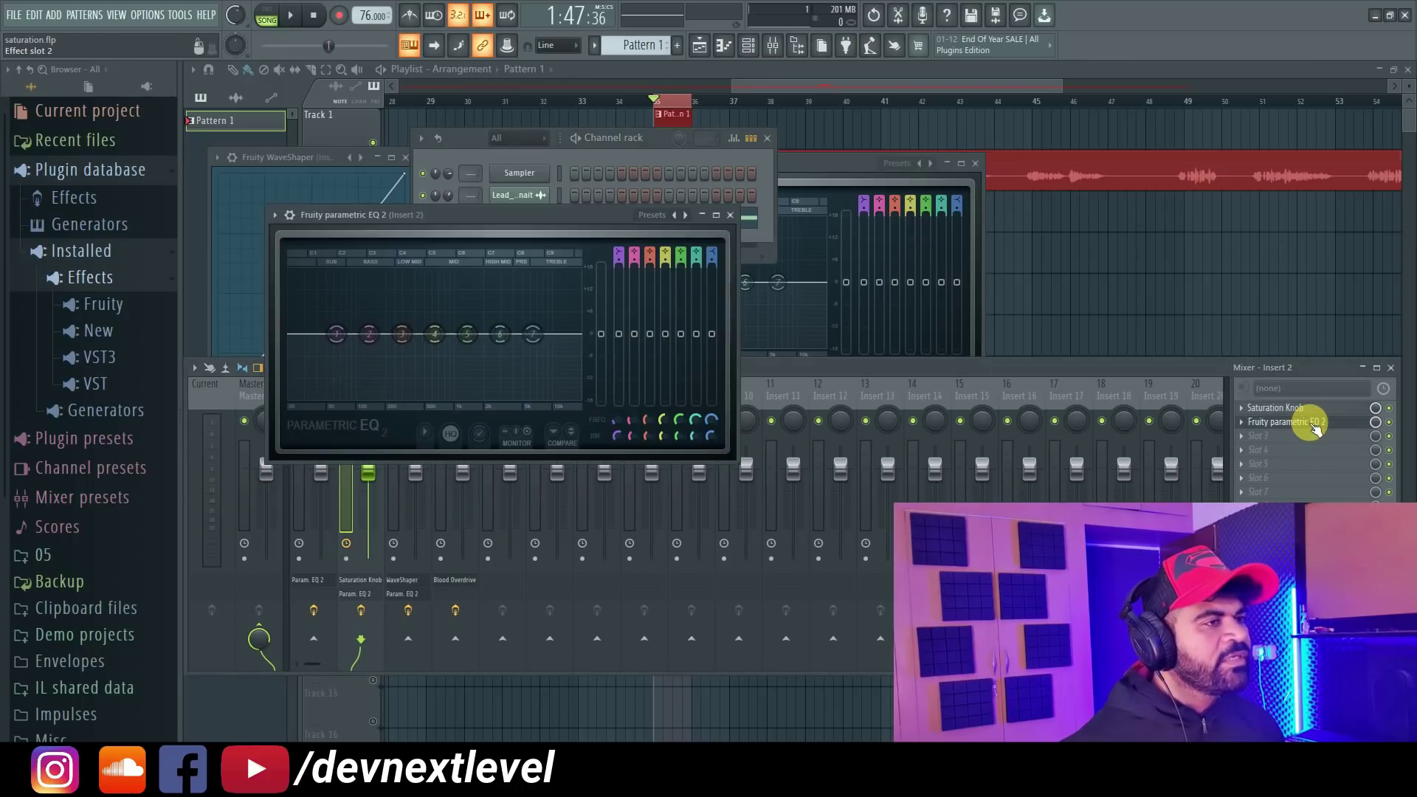
{"action": "left_click", "coordinate": [975, 163]}
- Play the sine note through Insert 2 and arrange its parametric EQ 2 and Softube Saturation Knob side by side
{"action": "key", "text": "space"}
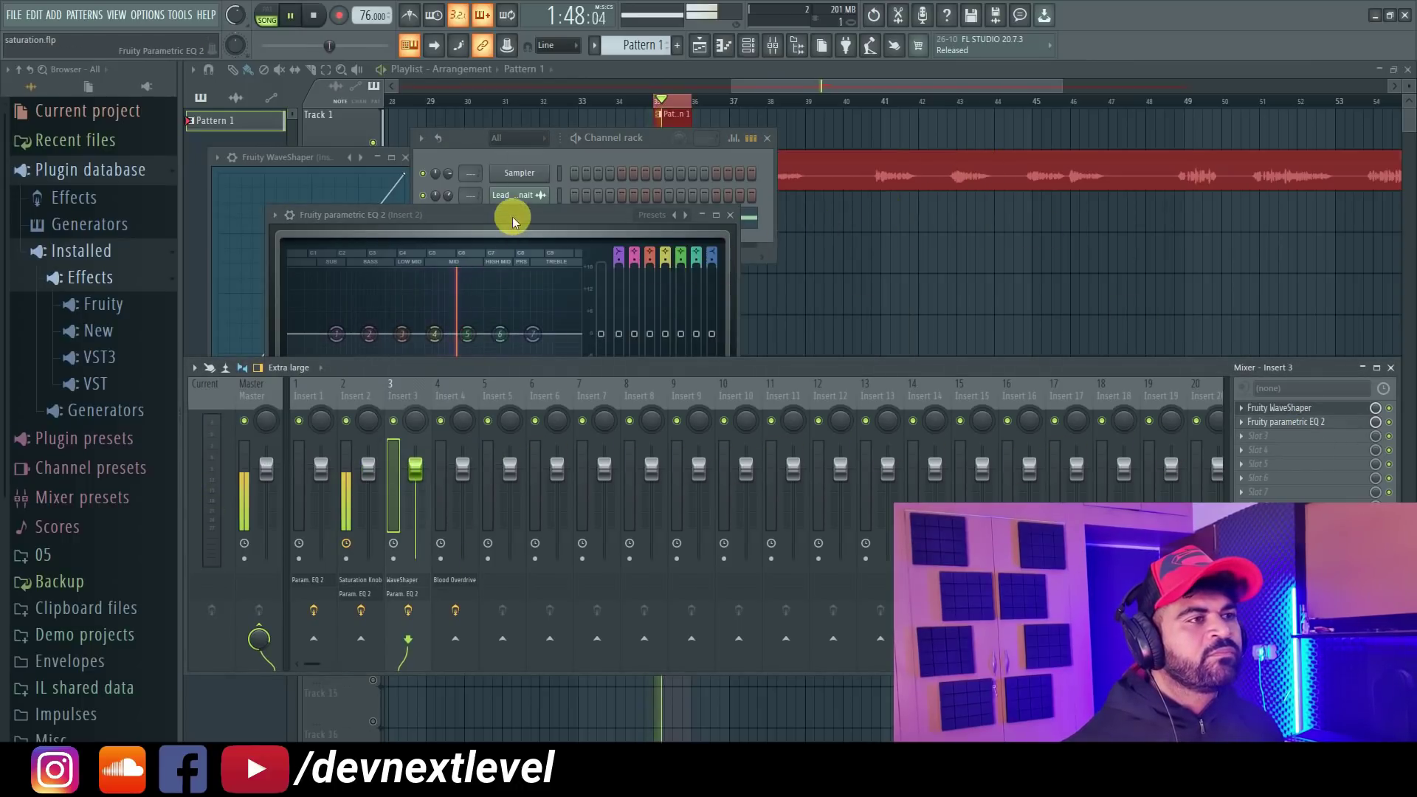
{"action": "left_click_drag", "start_coordinate": [512, 215], "coordinate": [766, 133]}
{"action": "key", "text": "space"}
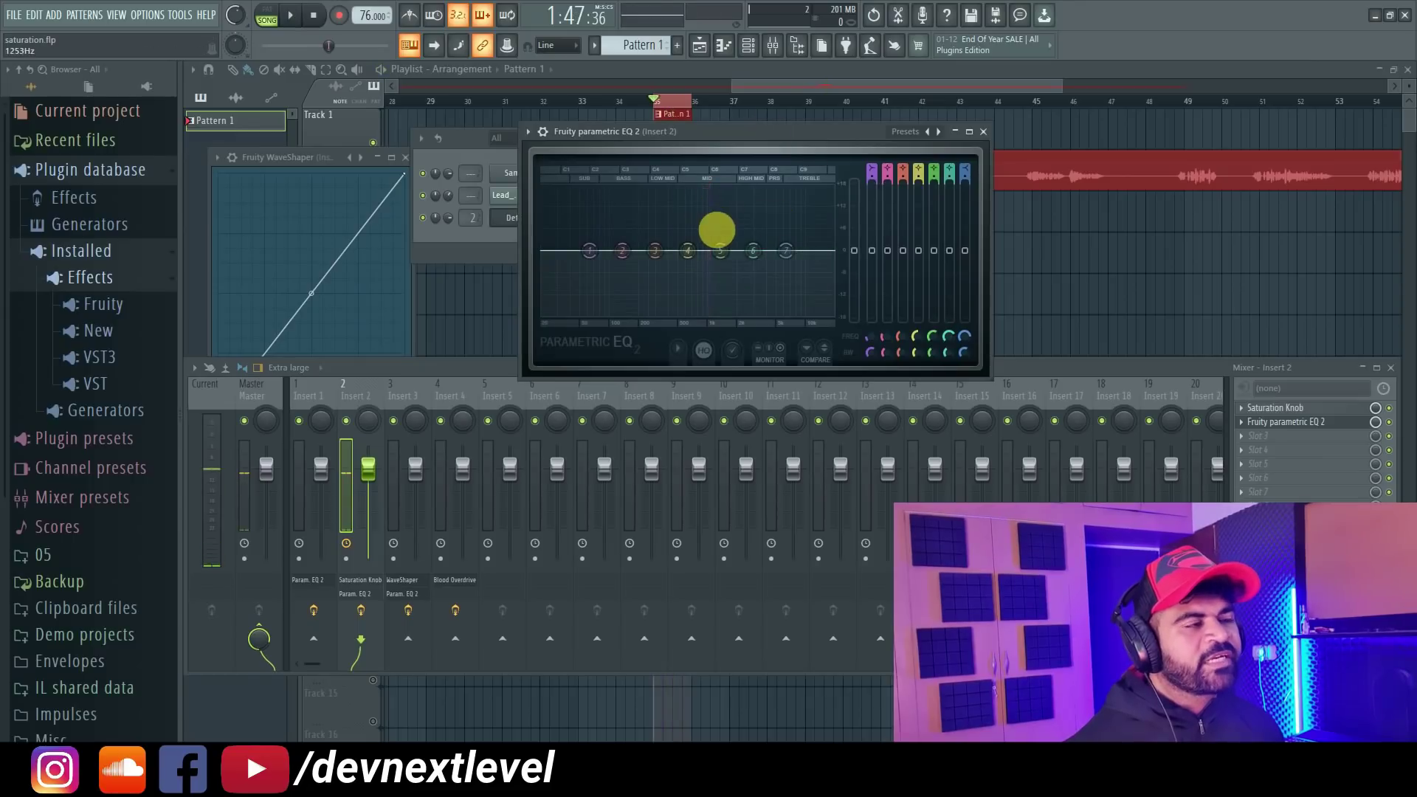
{"action": "left_click", "coordinate": [1322, 409]}
{"action": "left_click_drag", "start_coordinate": [423, 275], "coordinate": [386, 126]}
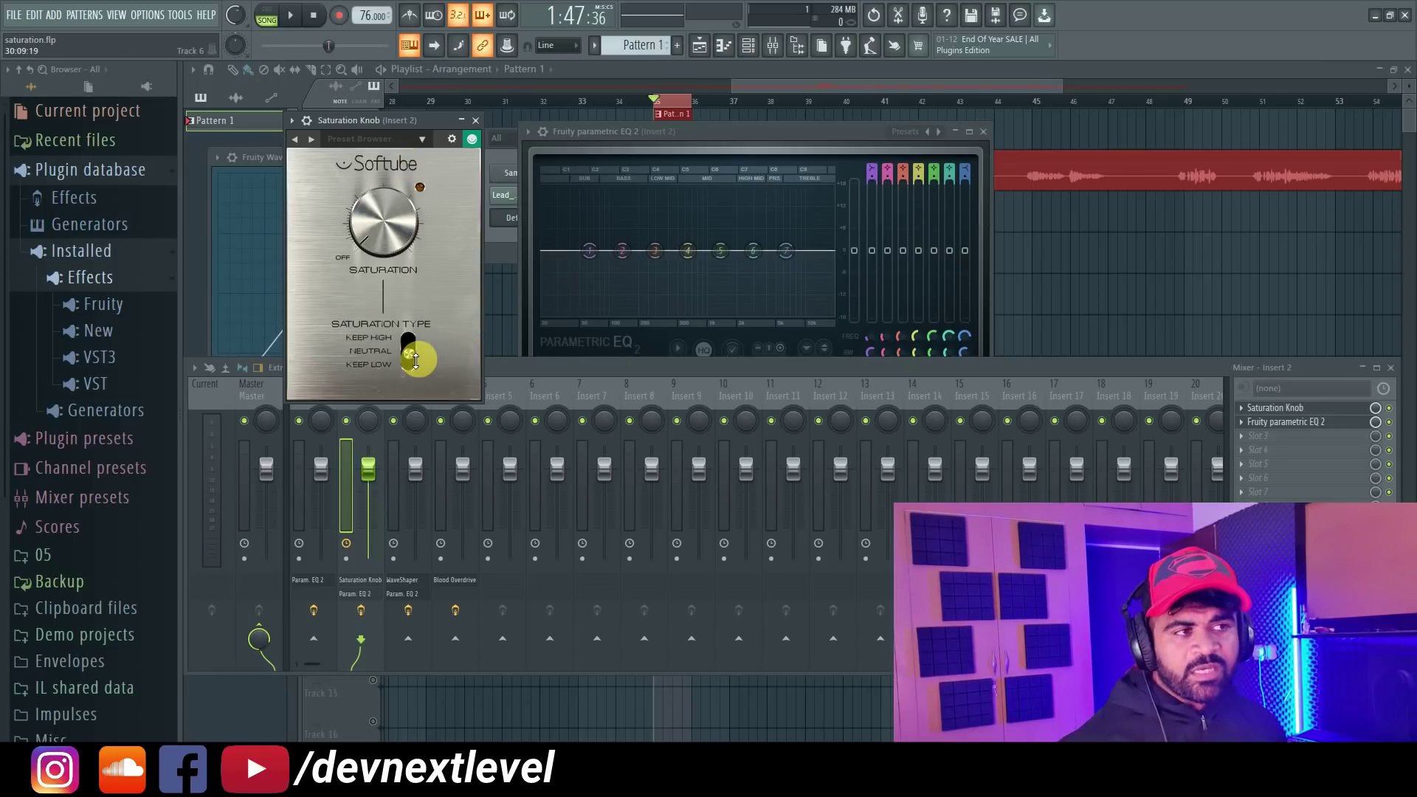
- Set the Saturation Knob's type to Neutral and play the sine note with saturation off to examine it in the EQ
{"action": "mouse_move", "coordinate": [416, 362]}
{"action": "left_mouse_down"}
{"action": "mouse_move", "coordinate": [418, 375]}
{"action": "mouse_move", "coordinate": [417, 319]}
{"action": "mouse_move", "coordinate": [415, 359]}
{"action": "left_mouse_up"}
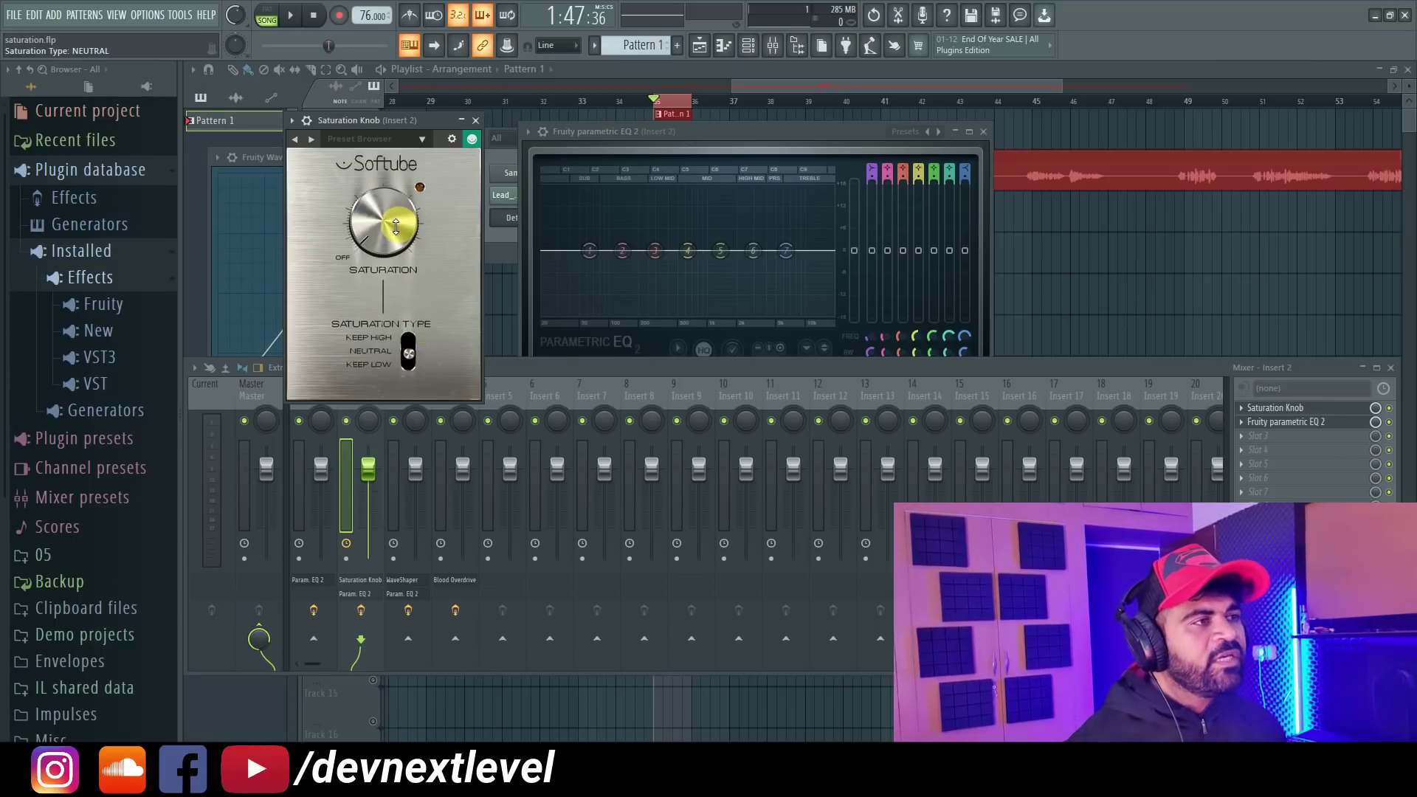
{"action": "left_click", "coordinate": [661, 131]}
{"action": "key", "text": "space"}
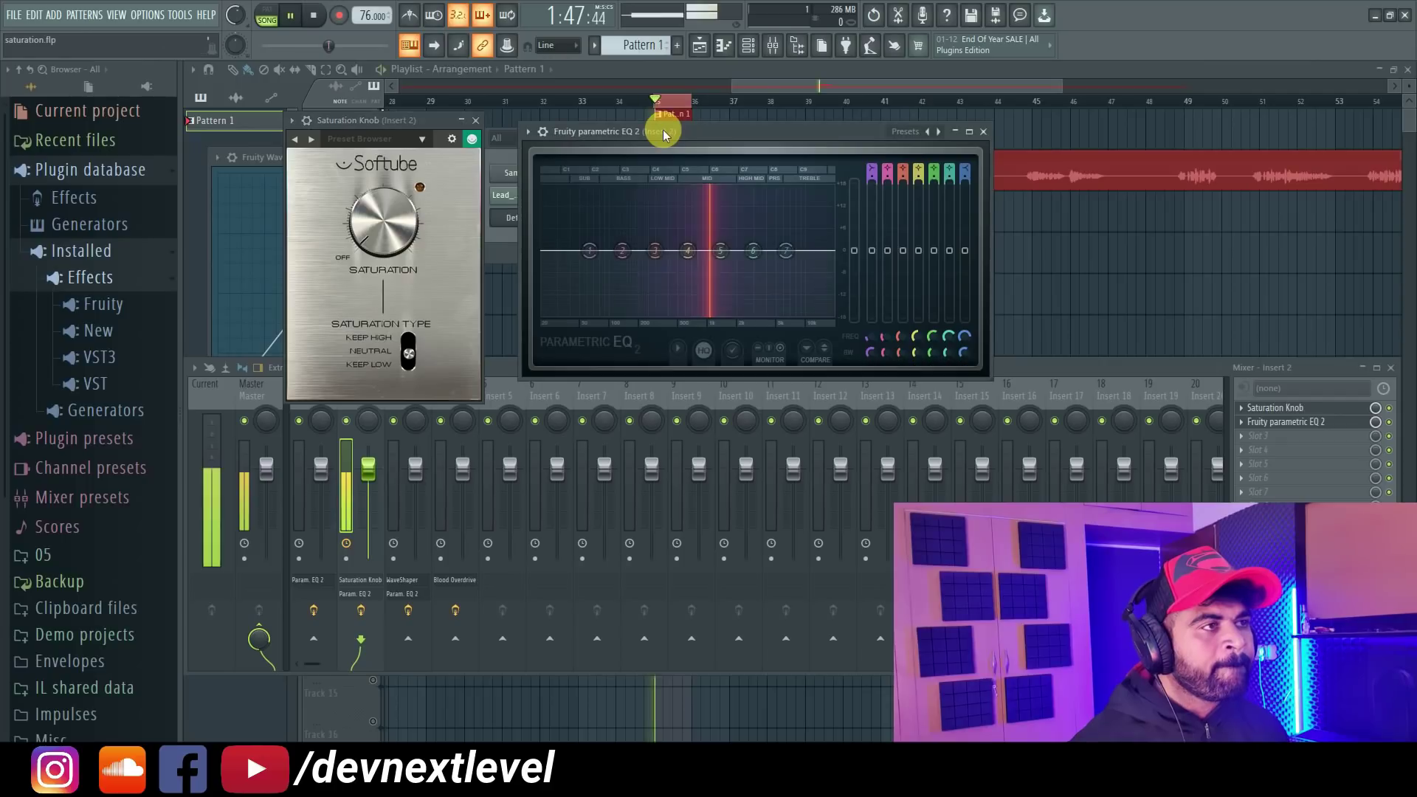
{"action": "key", "text": "space"}
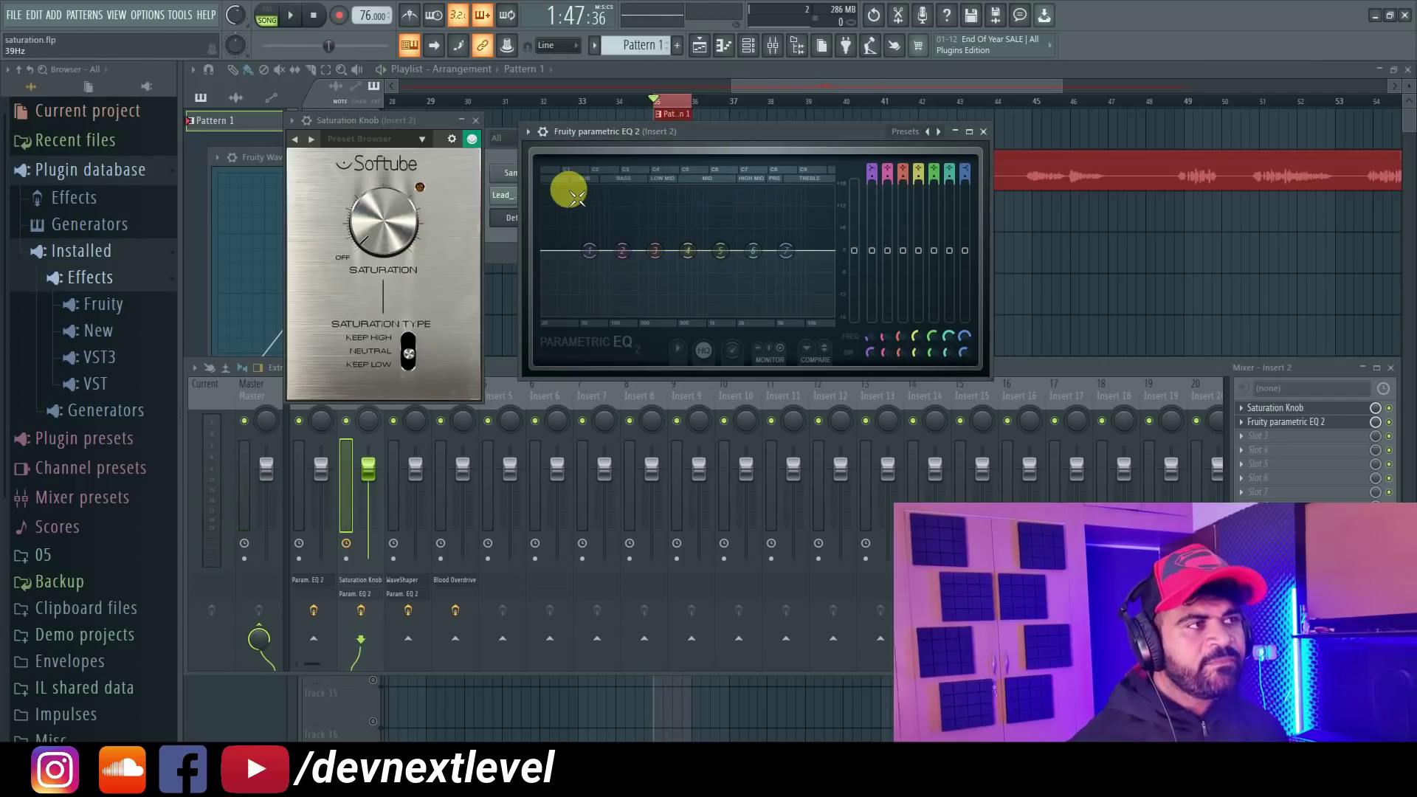
{"action": "key", "text": "space"}
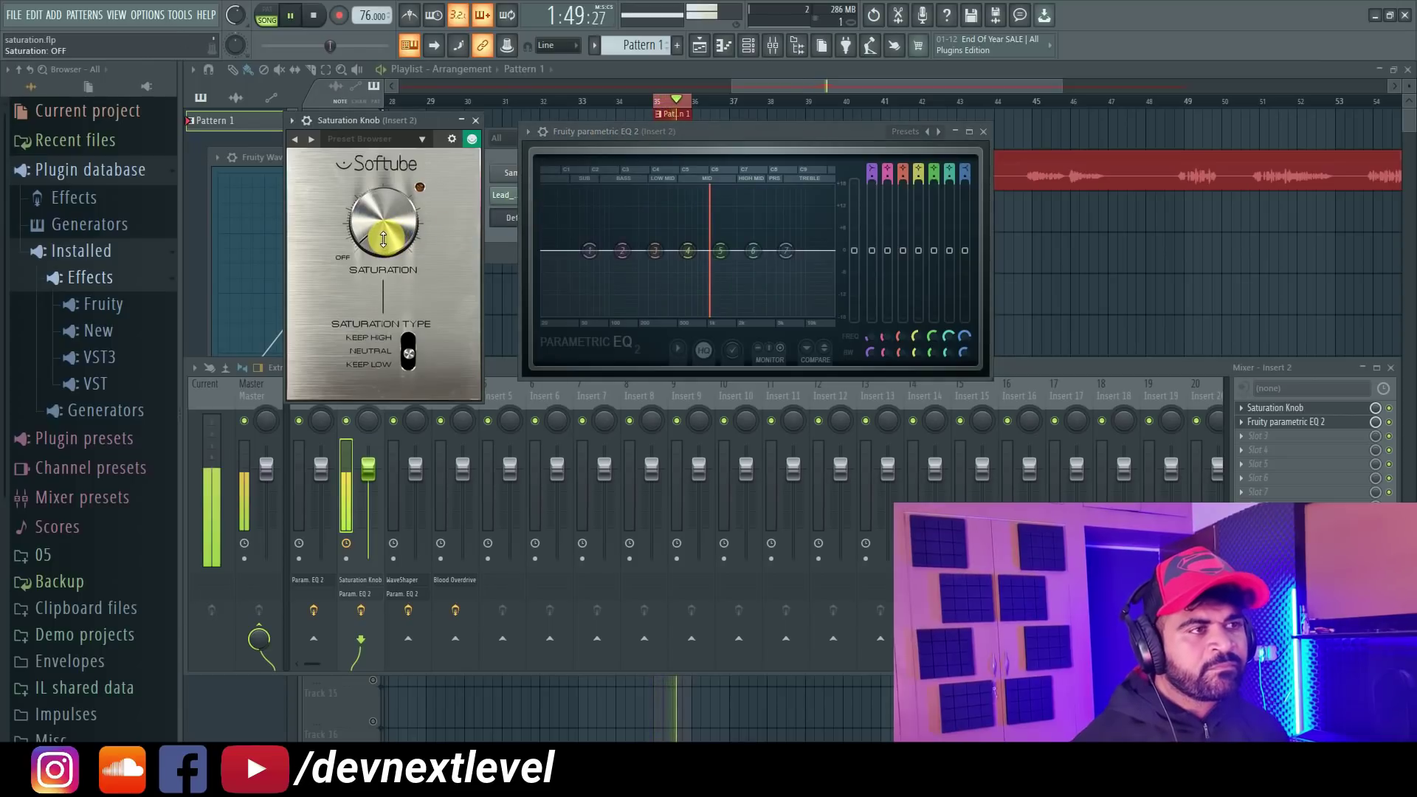
- Try low amounts around 1.0 on Insert 2's Saturation Knob, checking the sine note's spectrum in the EQ
{"action": "mouse_move", "coordinate": [382, 235]}
{"action": "left_mouse_down"}
{"action": "mouse_move", "coordinate": [374, 214]}
{"action": "mouse_move", "coordinate": [375, 228]}
{"action": "left_mouse_up"}
{"action": "left_click", "coordinate": [552, 196]}
{"action": "left_click", "coordinate": [633, 134]}
{"action": "key", "text": "space"}
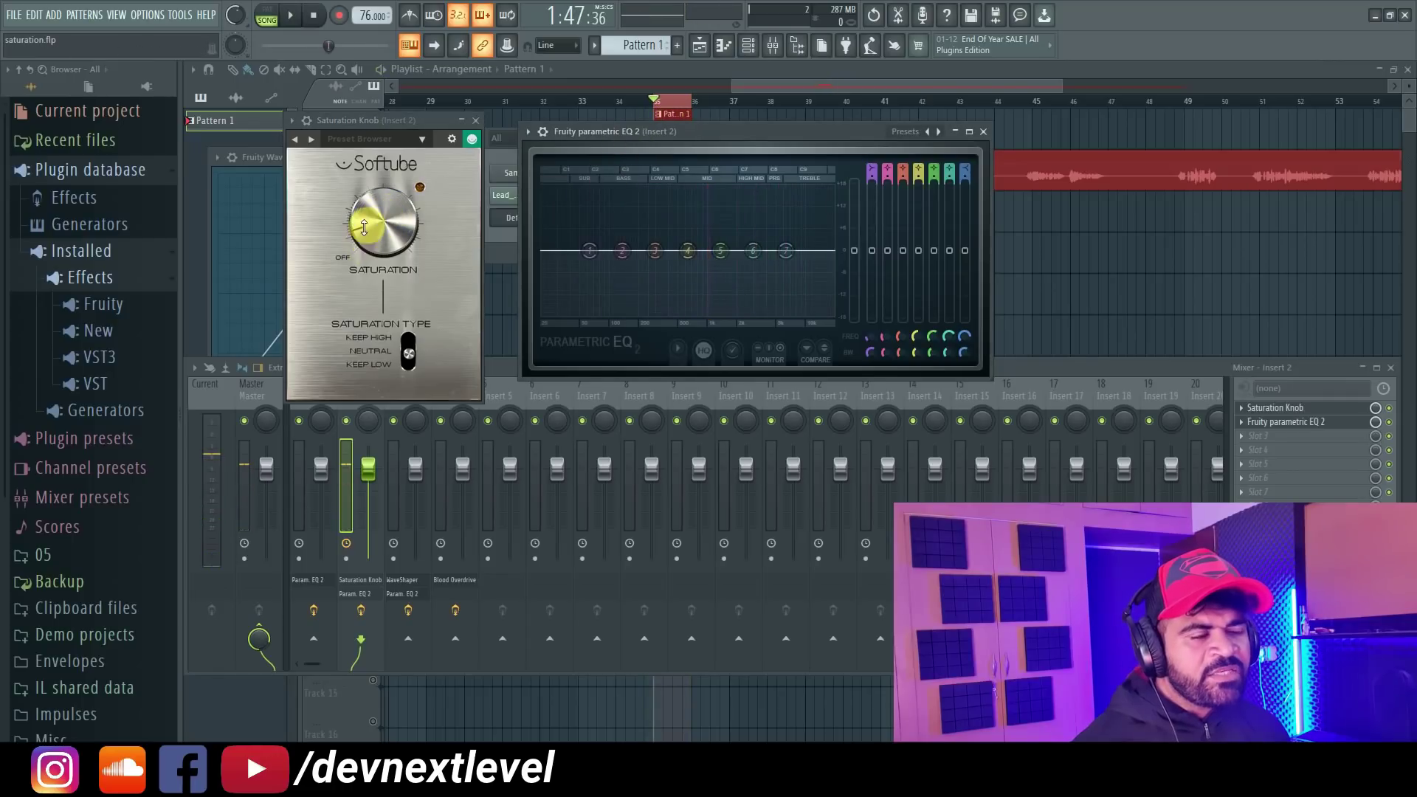
{"action": "left_click_drag", "start_coordinate": [364, 234], "coordinate": [361, 232]}
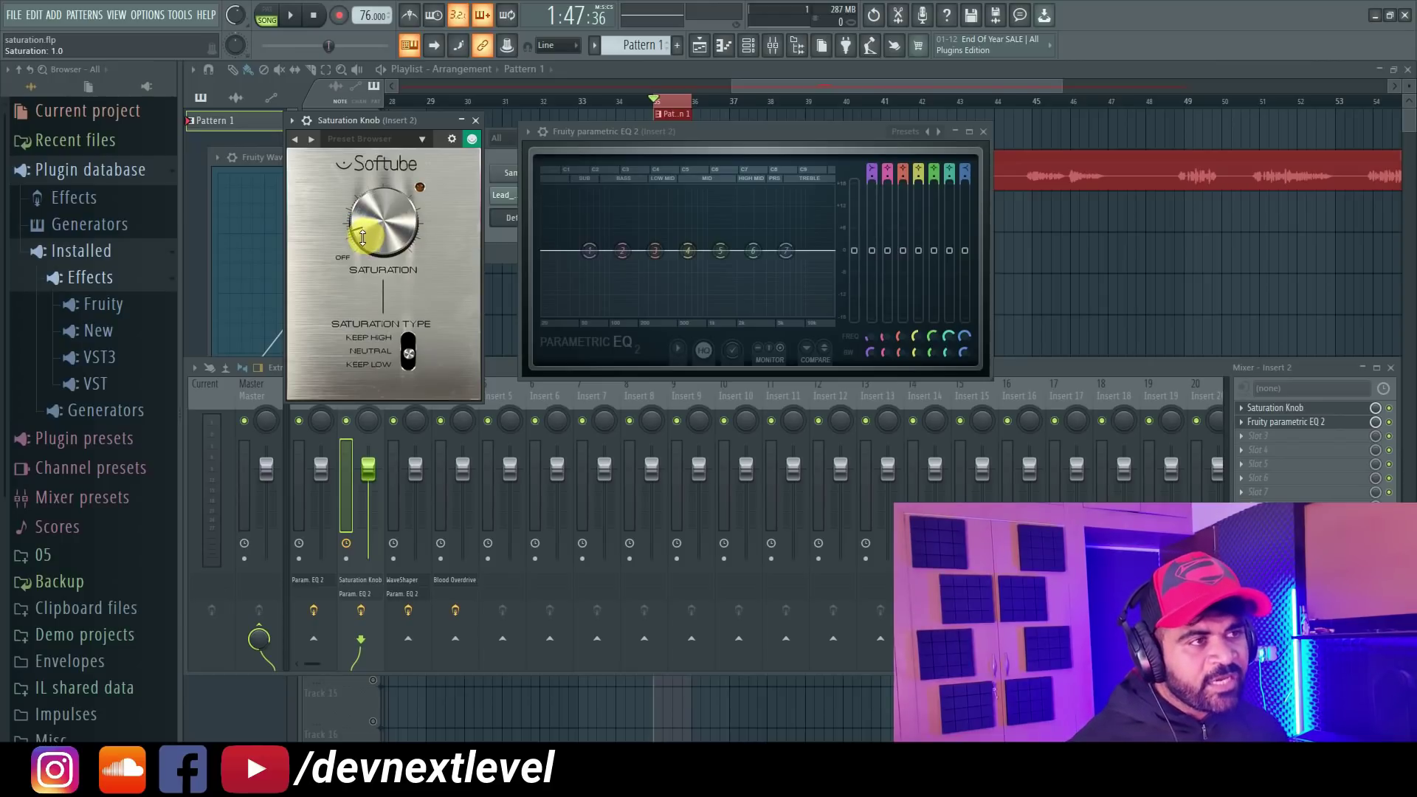
{"action": "left_click_drag", "start_coordinate": [362, 238], "coordinate": [366, 244]}
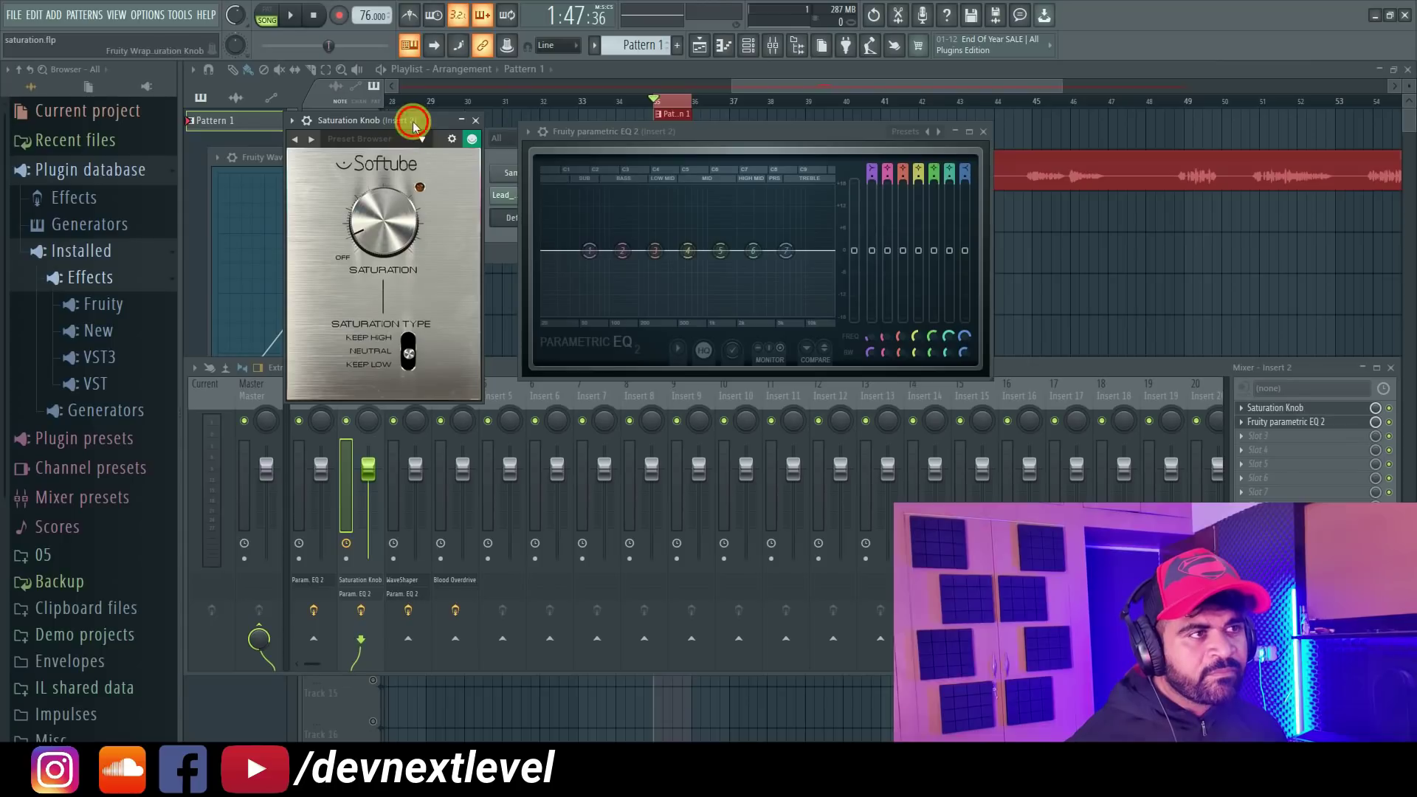
- Play the sine note while varying saturation from about 1.4, and examine the added harmonics in Insert 2's EQ
{"action": "key", "text": "space"}
{"action": "left_click_drag", "start_coordinate": [367, 223], "coordinate": [367, 228]}
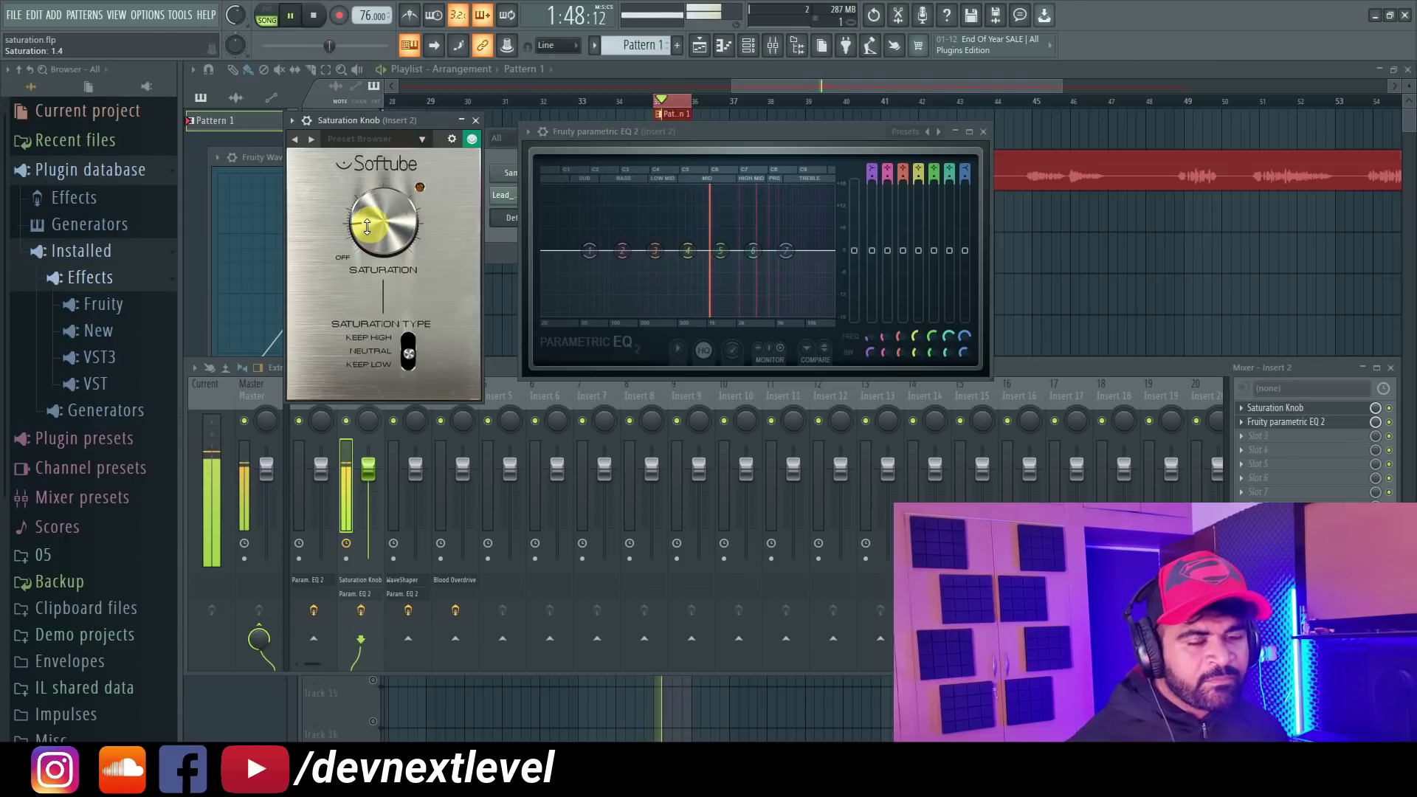
{"action": "left_click_drag", "start_coordinate": [367, 226], "coordinate": [386, 106]}
{"action": "key", "text": "space"}
{"action": "left_click", "coordinate": [611, 133]}
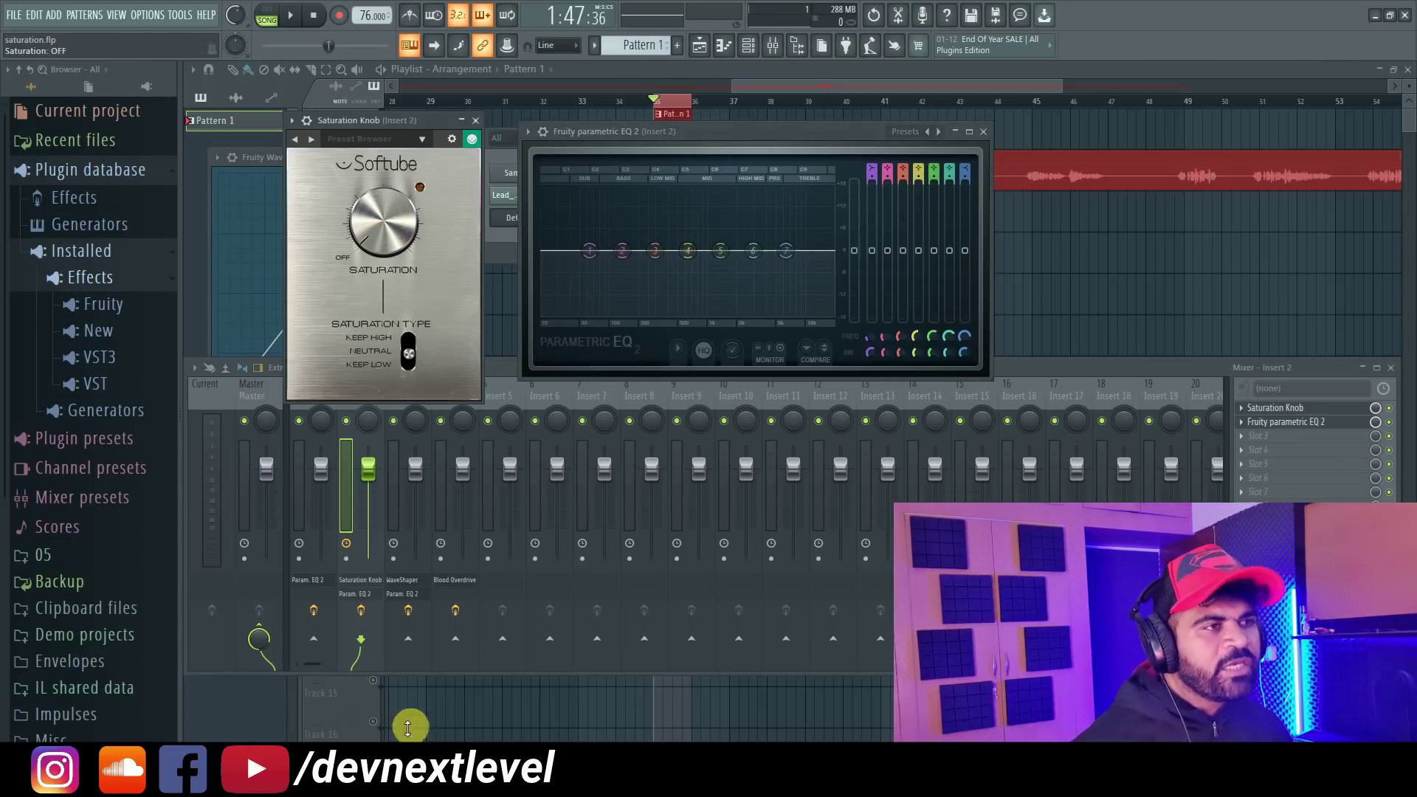
- Close the open plugin windows, remove the Pattern 1 clip from Track 1 and clear the bar 35 time selection
{"action": "left_click", "coordinate": [983, 132]}
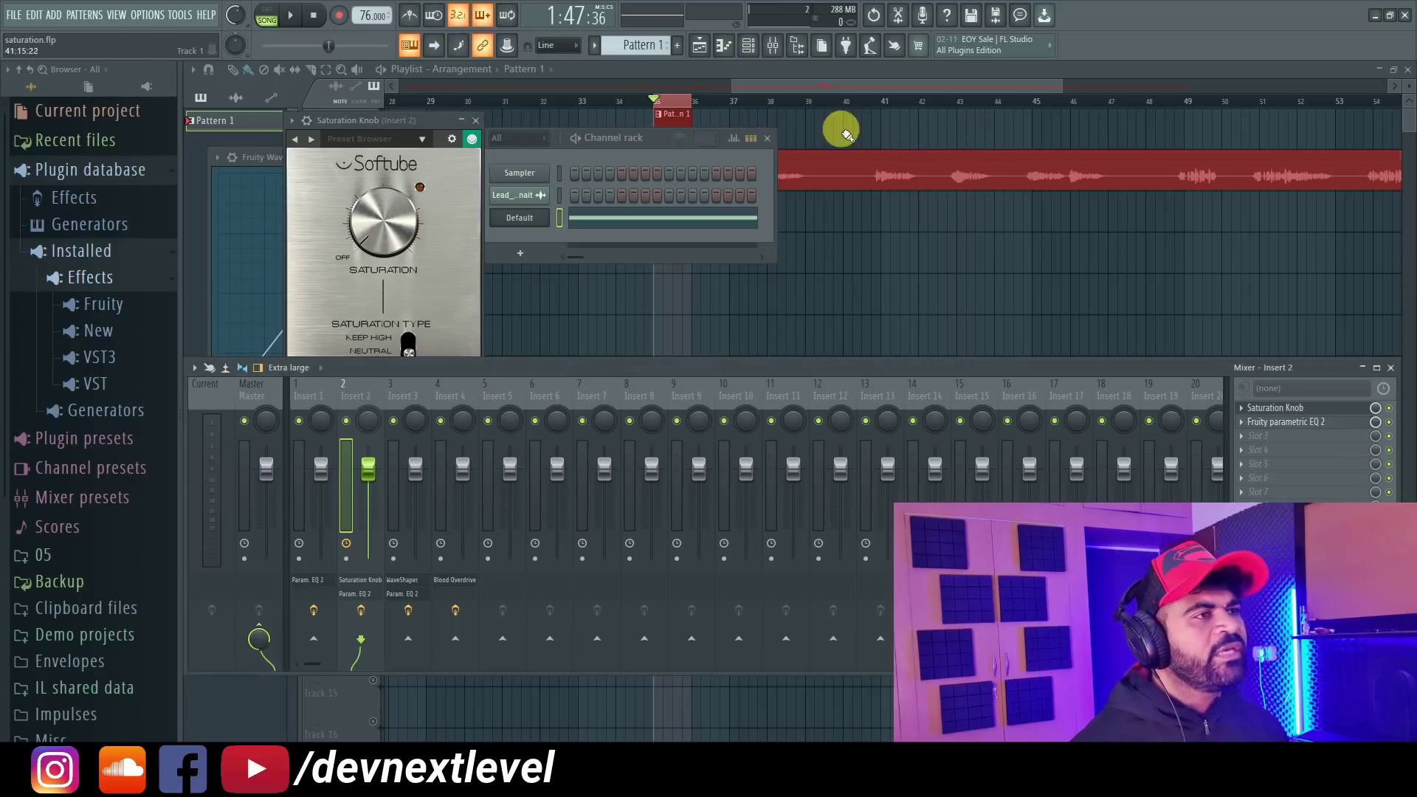
{"action": "key", "text": "F12"}
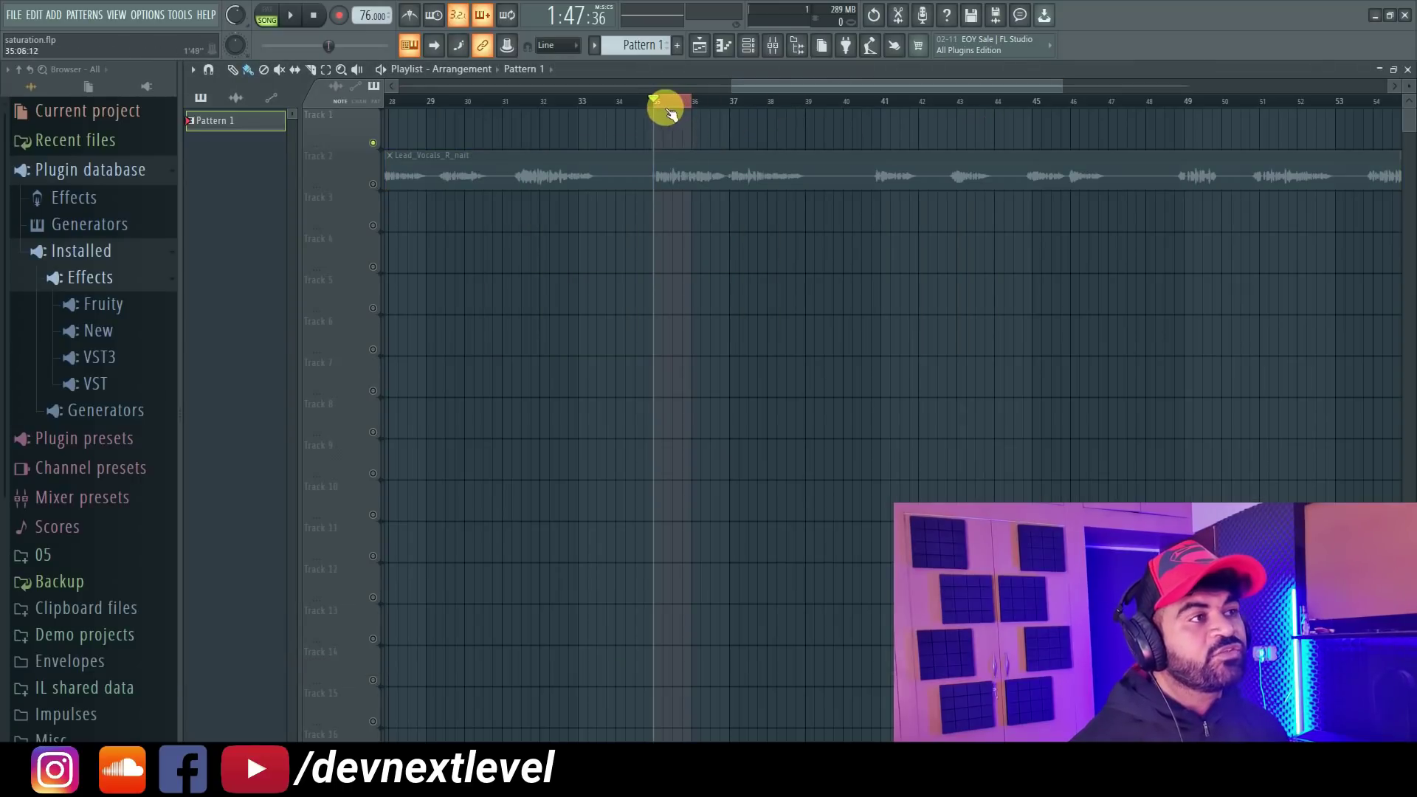
{"action": "left_click", "coordinate": [657, 103]}
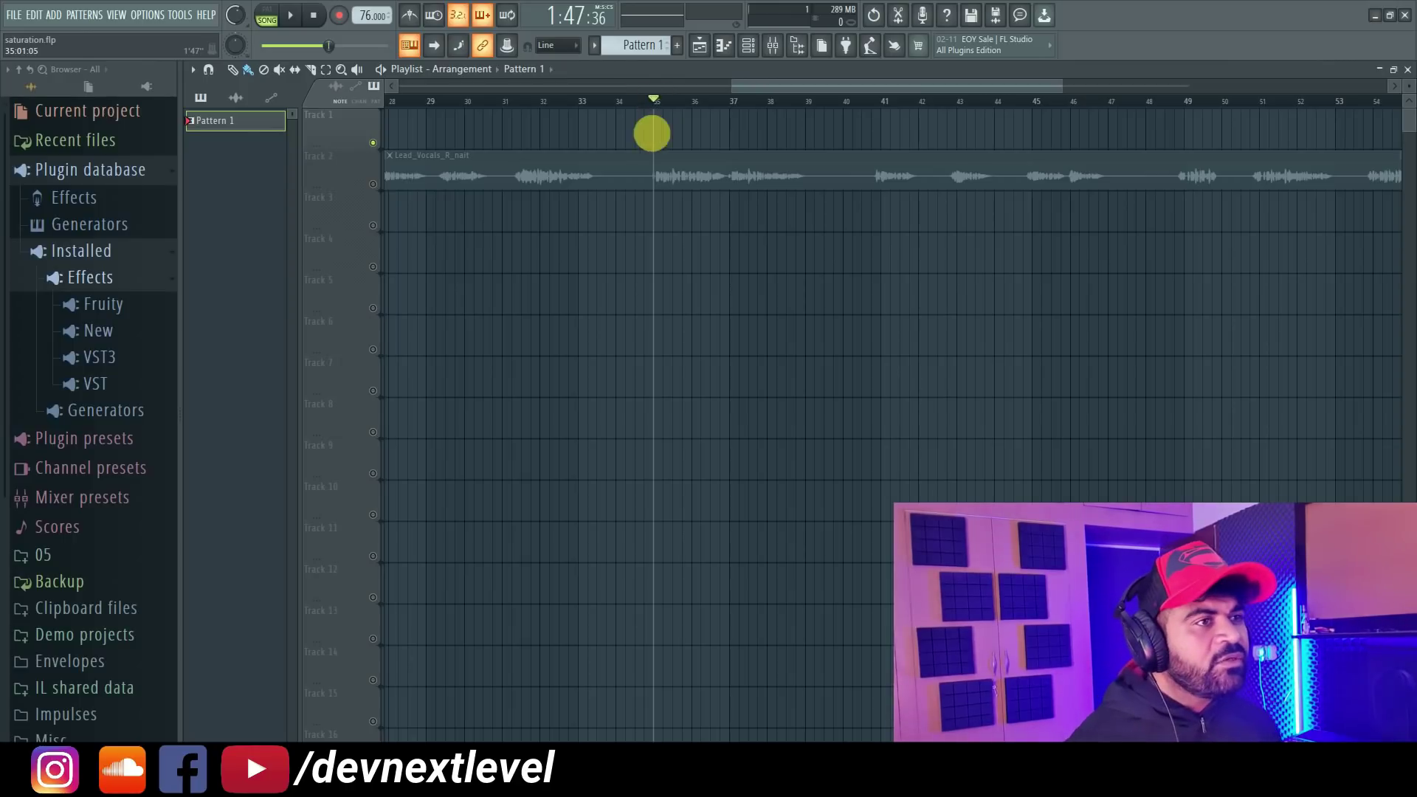
- Solo Track 2 and play the lead vocal from bar 35
{"action": "left_click", "coordinate": [373, 184]}
{"action": "key", "text": "space"}
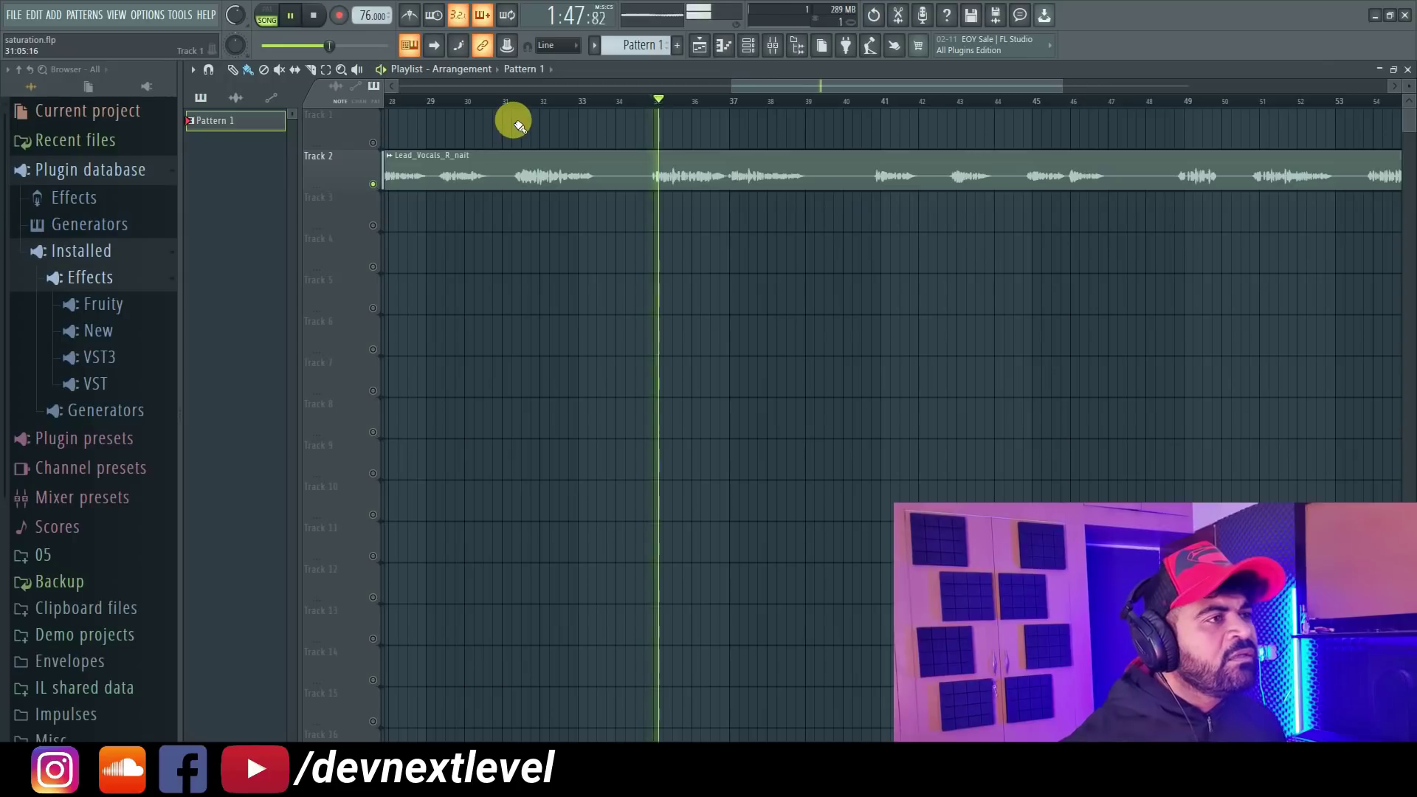
{"action": "key", "text": "space"}
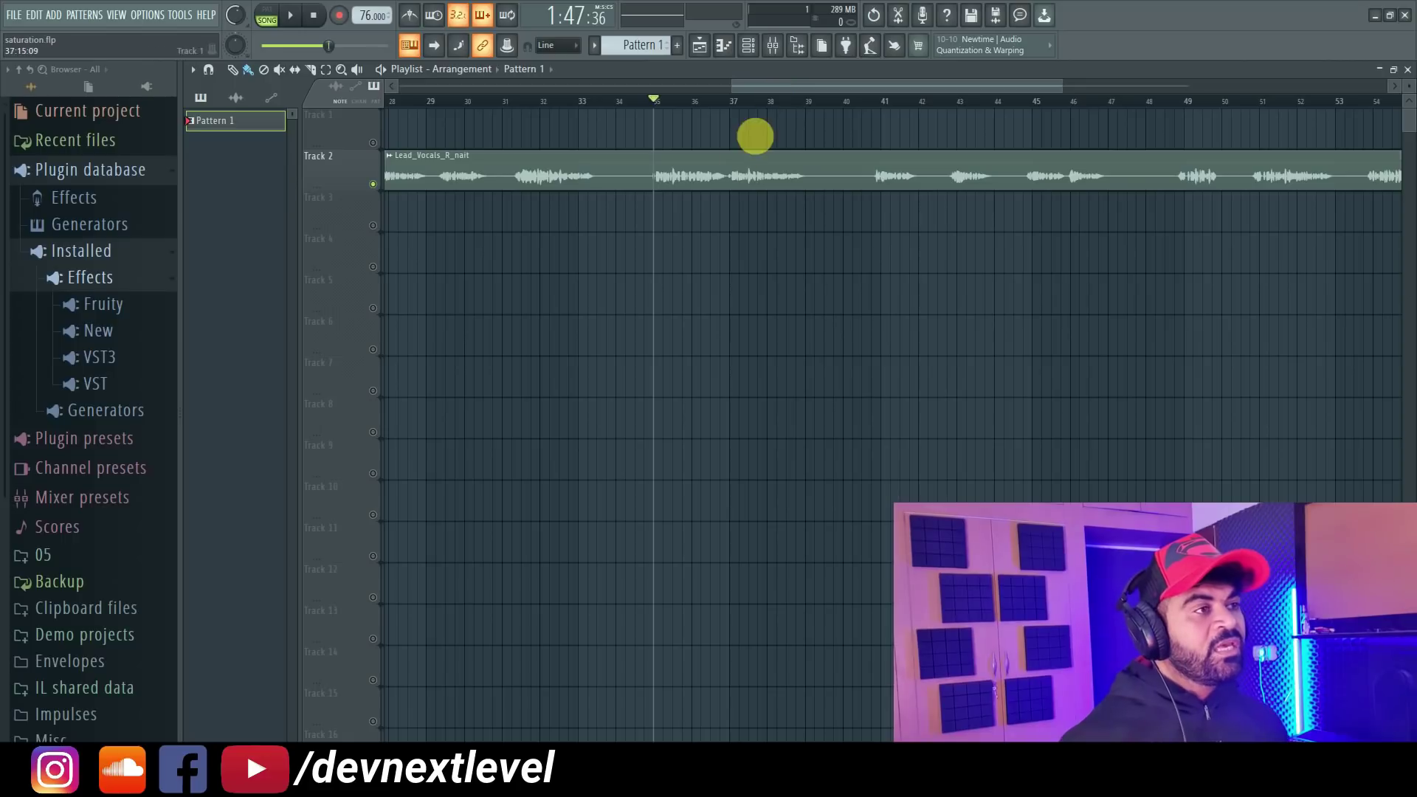
- Open the Lead_Vocals_R_nait clip's channel settings and route it to mixer Insert 2
{"action": "double_click", "coordinate": [734, 180]}
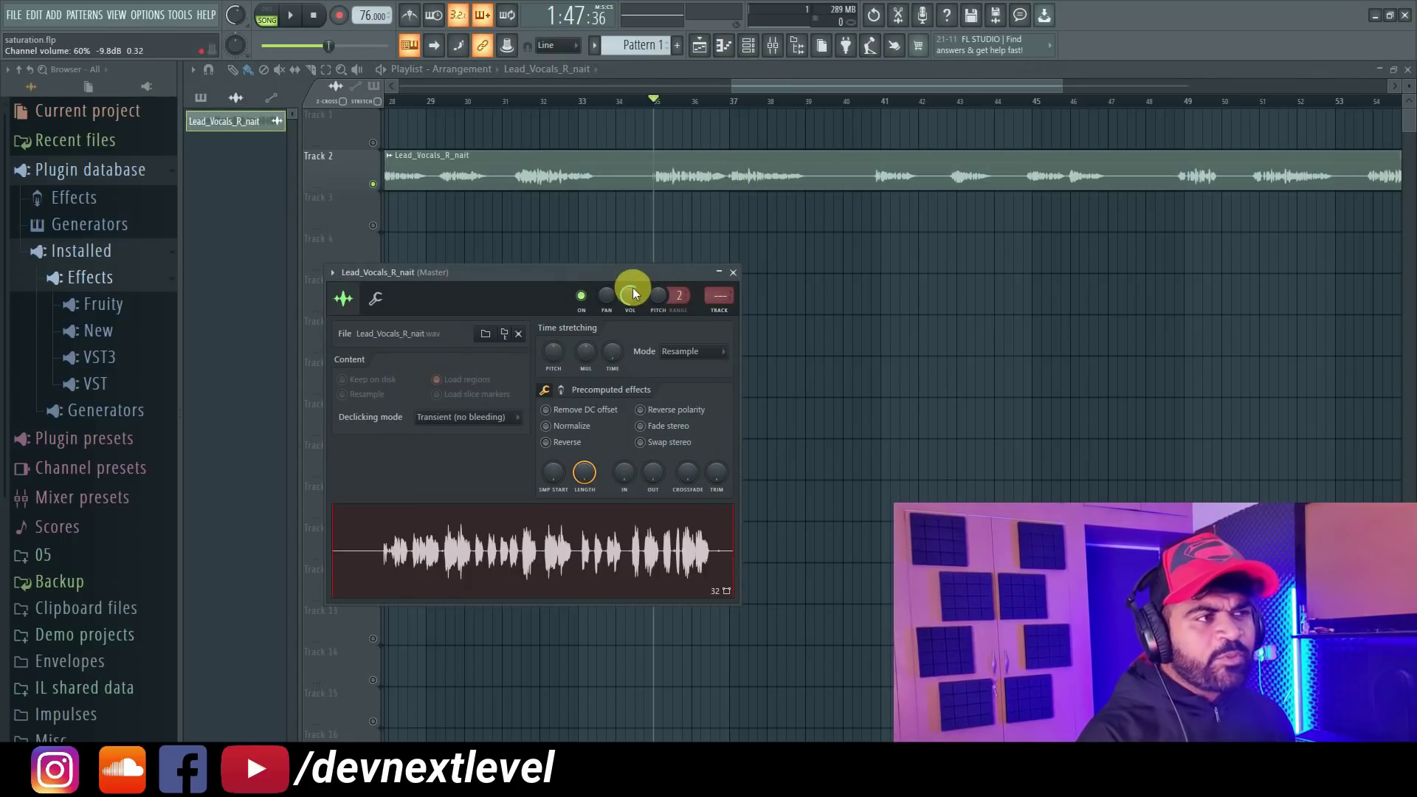
{"action": "left_click", "coordinate": [783, 87]}
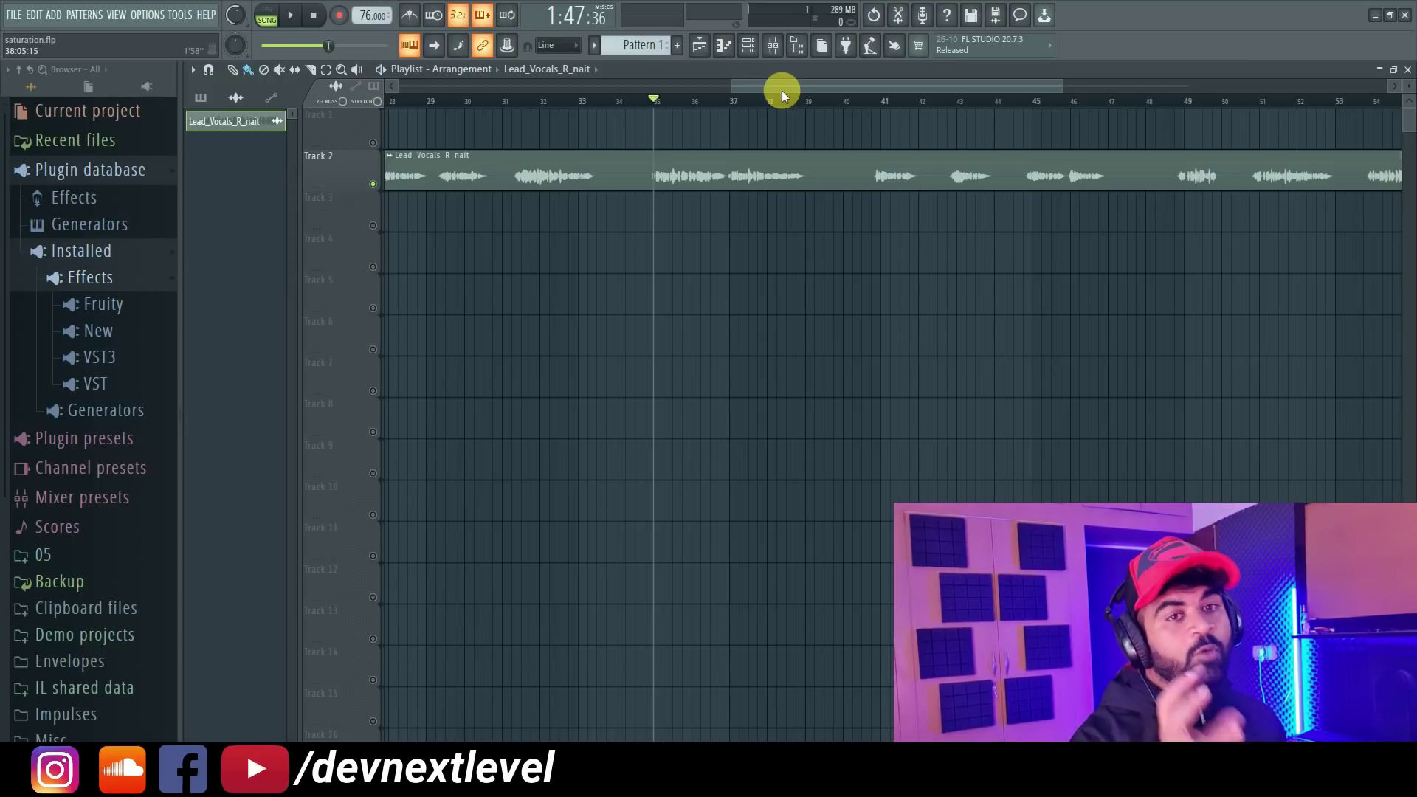
{"action": "double_click", "coordinate": [757, 159]}
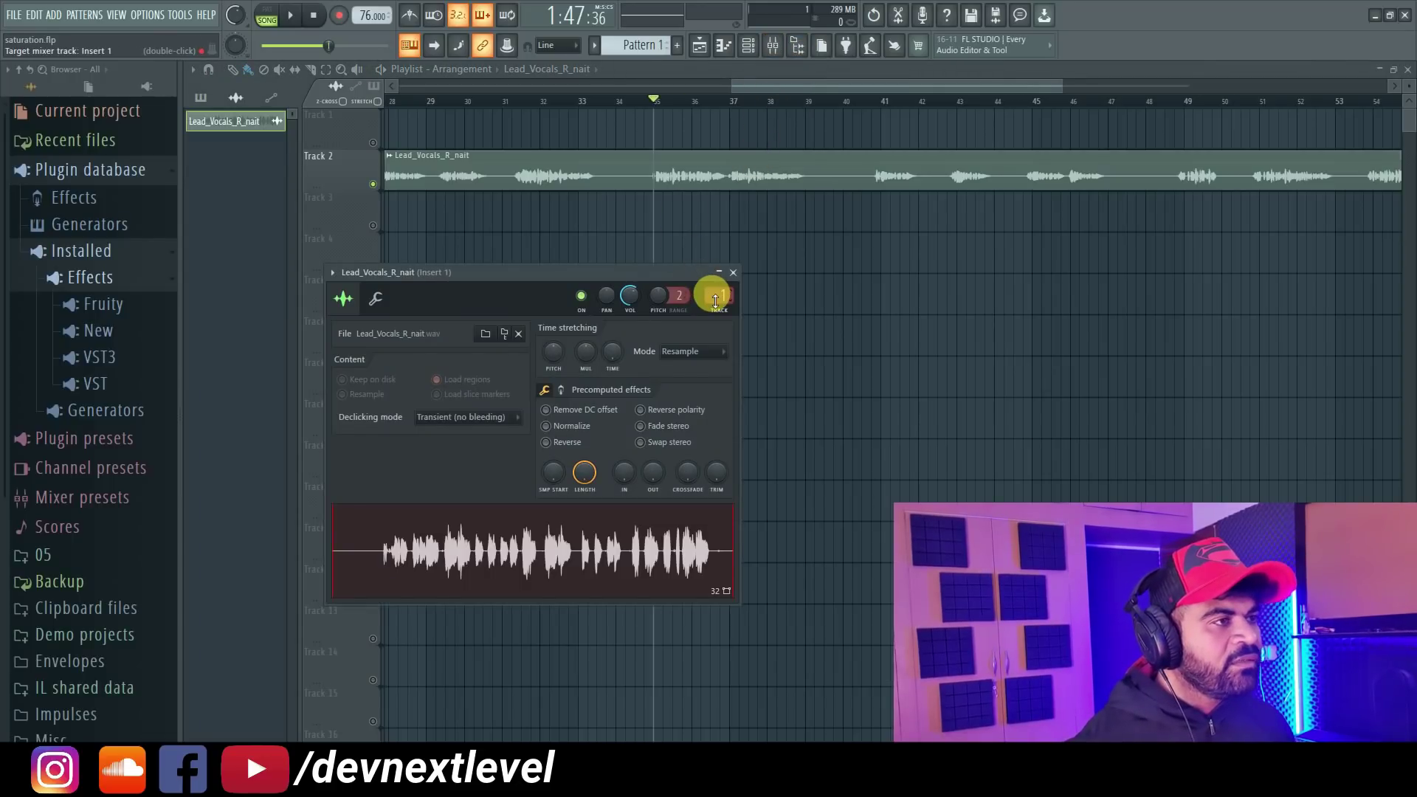
- Open Insert 2's Saturation Knob with its saturation set to OFF, and open parametric EQ 2 beside it
{"action": "left_click", "coordinate": [773, 45]}
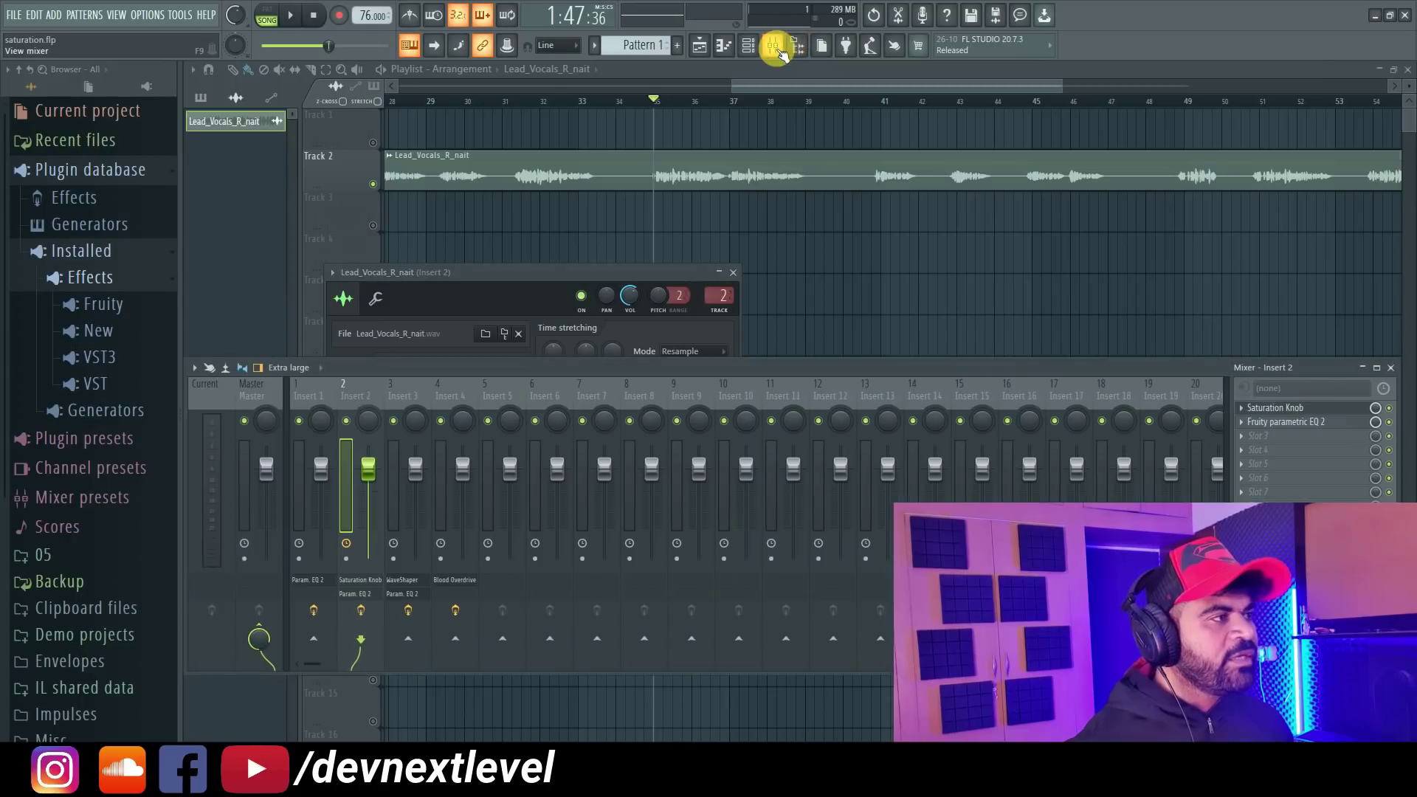
{"action": "left_click", "coordinate": [1291, 409]}
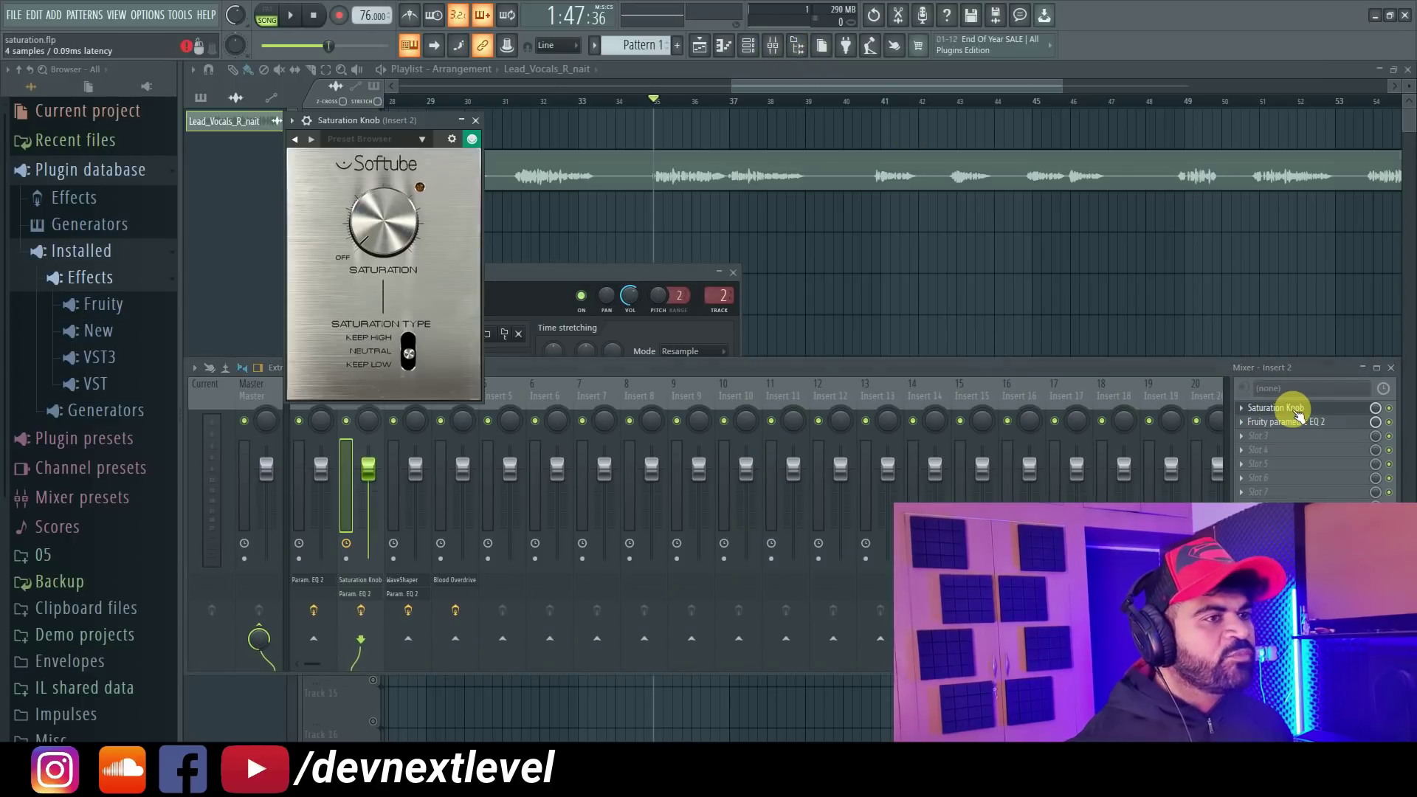
{"action": "left_click_drag", "start_coordinate": [402, 229], "coordinate": [399, 266]}
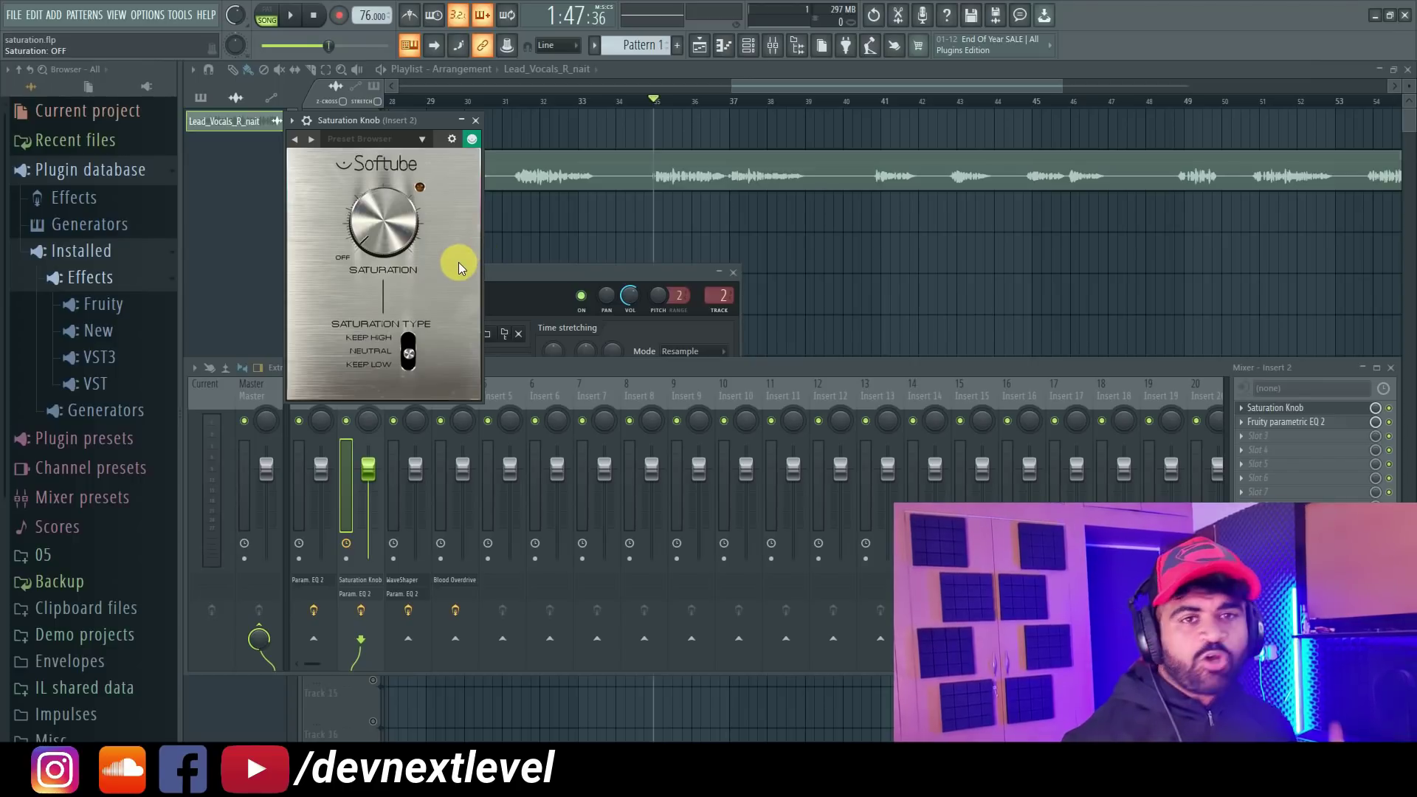
{"action": "left_click", "coordinate": [1283, 423]}
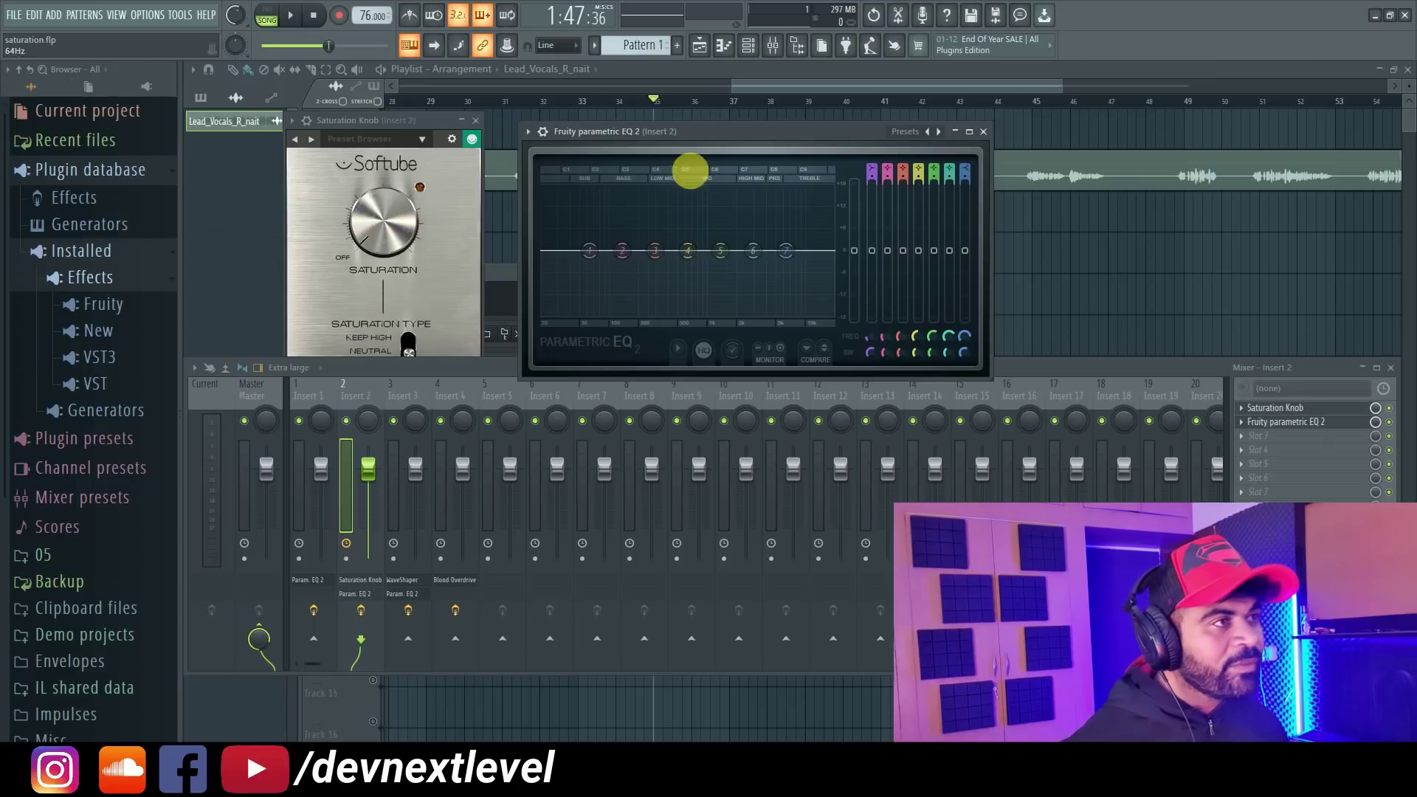
- Loop bars 37 to 39 of the lead vocal in playback and reopen Insert 2's parametric EQ 2 and Saturation Knob
{"action": "left_click", "coordinate": [773, 82]}
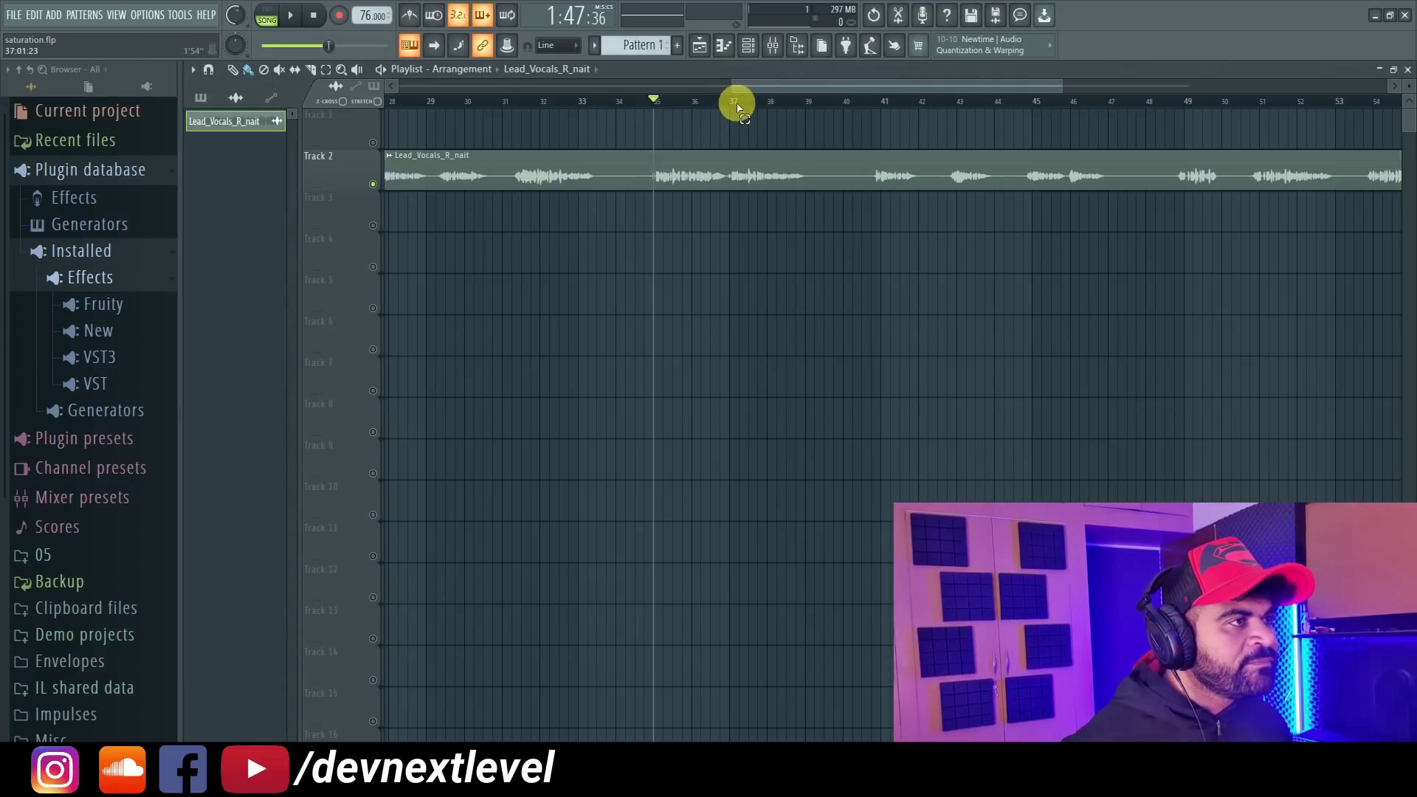
{"action": "left_click_drag", "start_coordinate": [734, 101], "coordinate": [805, 101]}
{"action": "key", "text": "space"}
{"action": "left_click", "coordinate": [773, 46]}
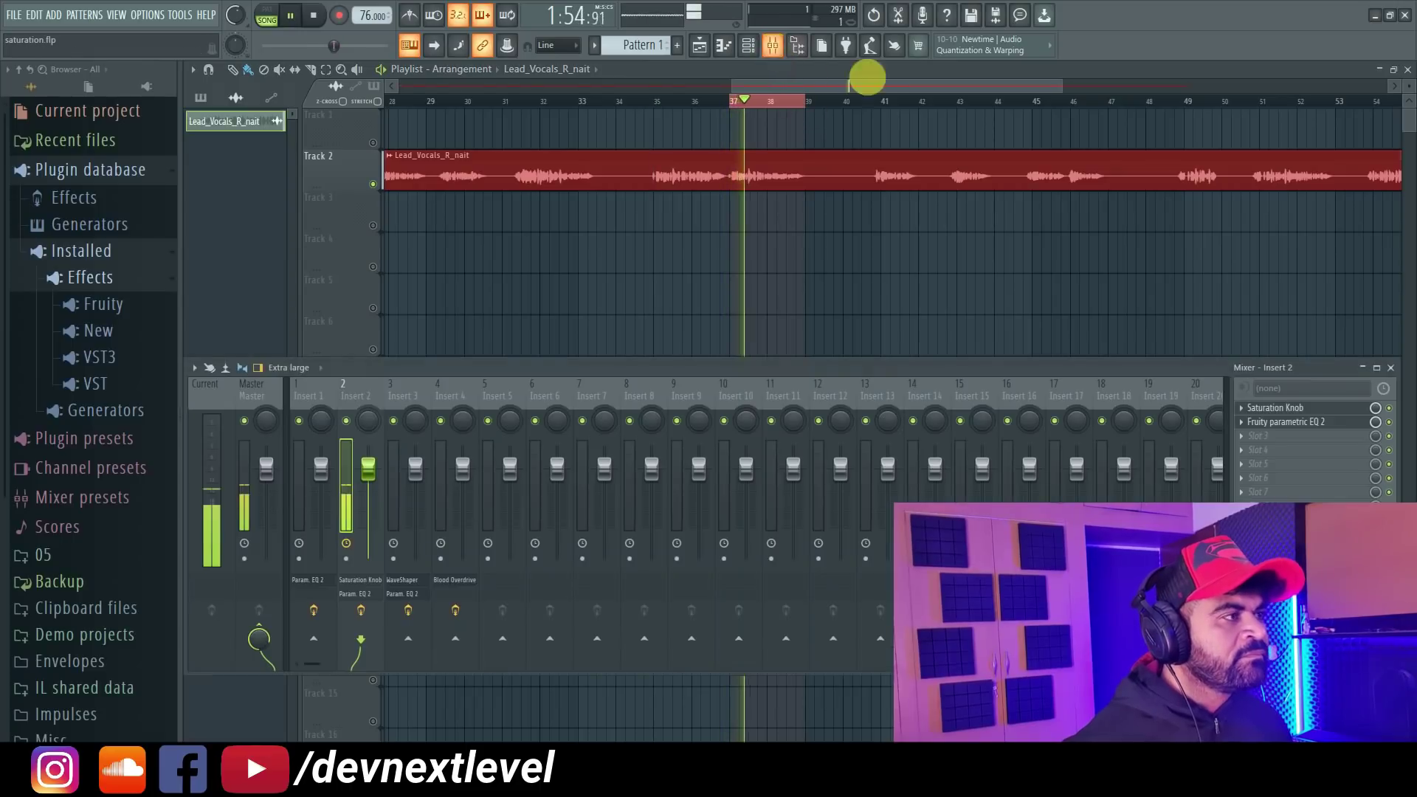
{"action": "left_click", "coordinate": [1307, 421]}
{"action": "left_click", "coordinate": [1285, 408]}
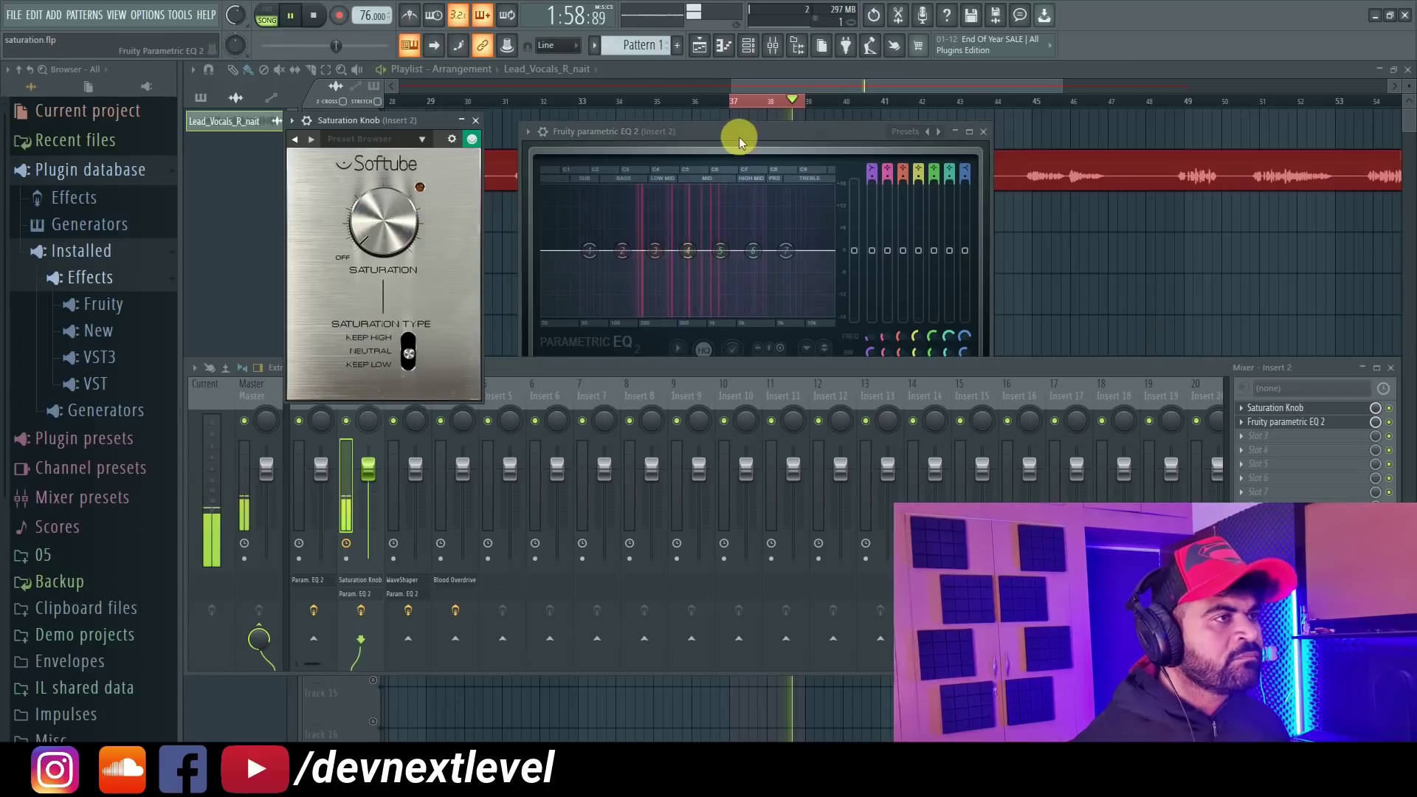
- Raise the Saturation Knob's saturation slightly above 2 during loop playback, lower Insert 2's fader to about -1.0 dB, and stop playback
{"action": "left_click_drag", "start_coordinate": [375, 242], "coordinate": [365, 206]}
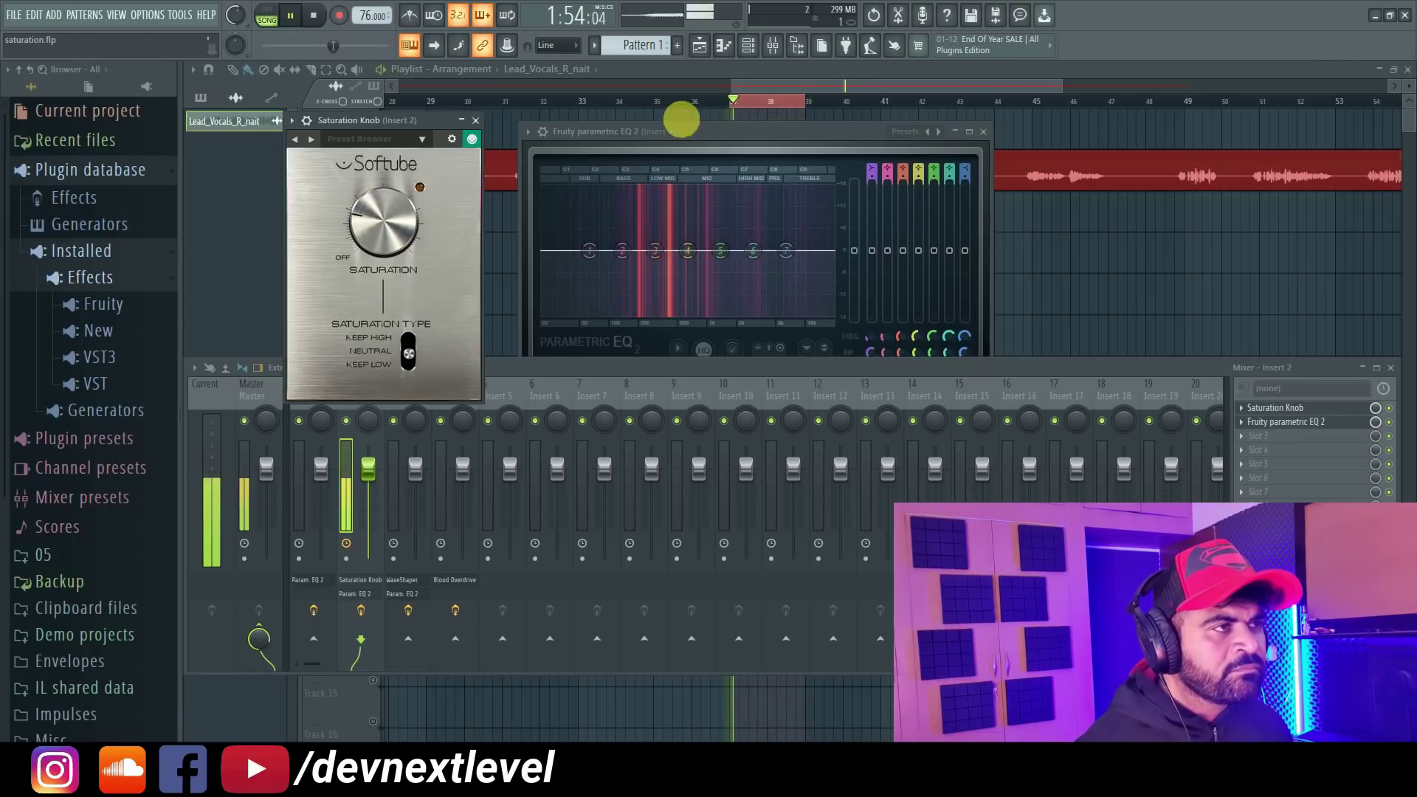
{"action": "left_click_drag", "start_coordinate": [721, 127], "coordinate": [728, 129]}
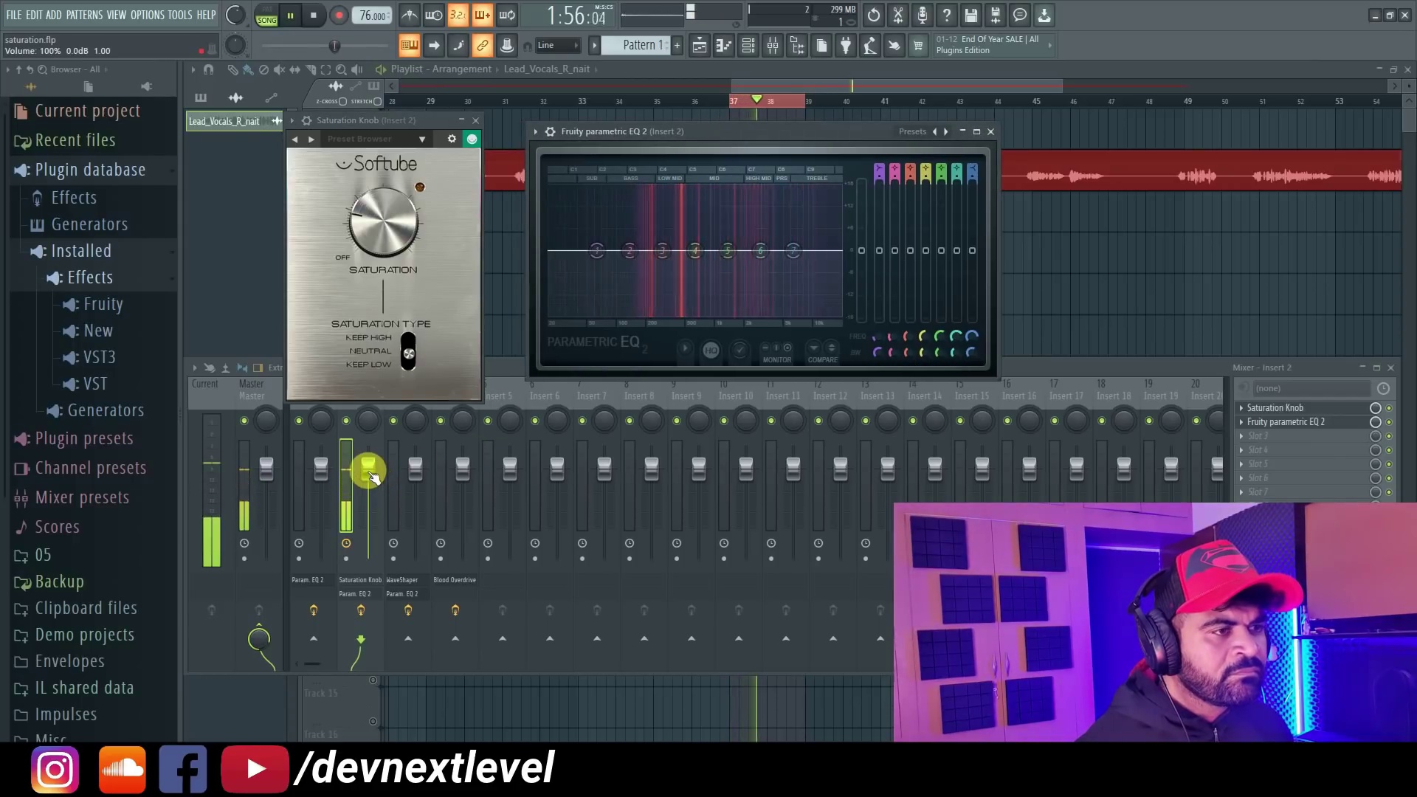
{"action": "left_click", "coordinate": [368, 468]}
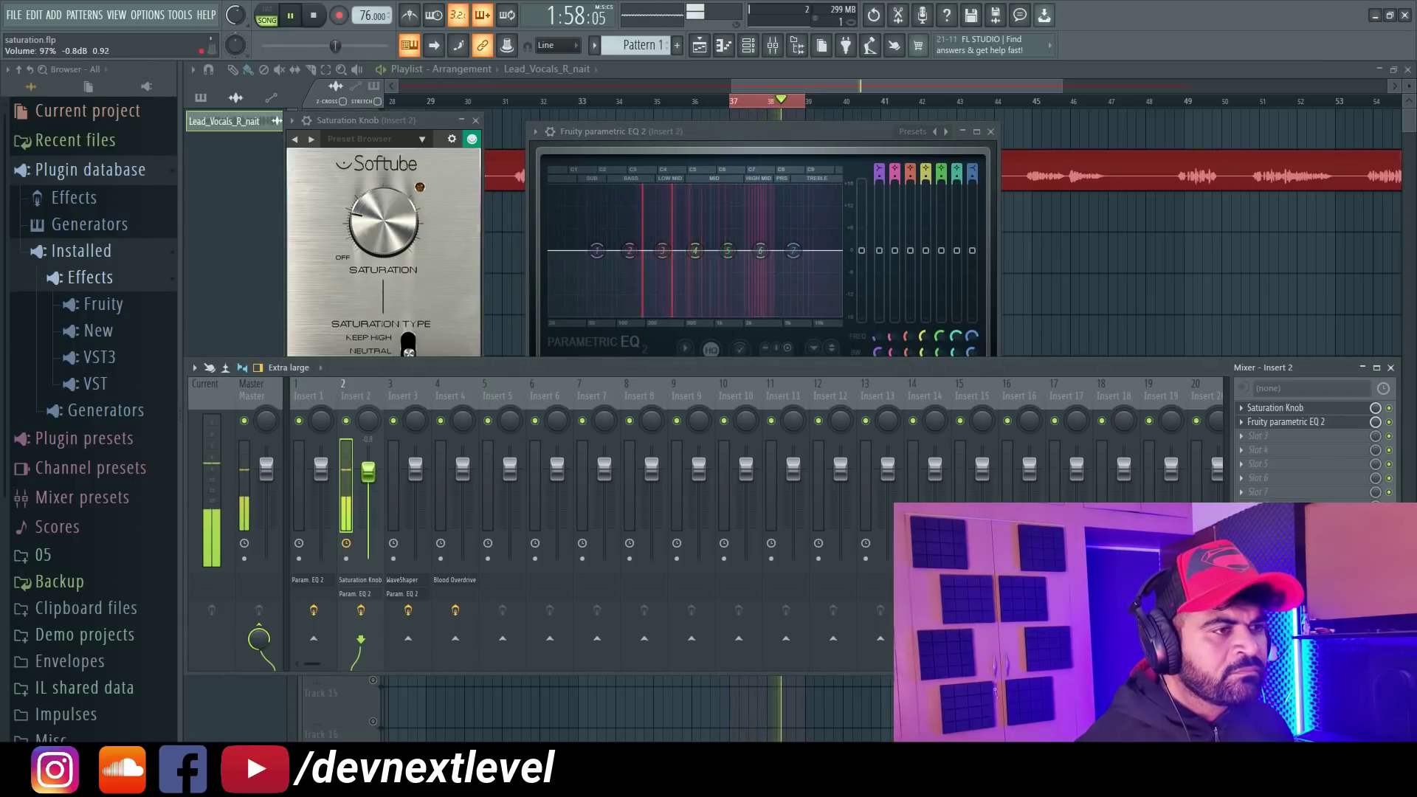
{"action": "left_click", "coordinate": [372, 215]}
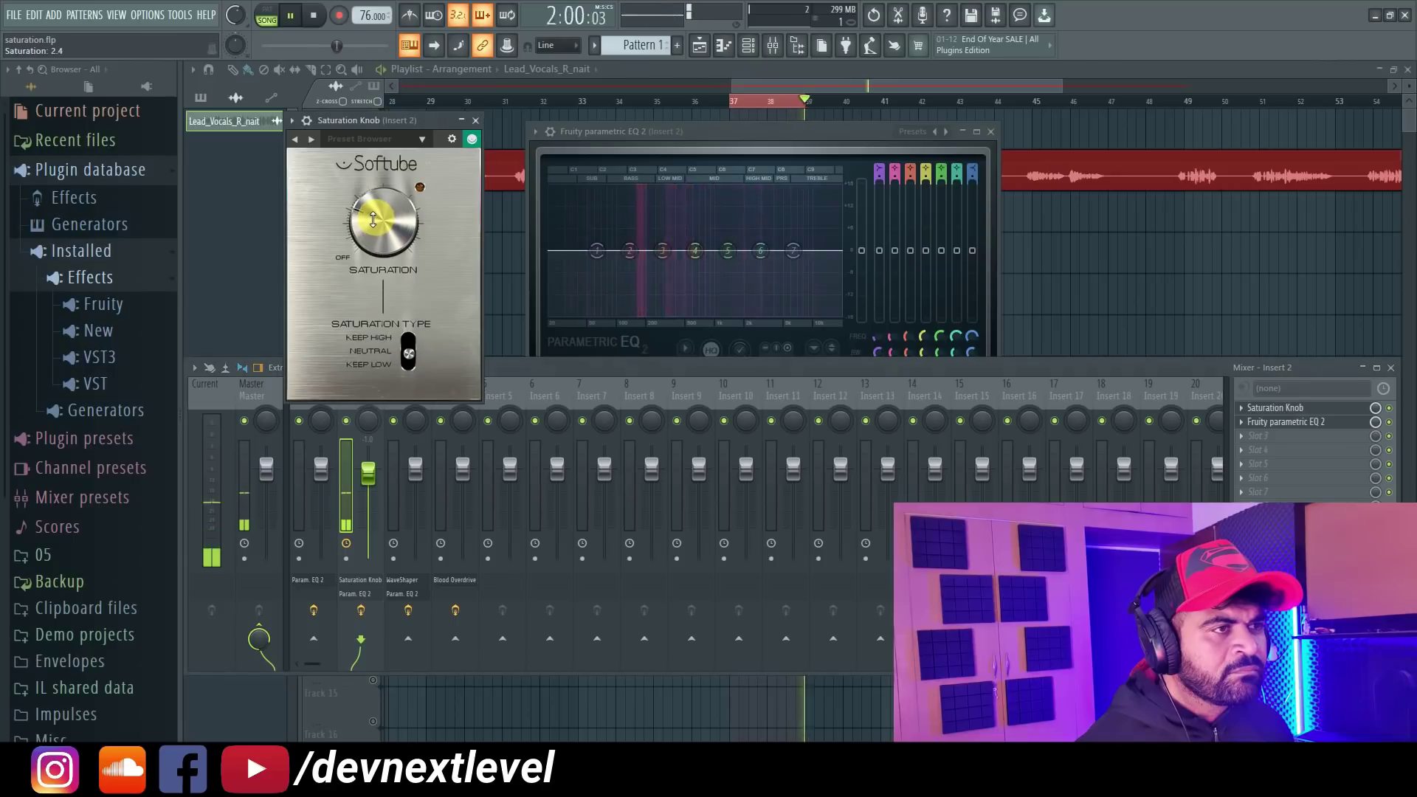
{"action": "left_click_drag", "start_coordinate": [372, 216], "coordinate": [367, 213]}
{"action": "left_click", "coordinate": [627, 133]}
{"action": "key", "text": "space"}
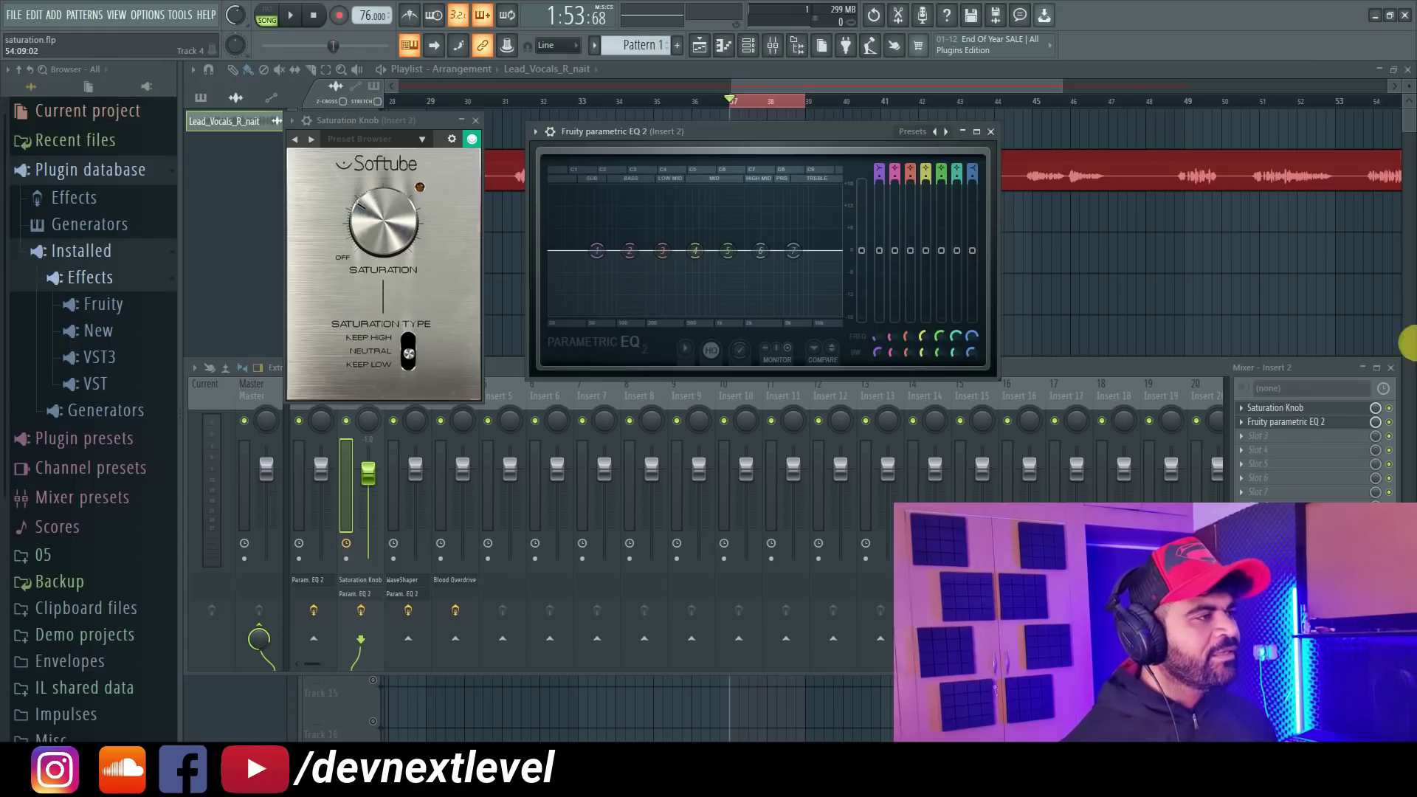
- Compare the looped vocal with Insert 2's Saturation Knob switched off and on twice, leaving the effect enabled
{"action": "left_click", "coordinate": [1391, 412]}
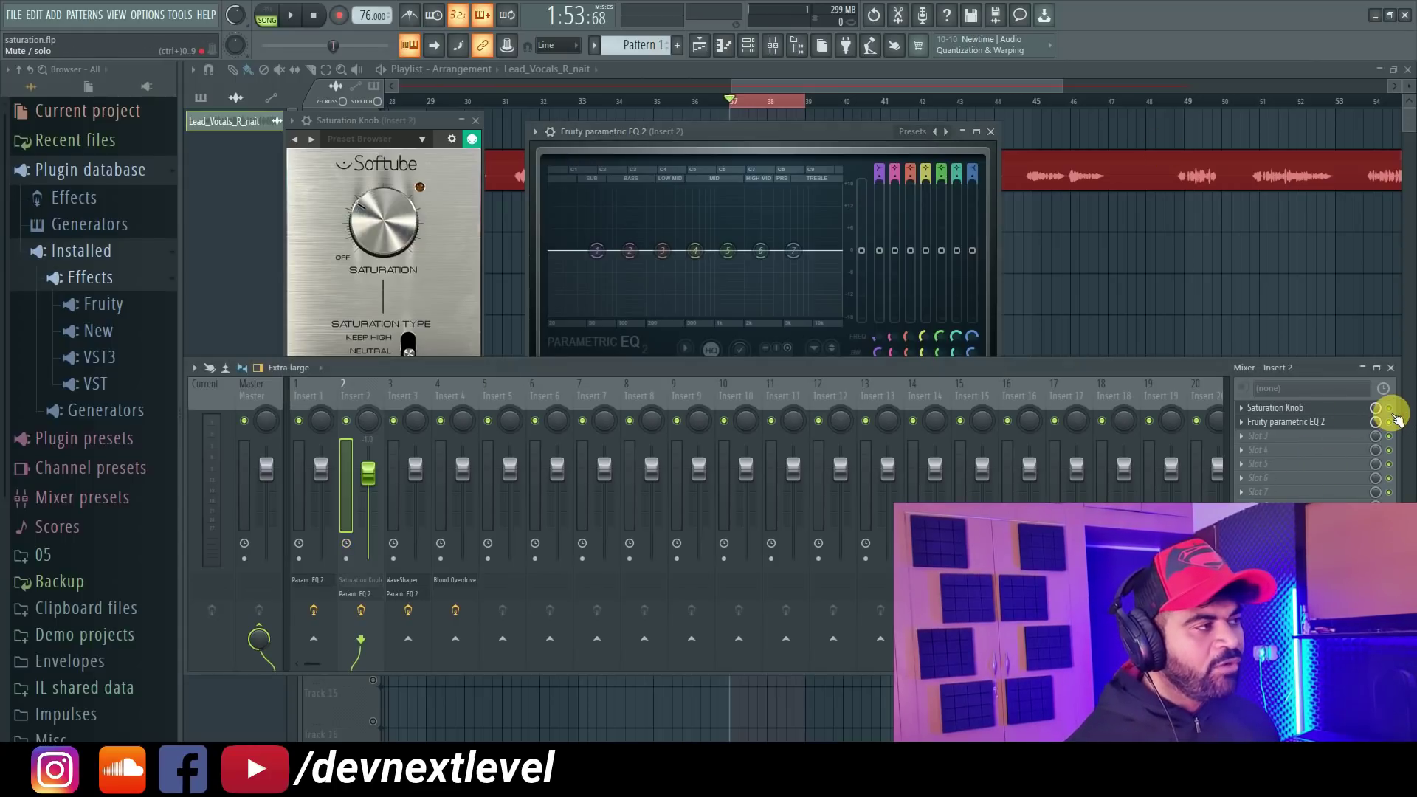
{"action": "key", "text": "space"}
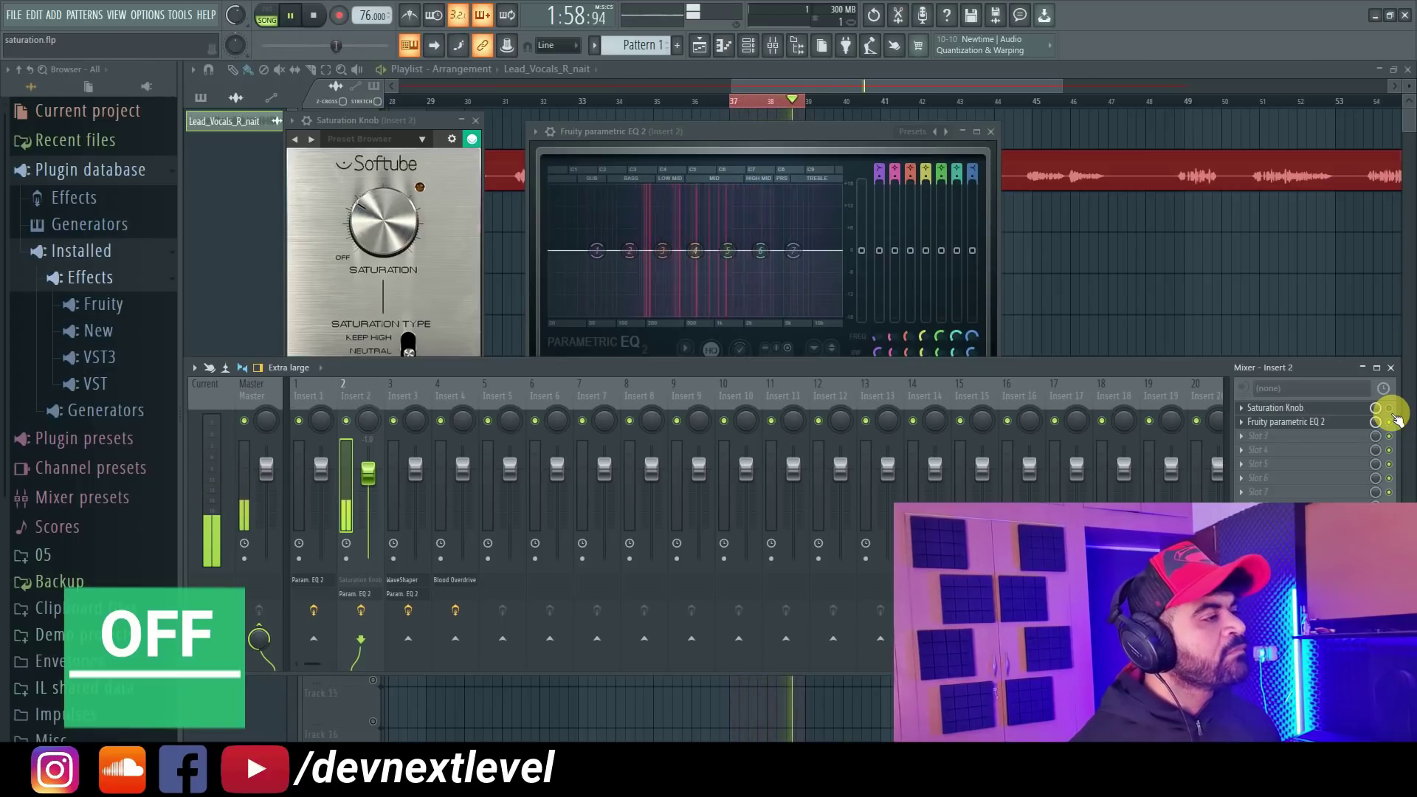
{"action": "left_click", "coordinate": [1391, 411]}
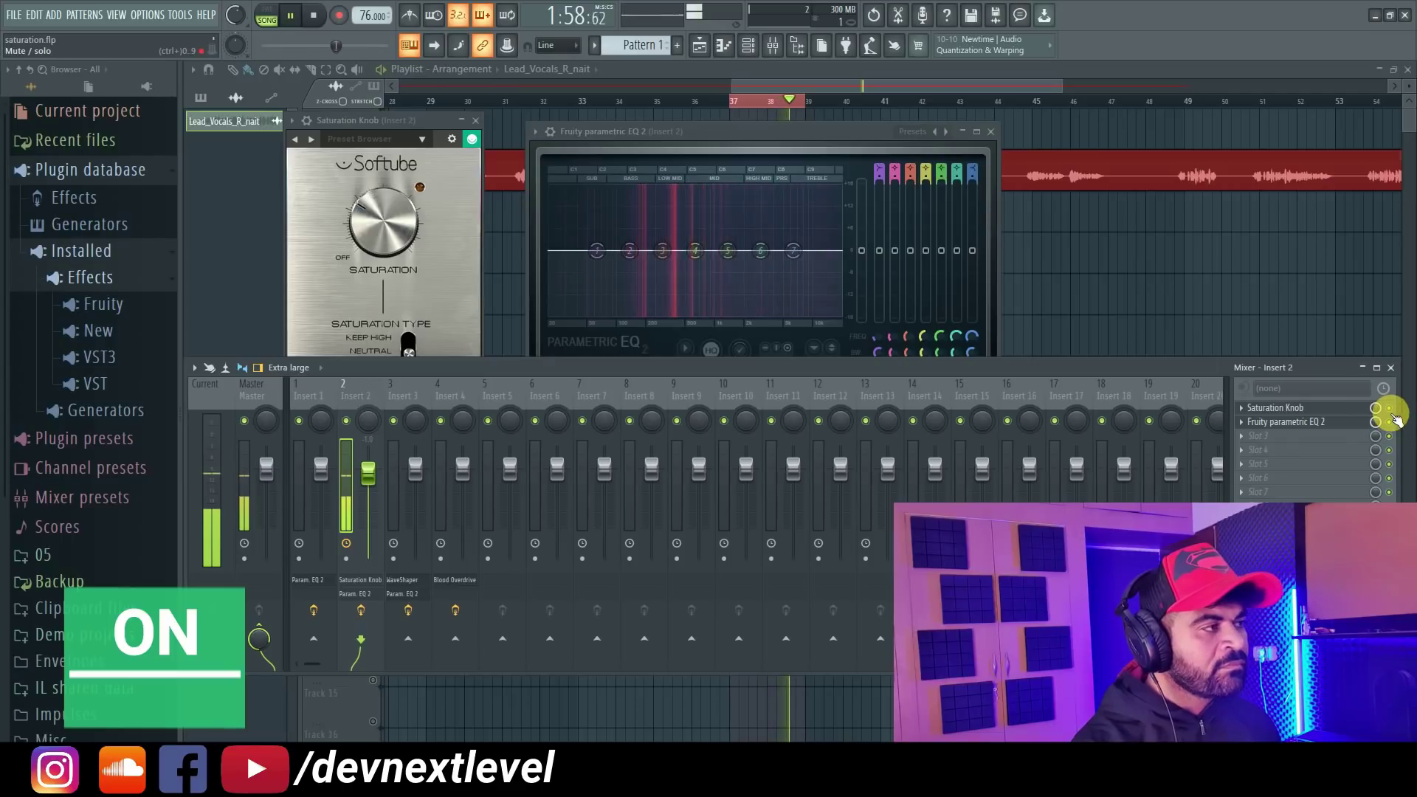
{"action": "left_click", "coordinate": [1391, 410]}
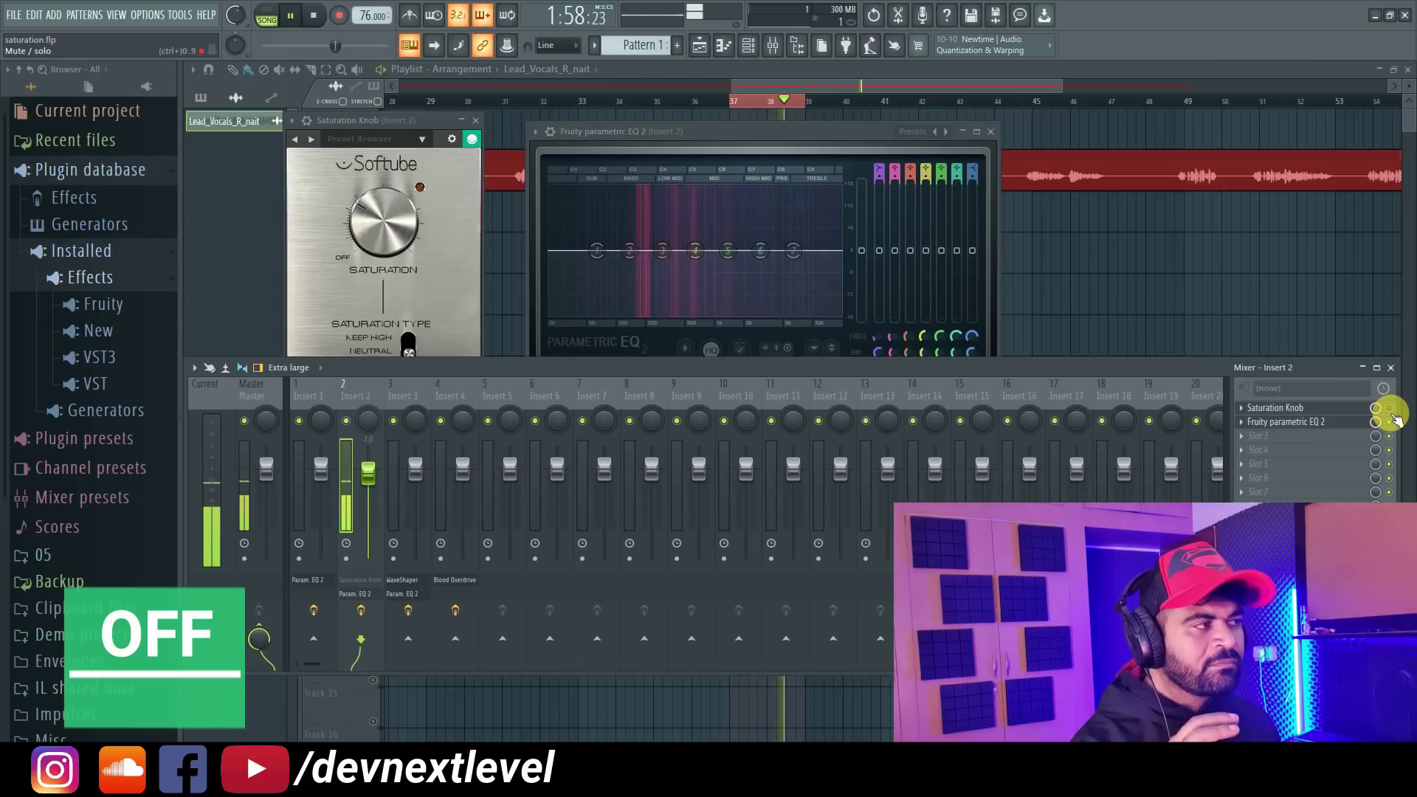
{"action": "left_click", "coordinate": [1390, 410]}
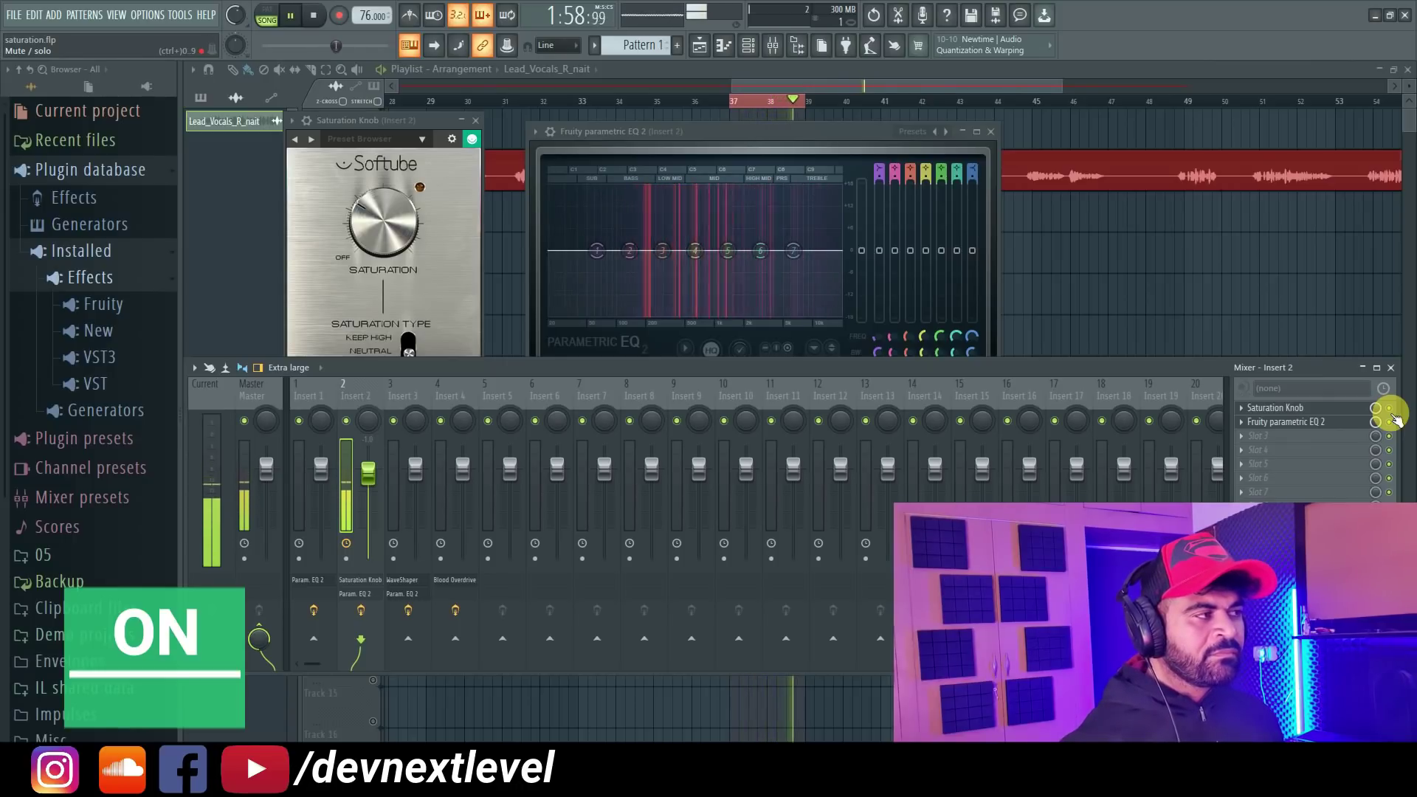
{"action": "key", "text": "space"}
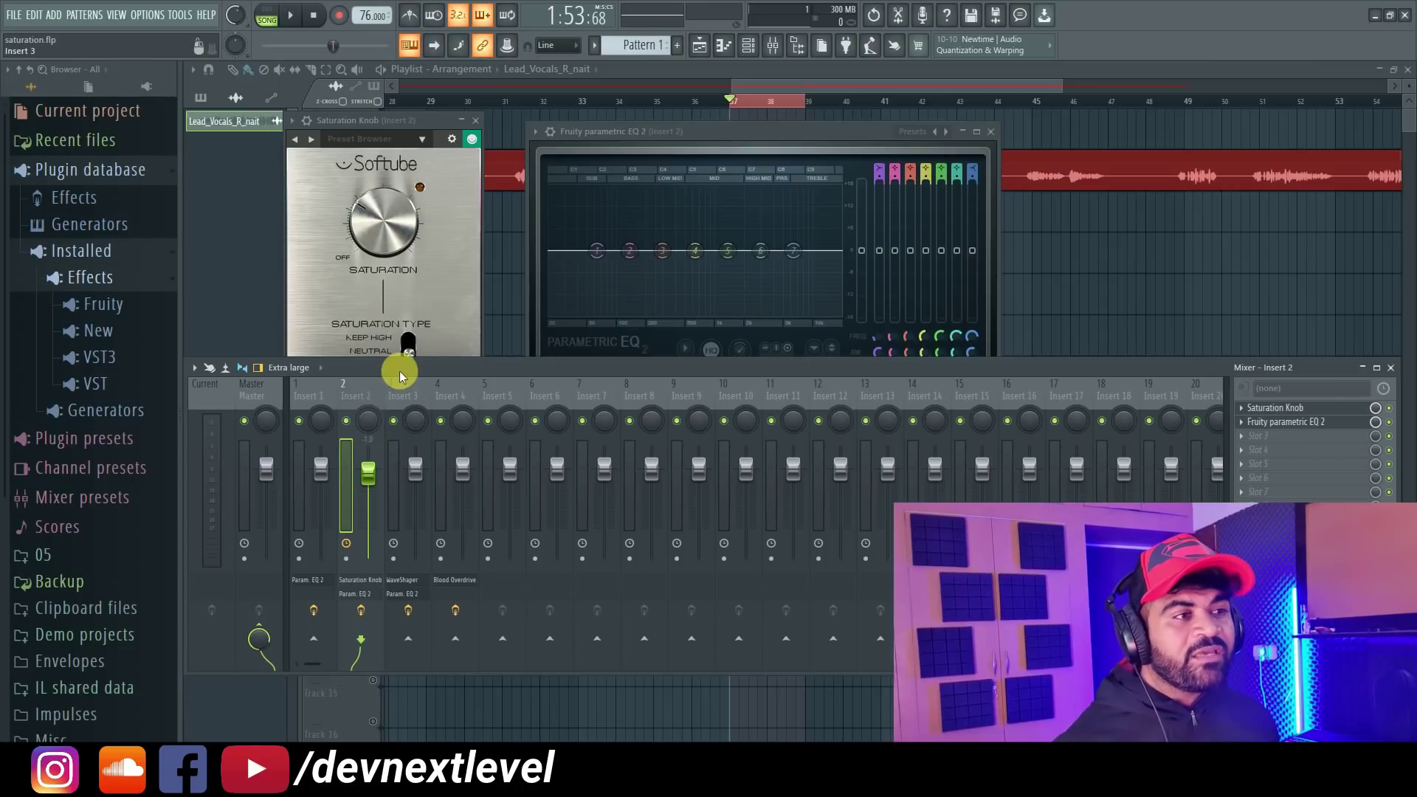
{"action": "left_click_drag", "start_coordinate": [400, 370], "coordinate": [415, 371]}
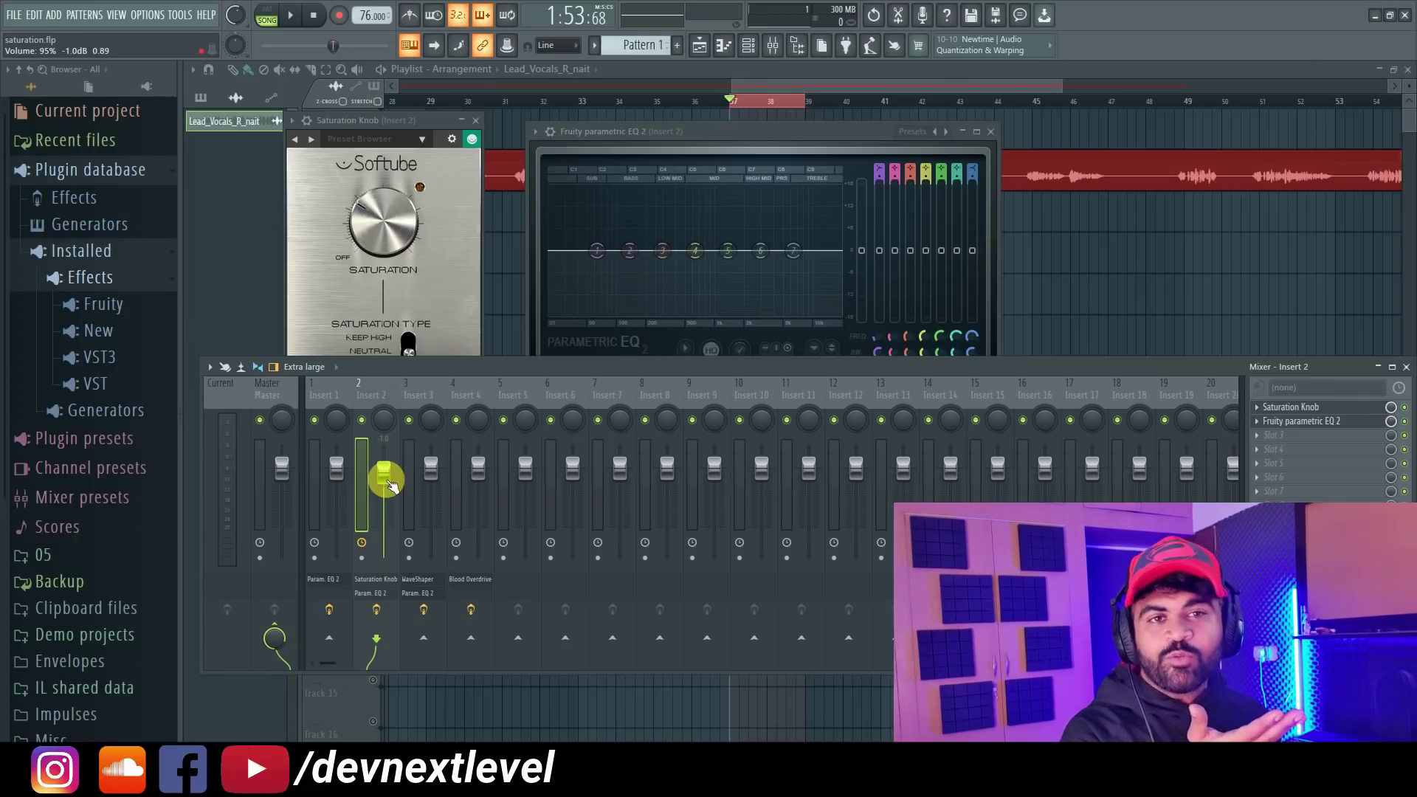
{"action": "left_click_drag", "start_coordinate": [390, 483], "coordinate": [387, 465]}
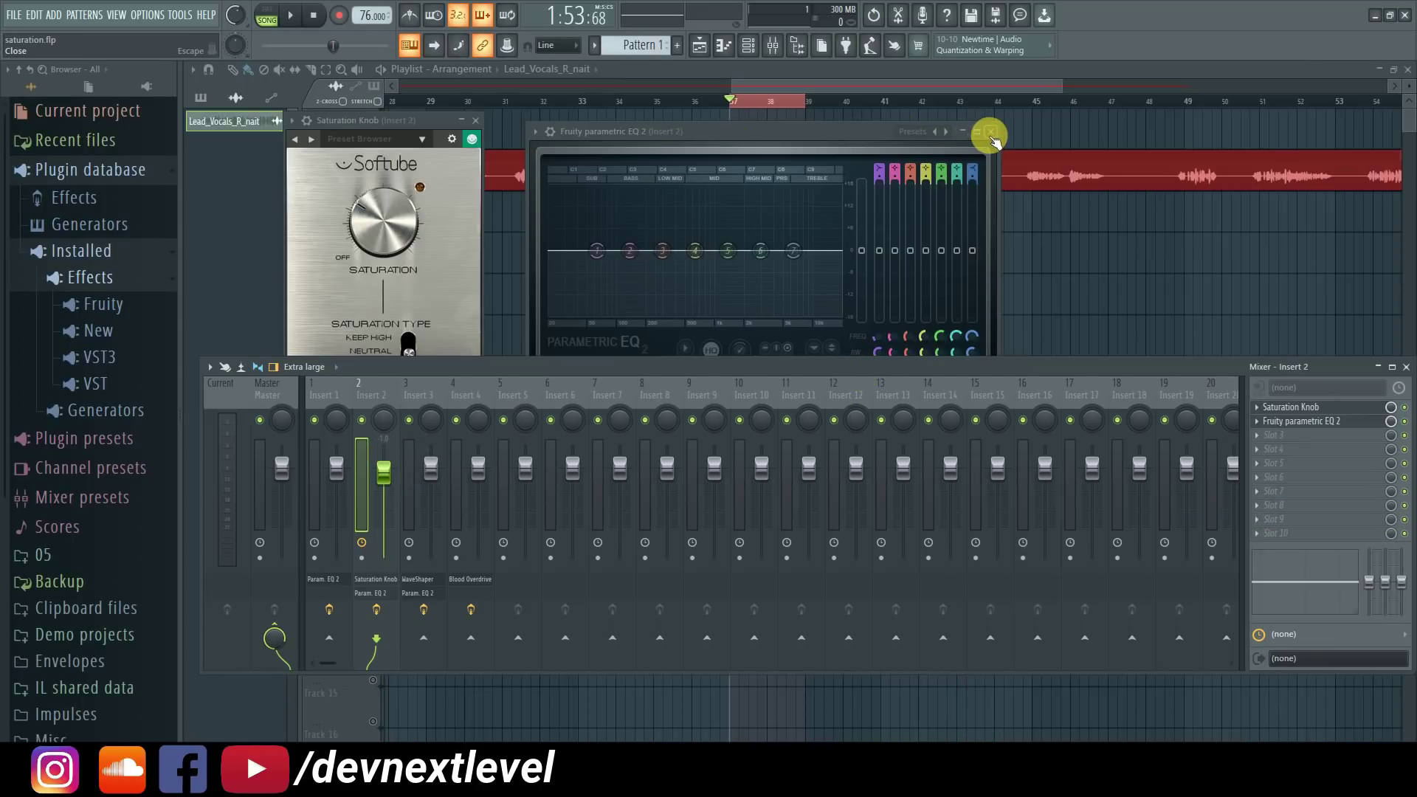
- Route the Lead_Vocals_R_nait clip to Insert 3 and open that insert's Fruity WaveShaper and parametric EQ 2
{"action": "left_click", "coordinate": [990, 132]}
{"action": "double_click", "coordinate": [753, 177]}
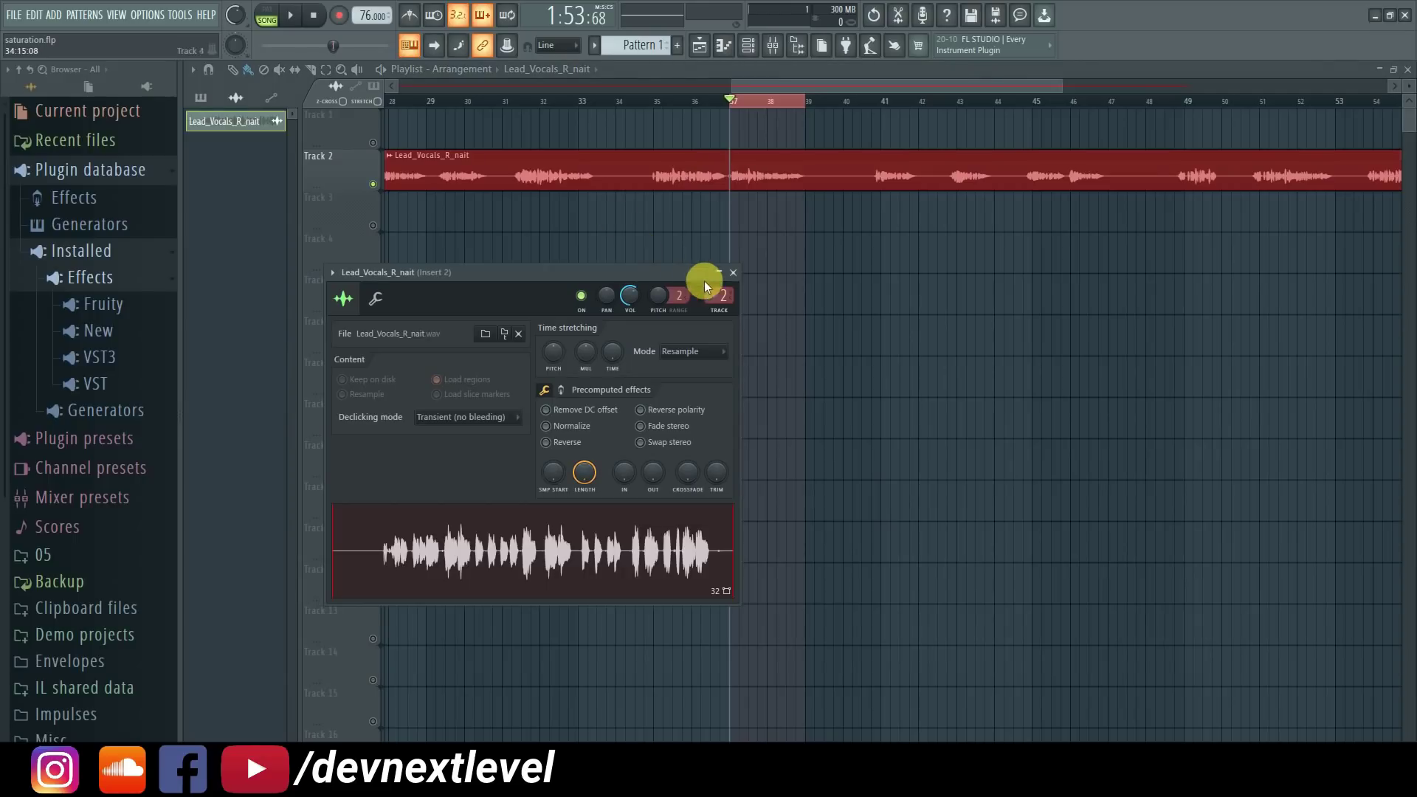
{"action": "left_click", "coordinate": [773, 45]}
{"action": "left_click", "coordinate": [1310, 408]}
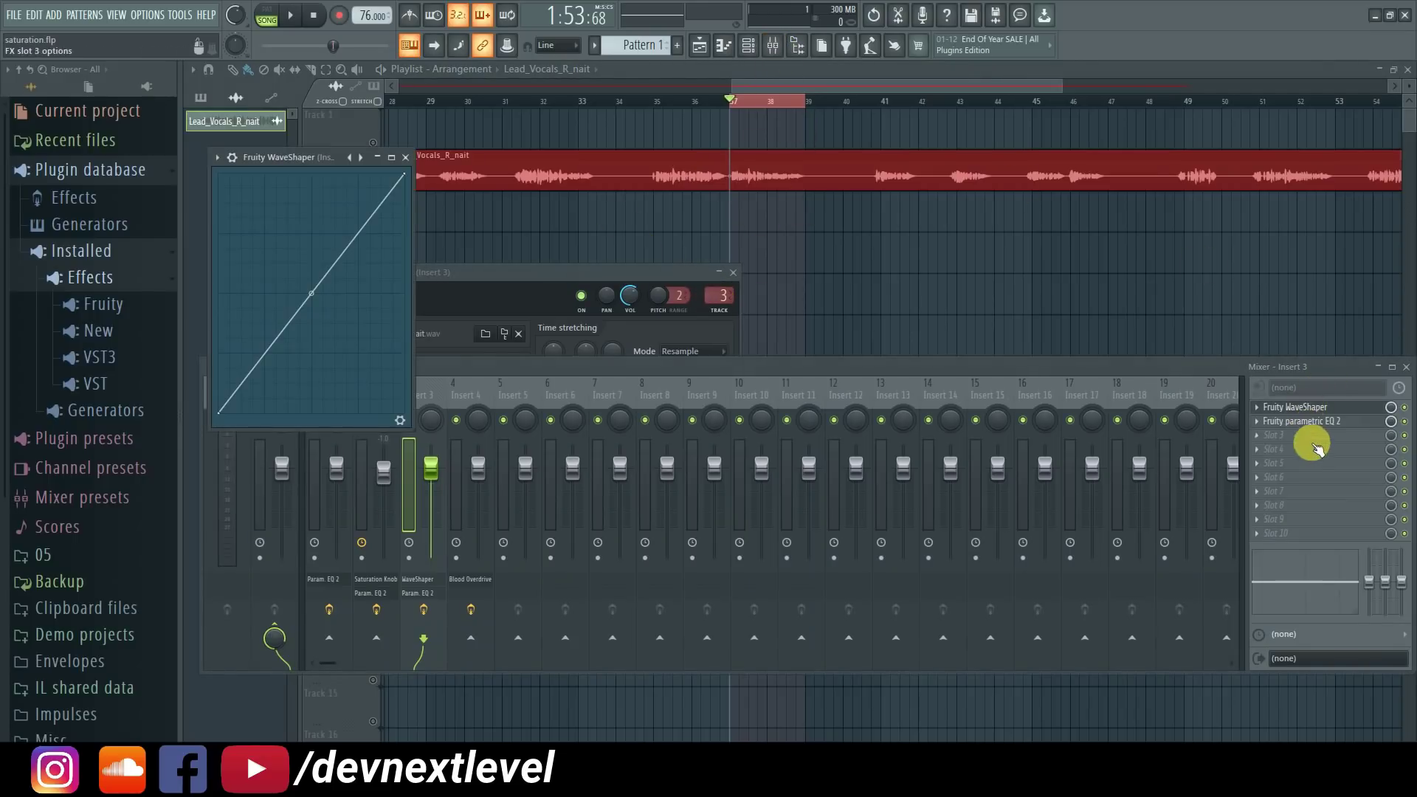
{"action": "left_click", "coordinate": [1314, 424]}
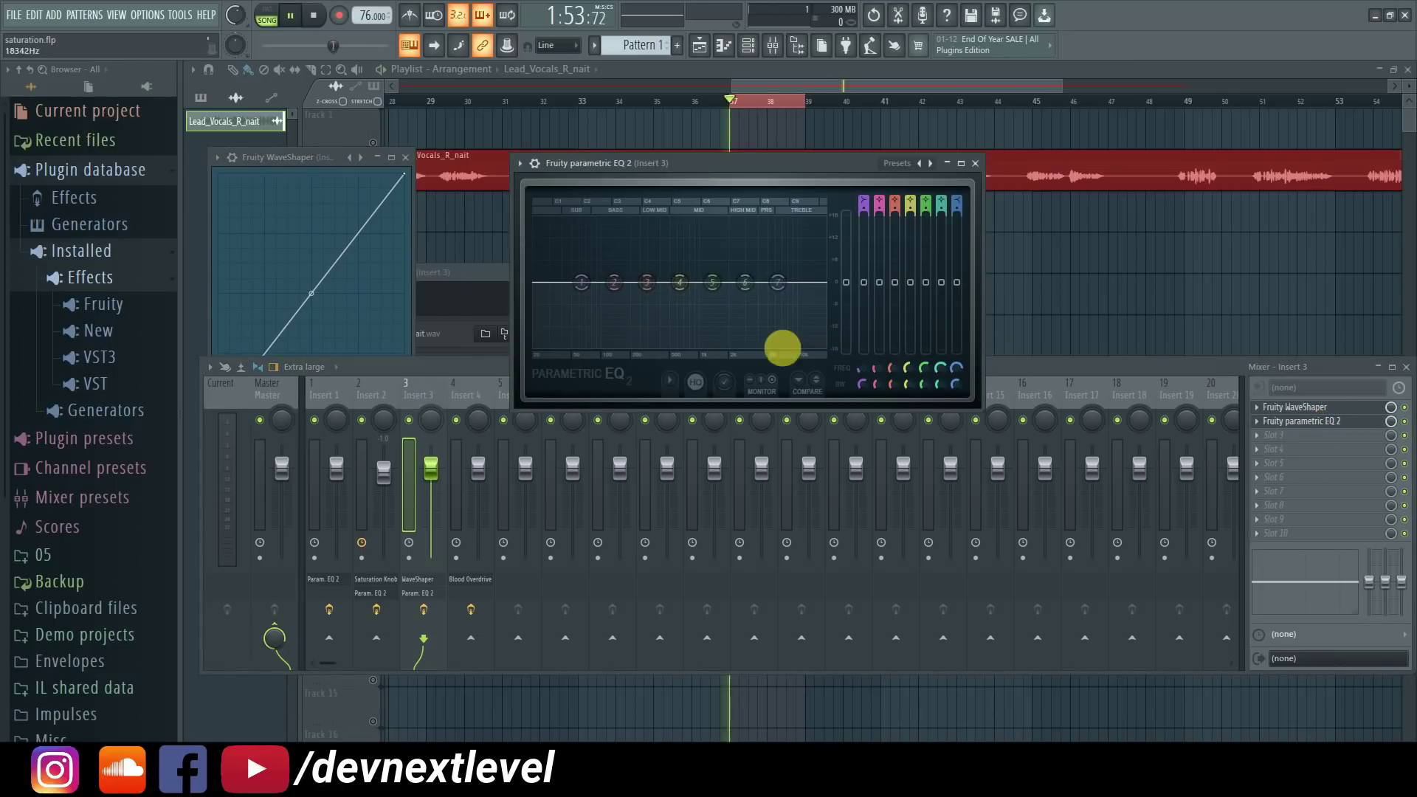
- Bend Insert 3's WaveShaper curve upward to about 14.3% tension during loop playback, and toggle the effect to compare the sound
{"action": "key", "text": "space"}
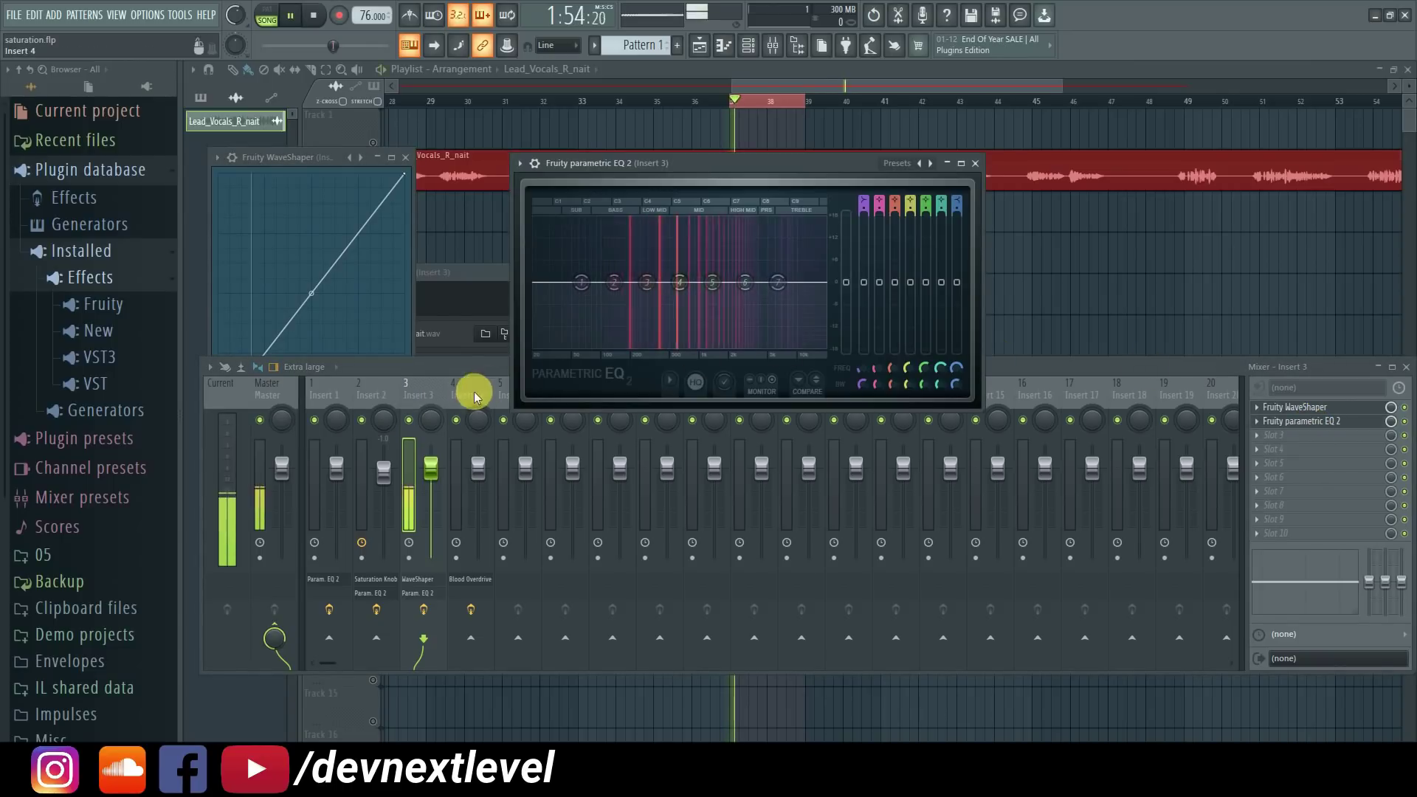
{"action": "left_click", "coordinate": [311, 294]}
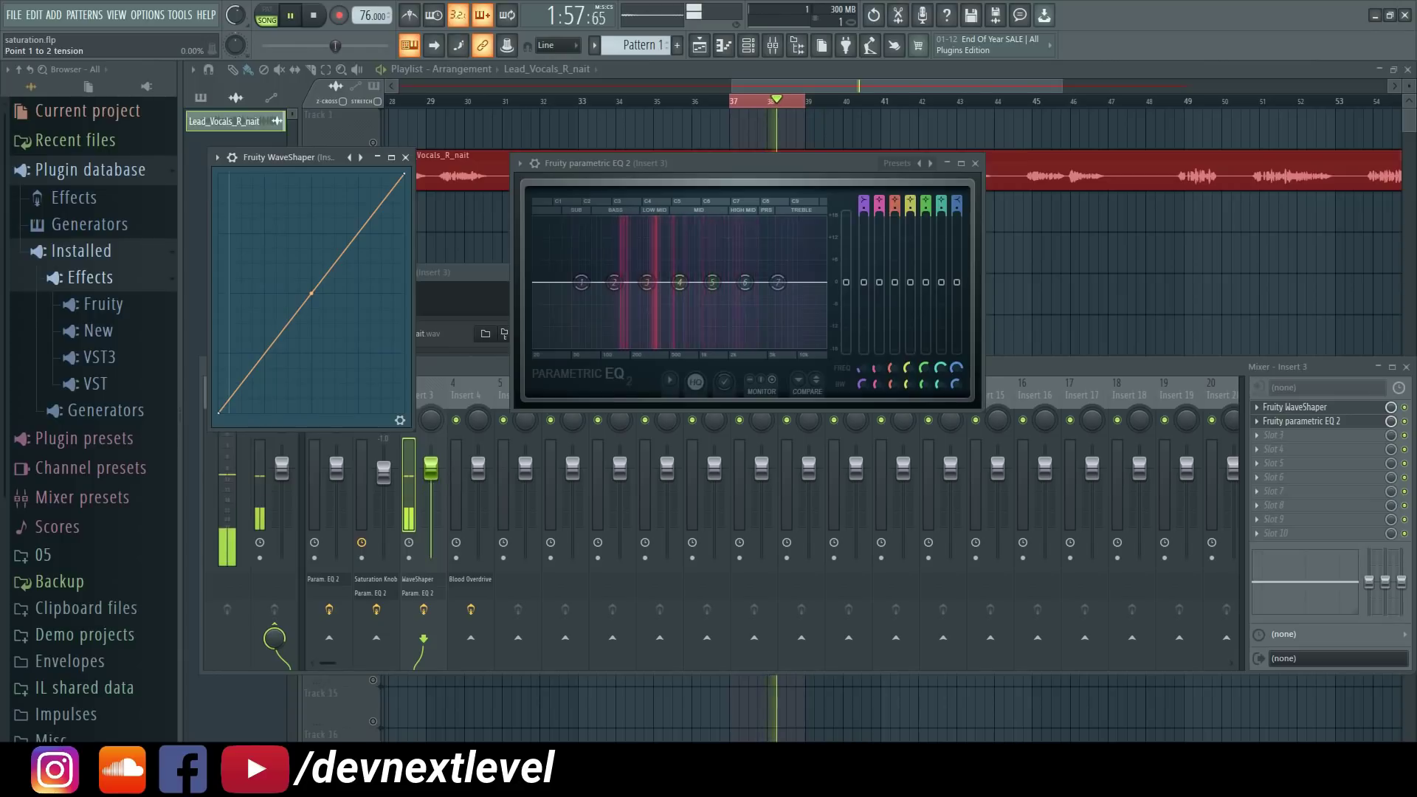
{"action": "left_click_drag", "start_coordinate": [311, 294], "coordinate": [315, 243]}
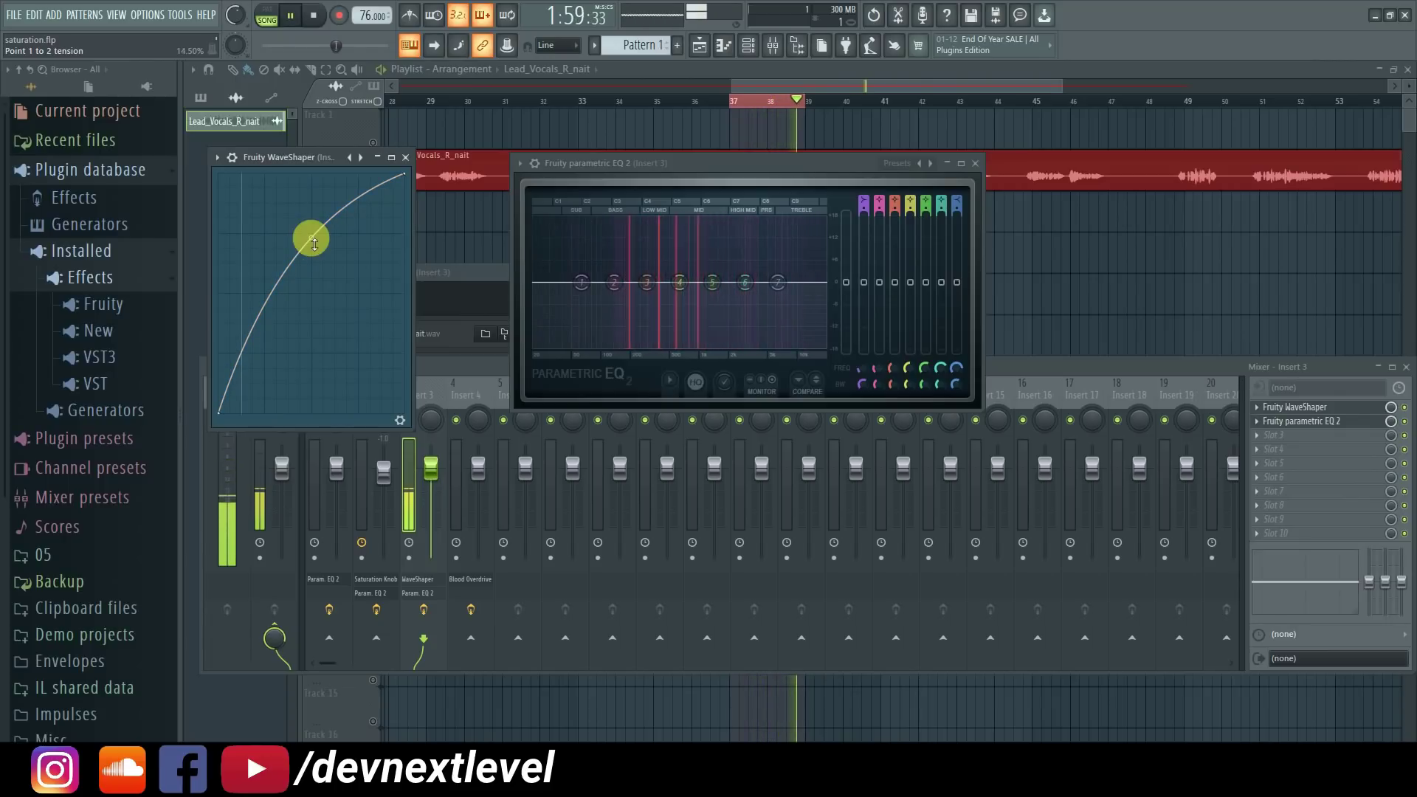
{"action": "left_click", "coordinate": [1405, 408]}
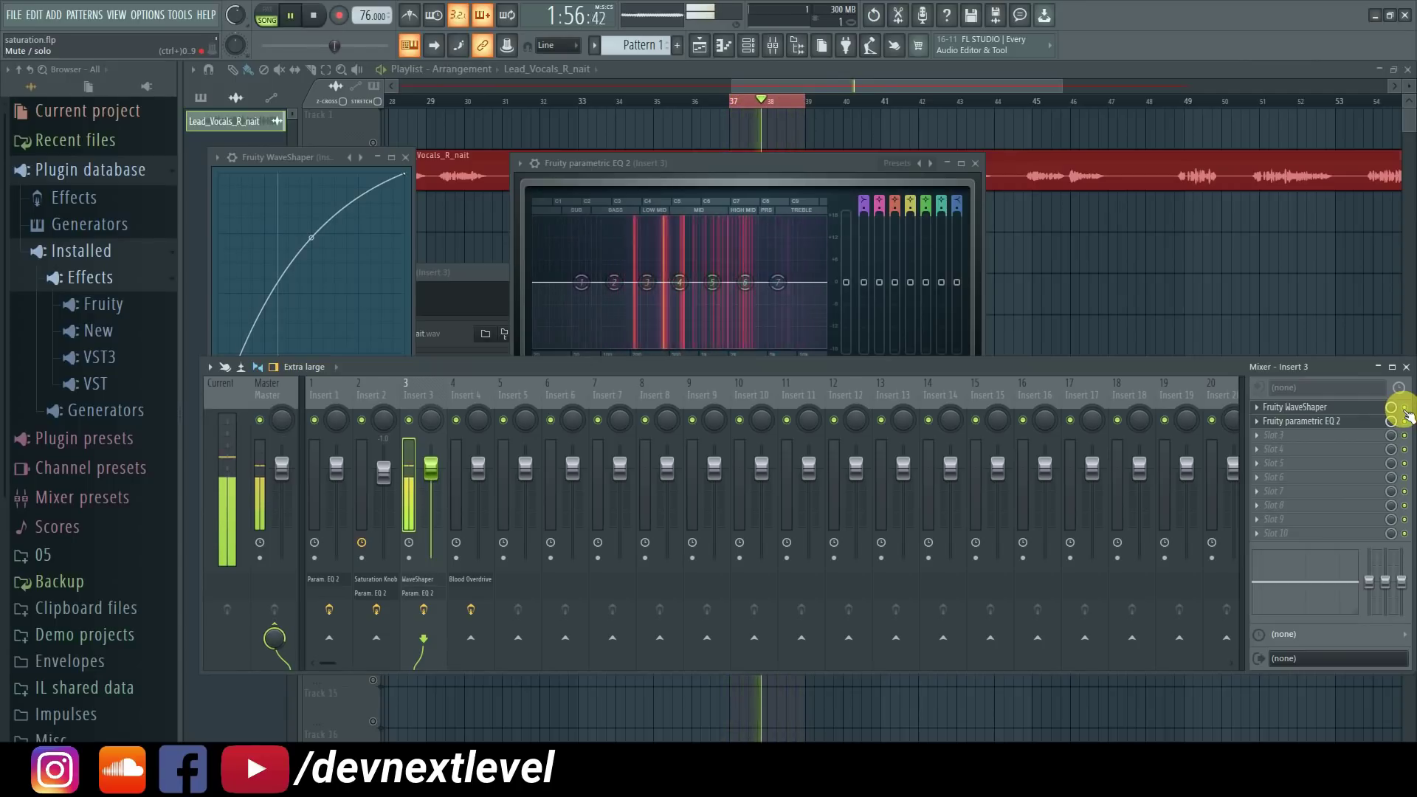
{"action": "key", "text": "space"}
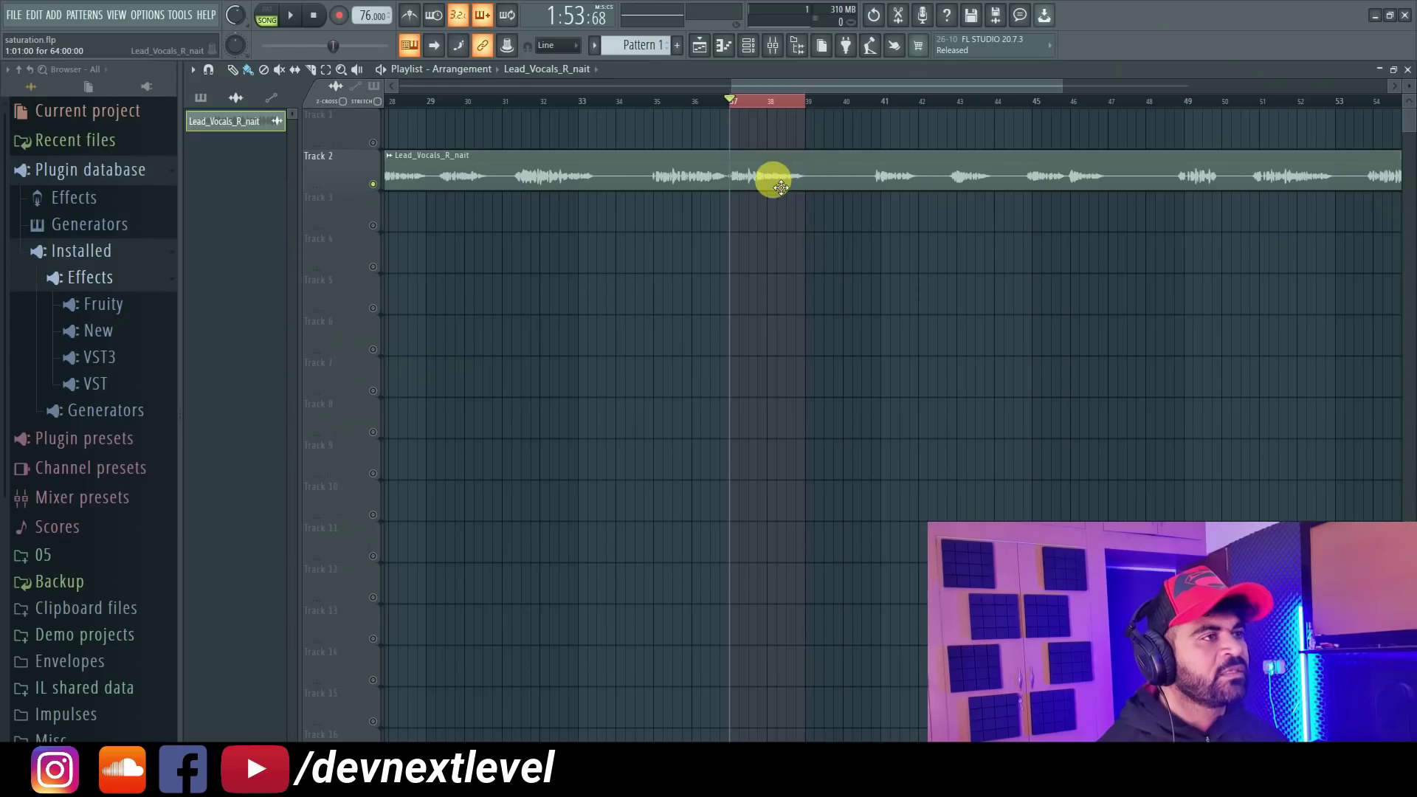
- Open the Lead_Vocals_R_nait channel settings with routing on Insert 2, and open that insert's Saturation Knob set to OFF
{"action": "double_click", "coordinate": [781, 187]}
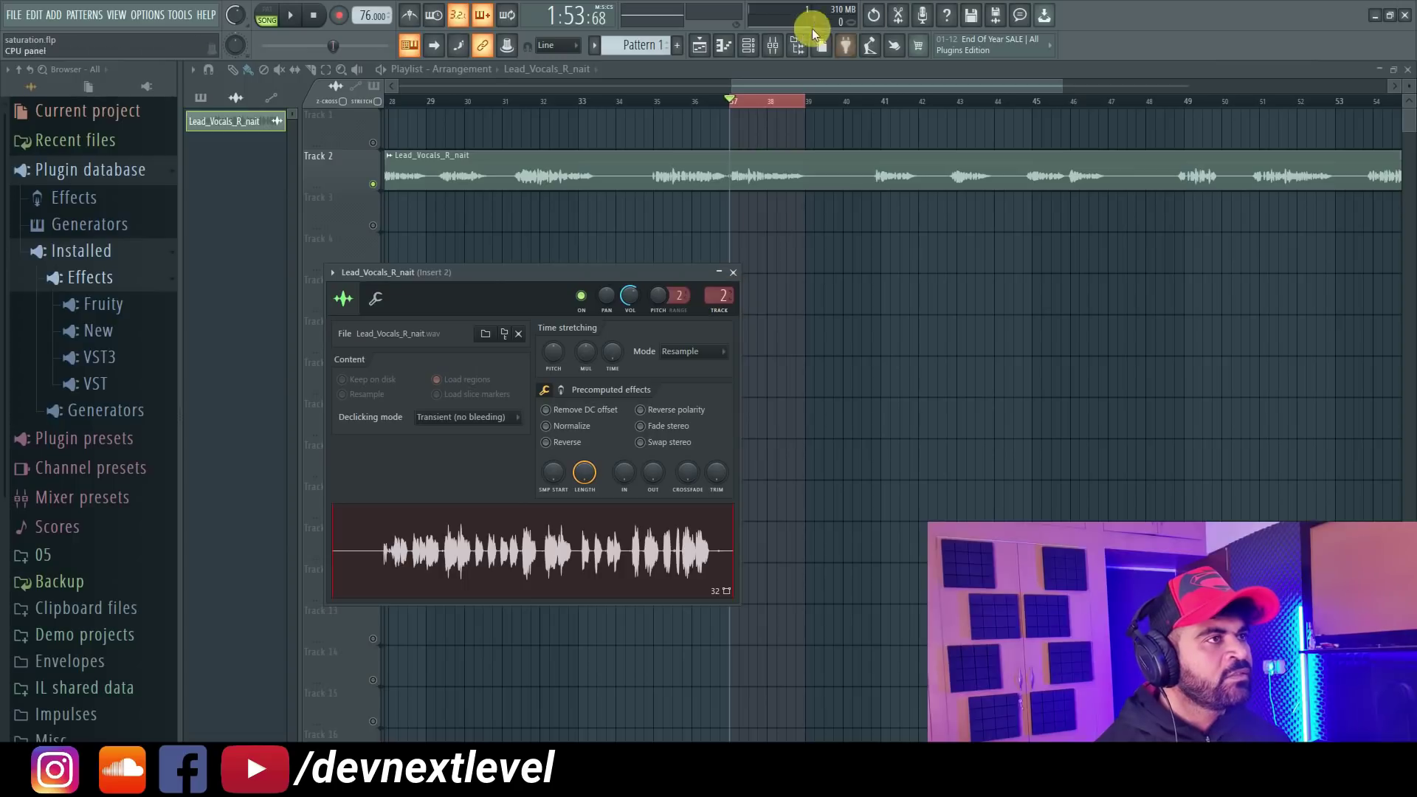
{"action": "left_click", "coordinate": [772, 43]}
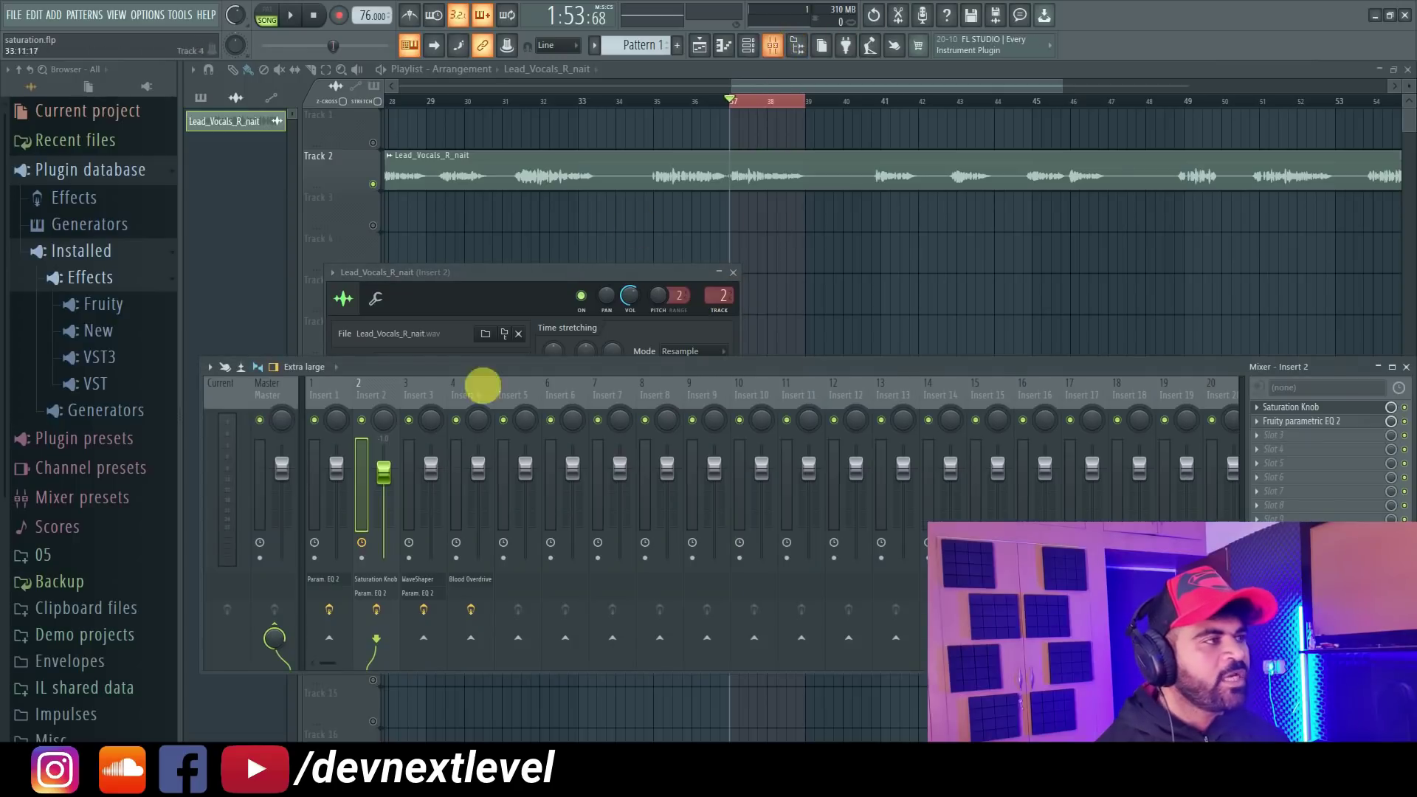
{"action": "left_click", "coordinate": [1339, 412]}
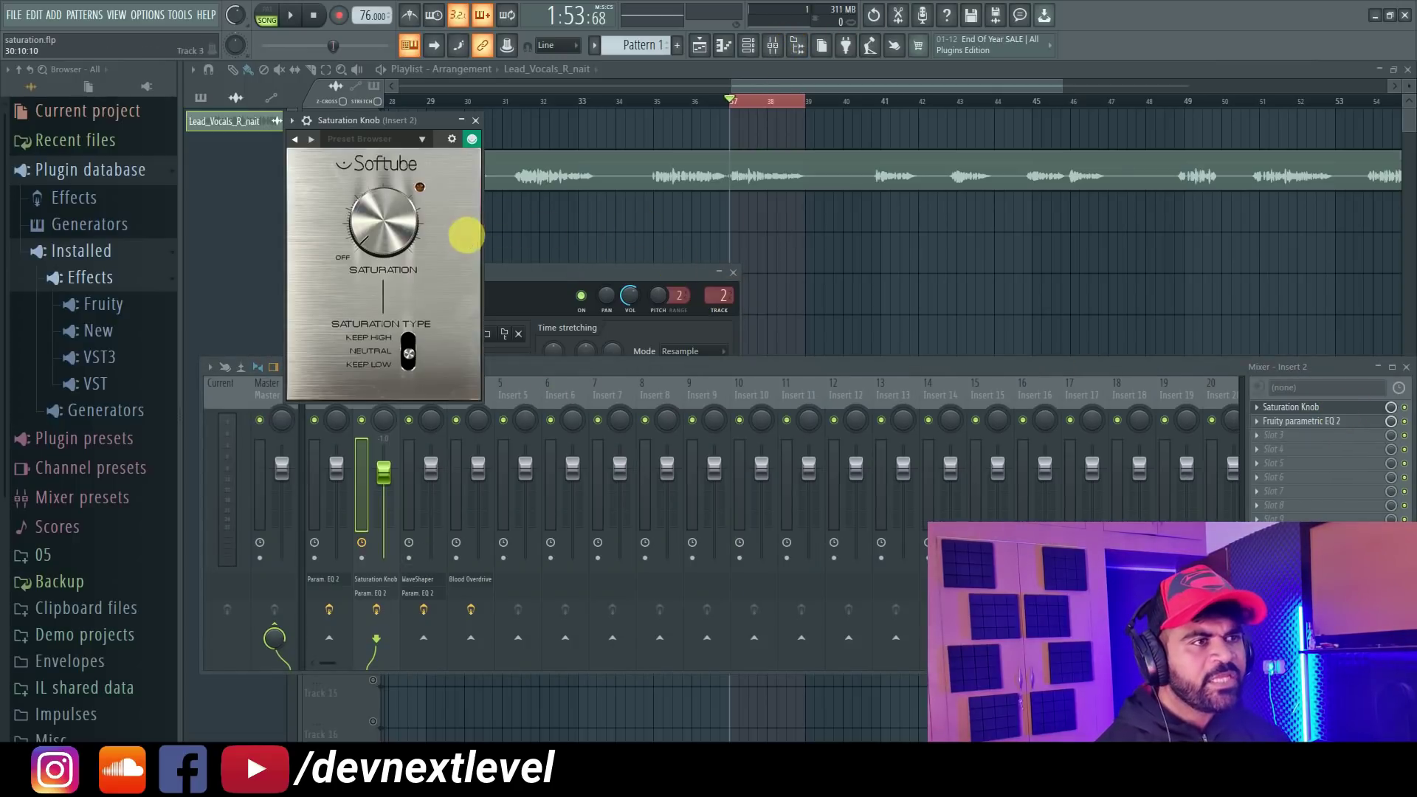
{"action": "left_click_drag", "start_coordinate": [402, 245], "coordinate": [376, 246]}
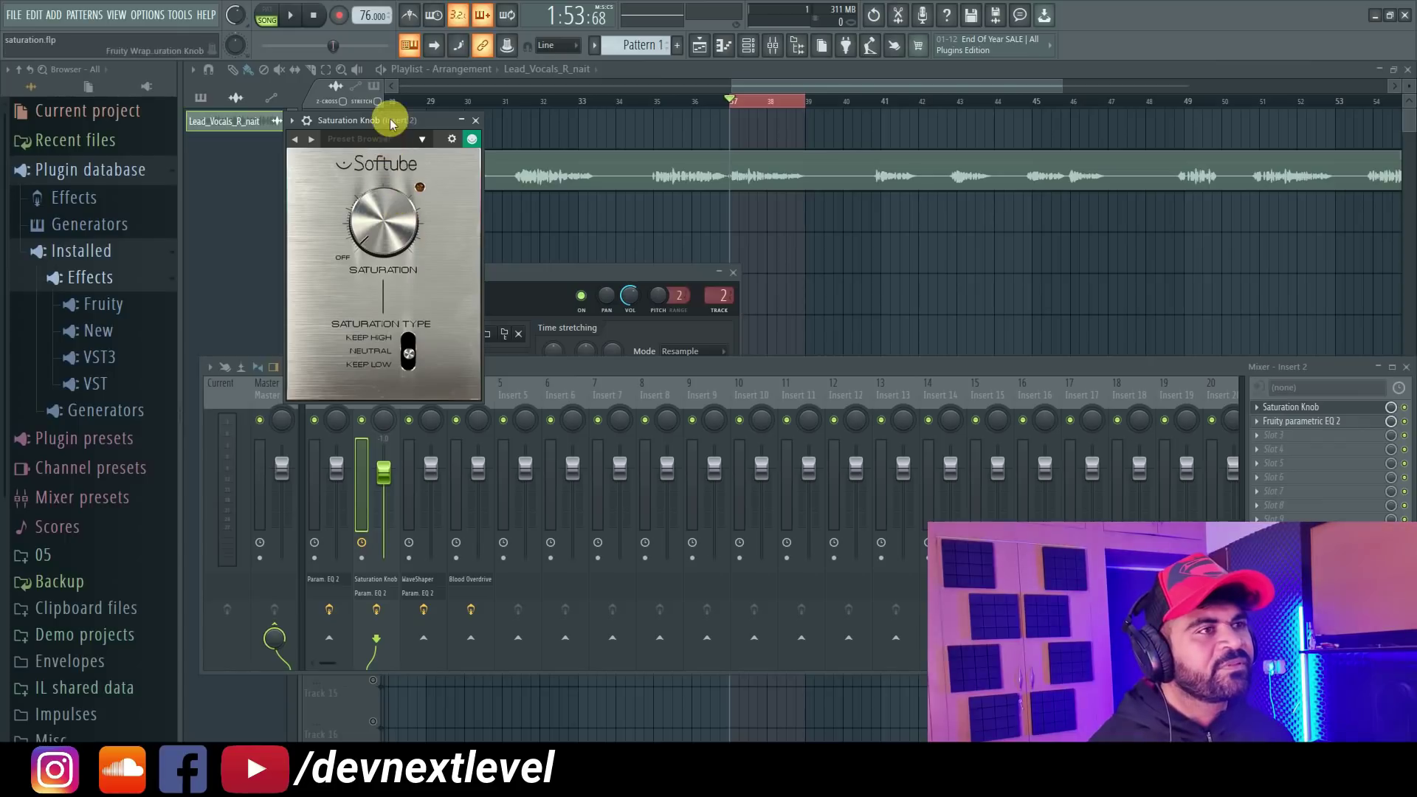
- Play the vocal loop, raise the Saturation Knob in stages through 3.4 and 4.4 to 9.5, and stop playback
{"action": "key", "text": "space"}
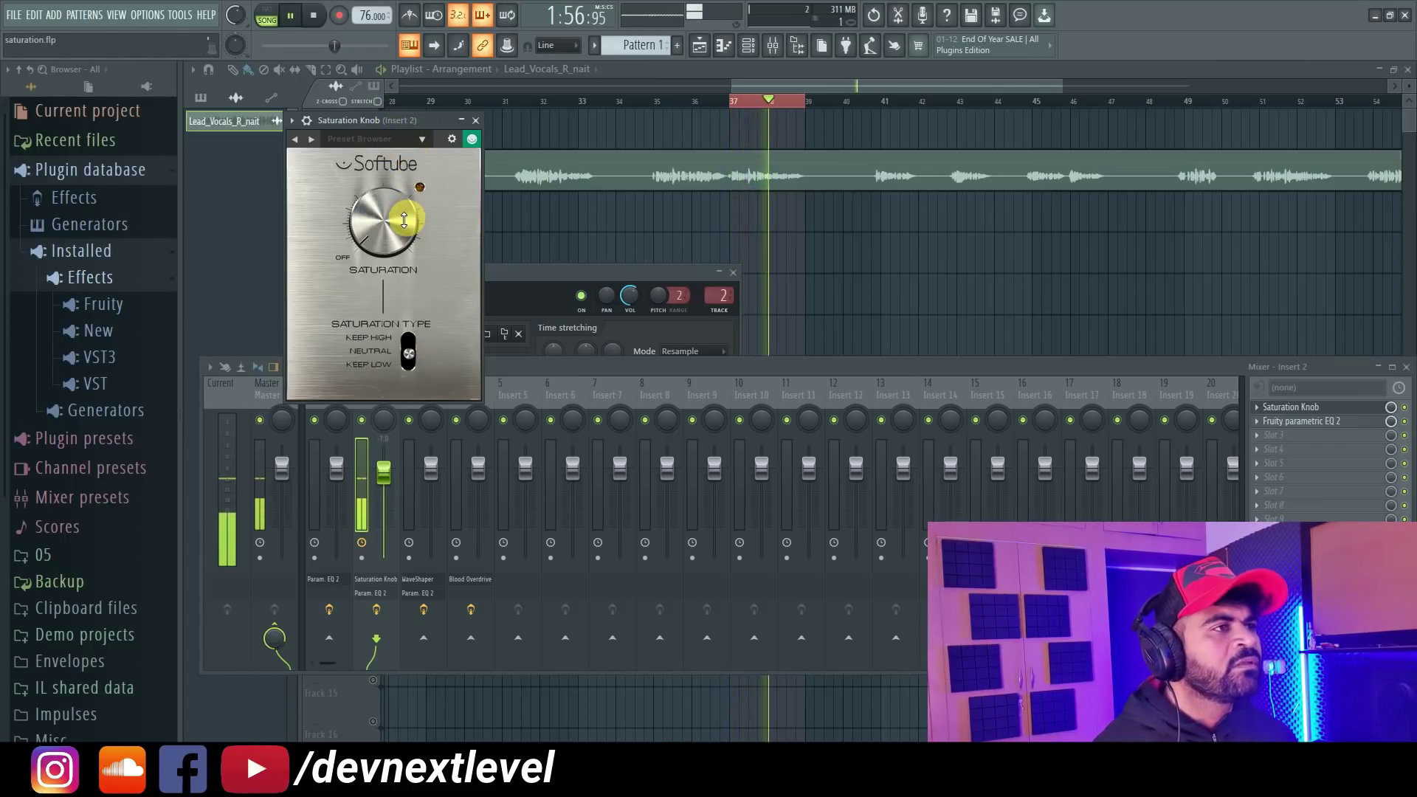
{"action": "left_click_drag", "start_coordinate": [404, 220], "coordinate": [375, 201]}
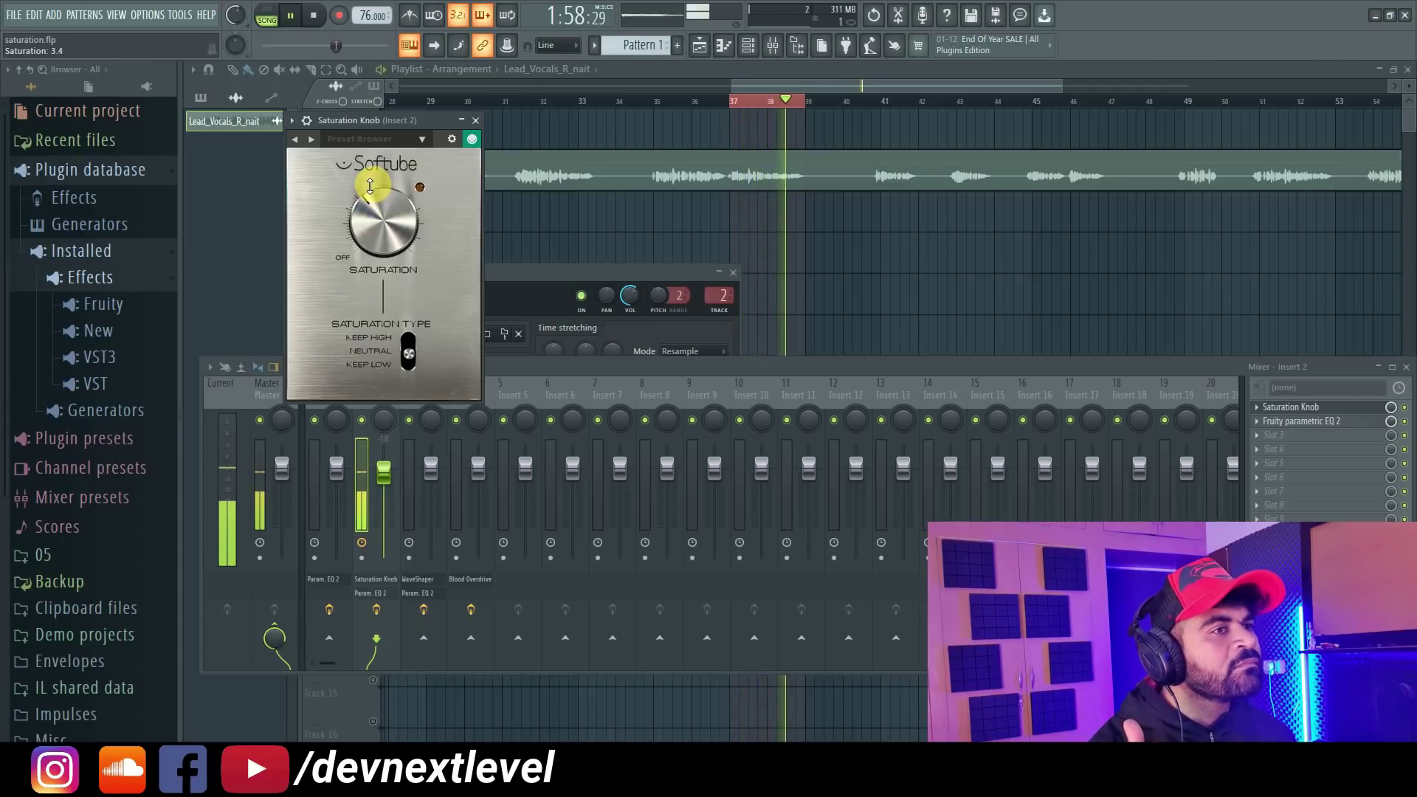
{"action": "left_click_drag", "start_coordinate": [369, 183], "coordinate": [367, 175]}
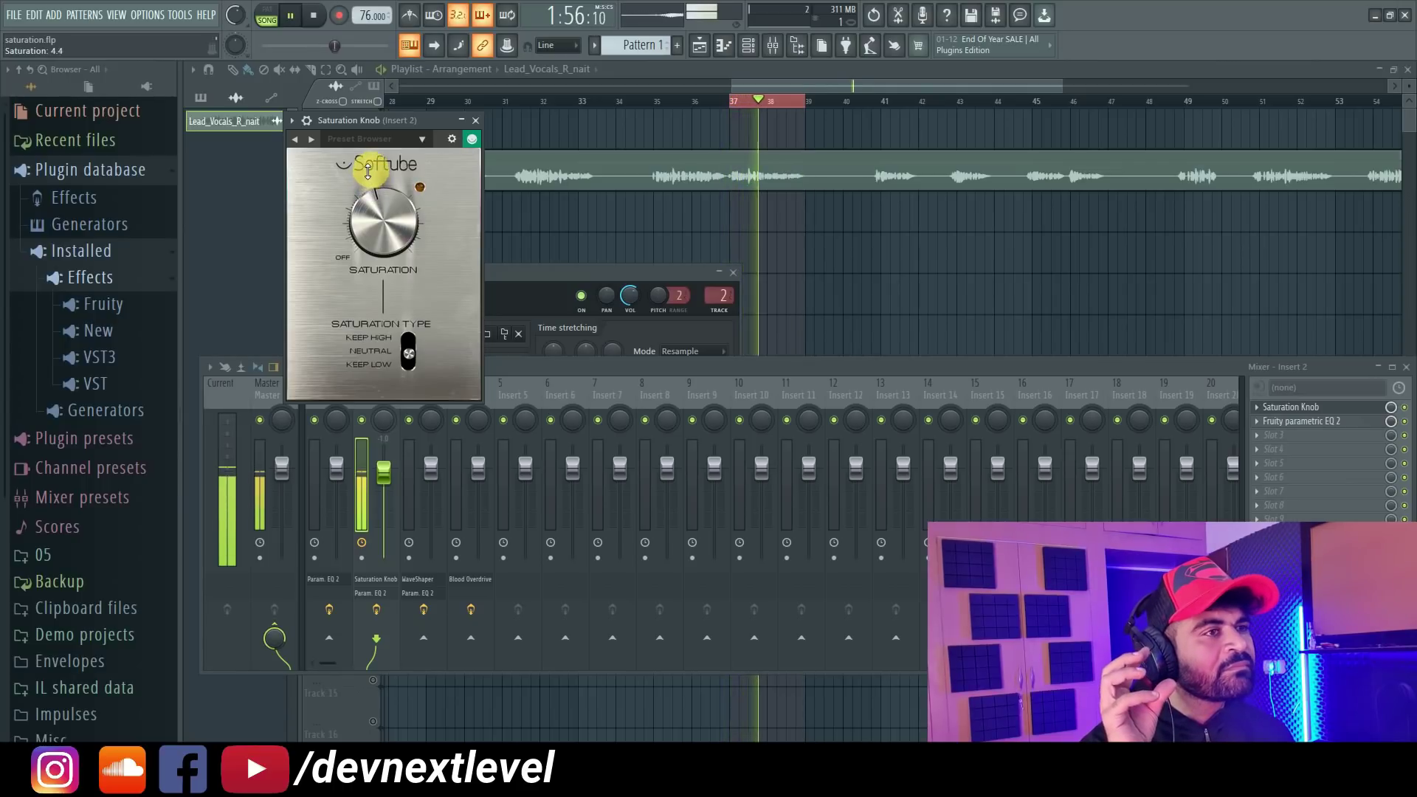
{"action": "left_click_drag", "start_coordinate": [371, 147], "coordinate": [374, 125]}
{"action": "left_click_drag", "start_coordinate": [393, 212], "coordinate": [397, 167]}
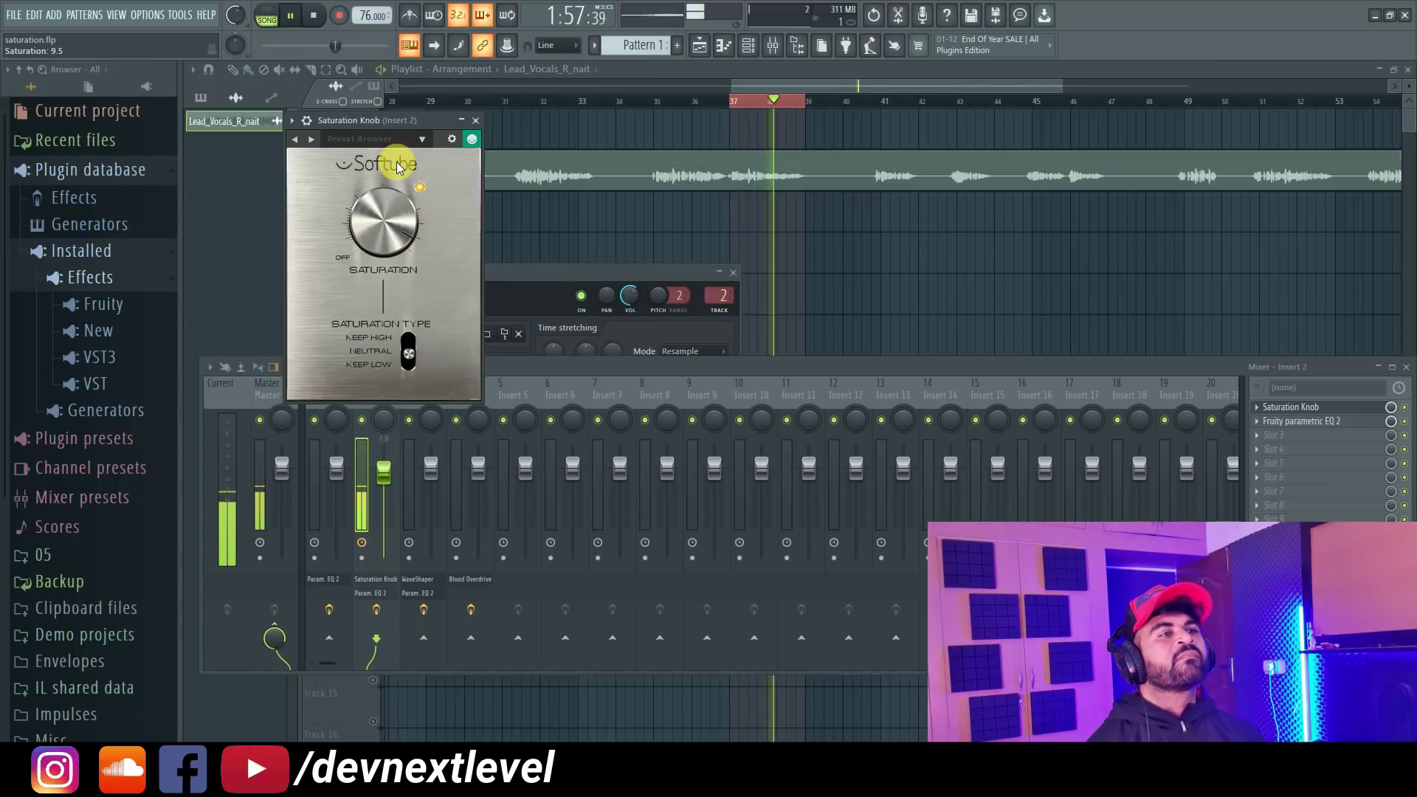
{"action": "left_click", "coordinate": [313, 15]}
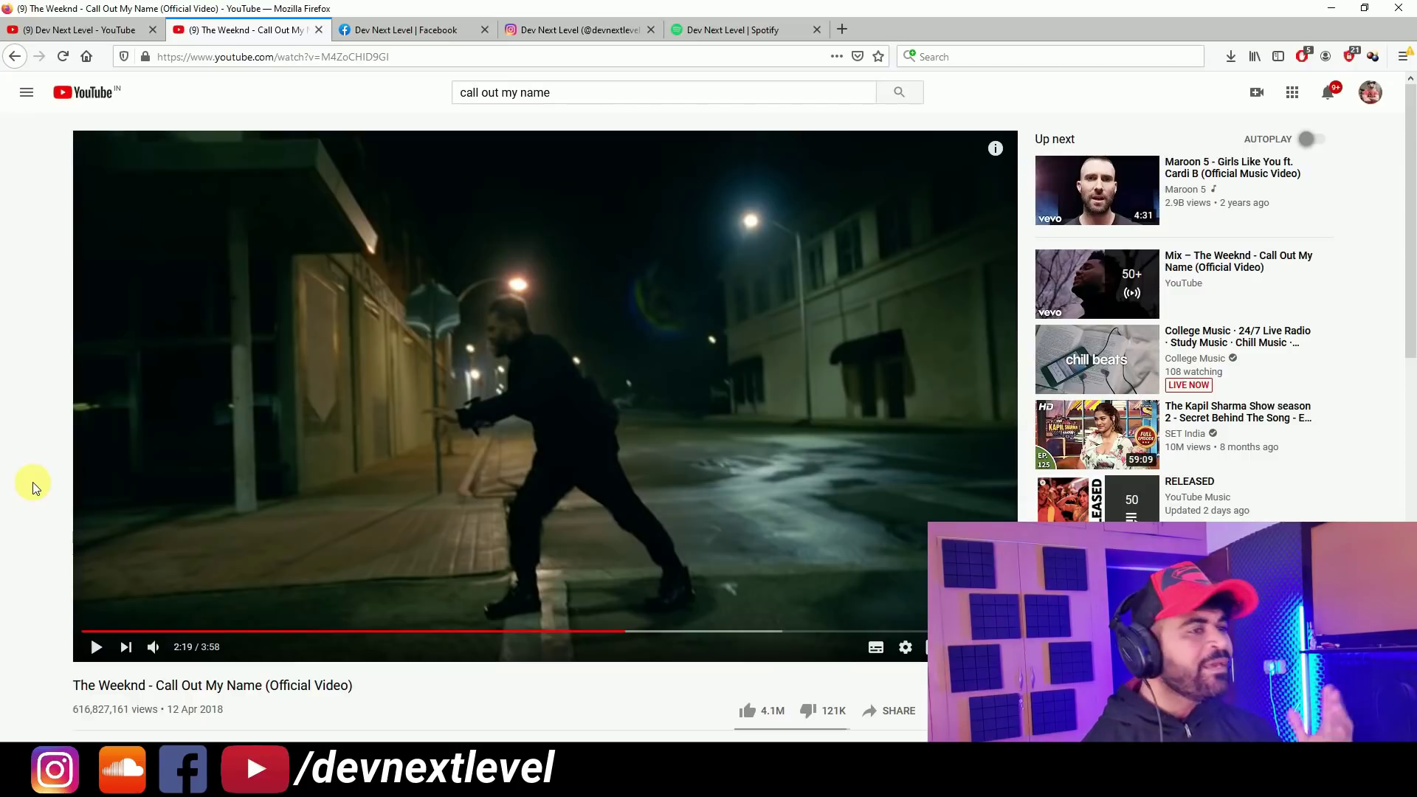
- Switch to Firefox and play The Weeknd's "Call Out My Name" video on YouTube from 2:19
{"action": "left_click", "coordinate": [98, 648]}
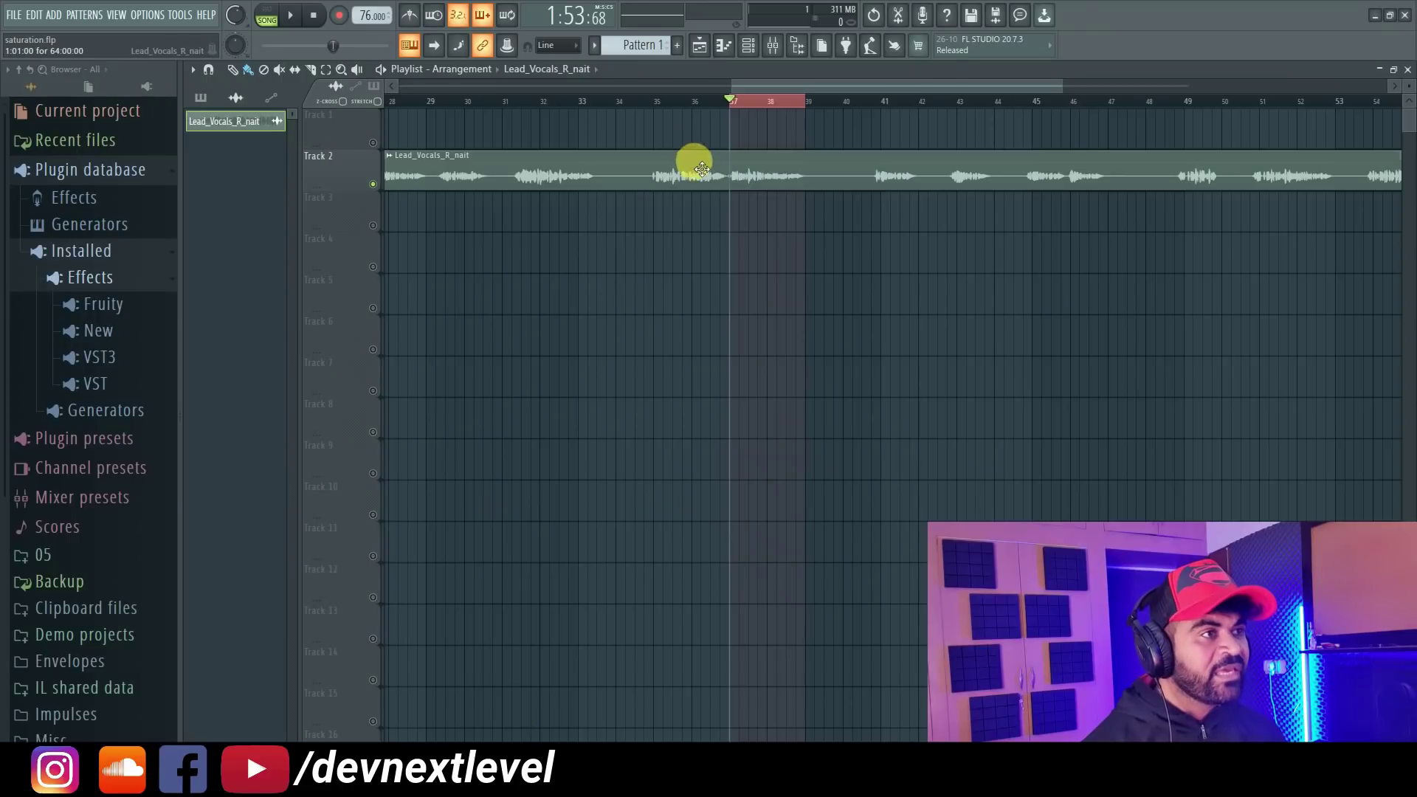
- Route the Lead_Vocals_R_nait channel to Insert 4 and open that insert's Fruity Blood Overdrive in the mixer
{"action": "double_click", "coordinate": [694, 161]}
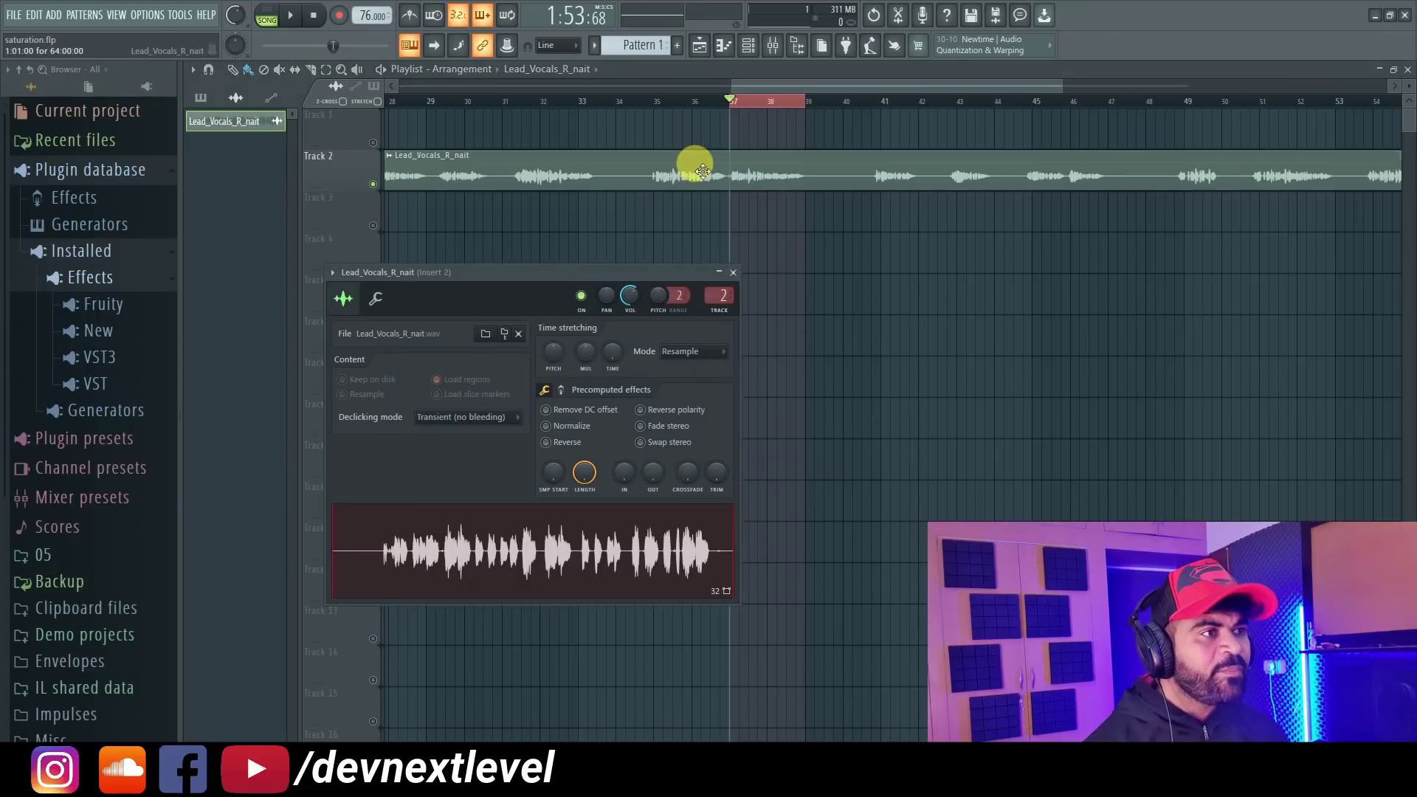
{"action": "scroll", "coordinate": [717, 305], "scroll_direction": "up", "scroll_amount": 1}
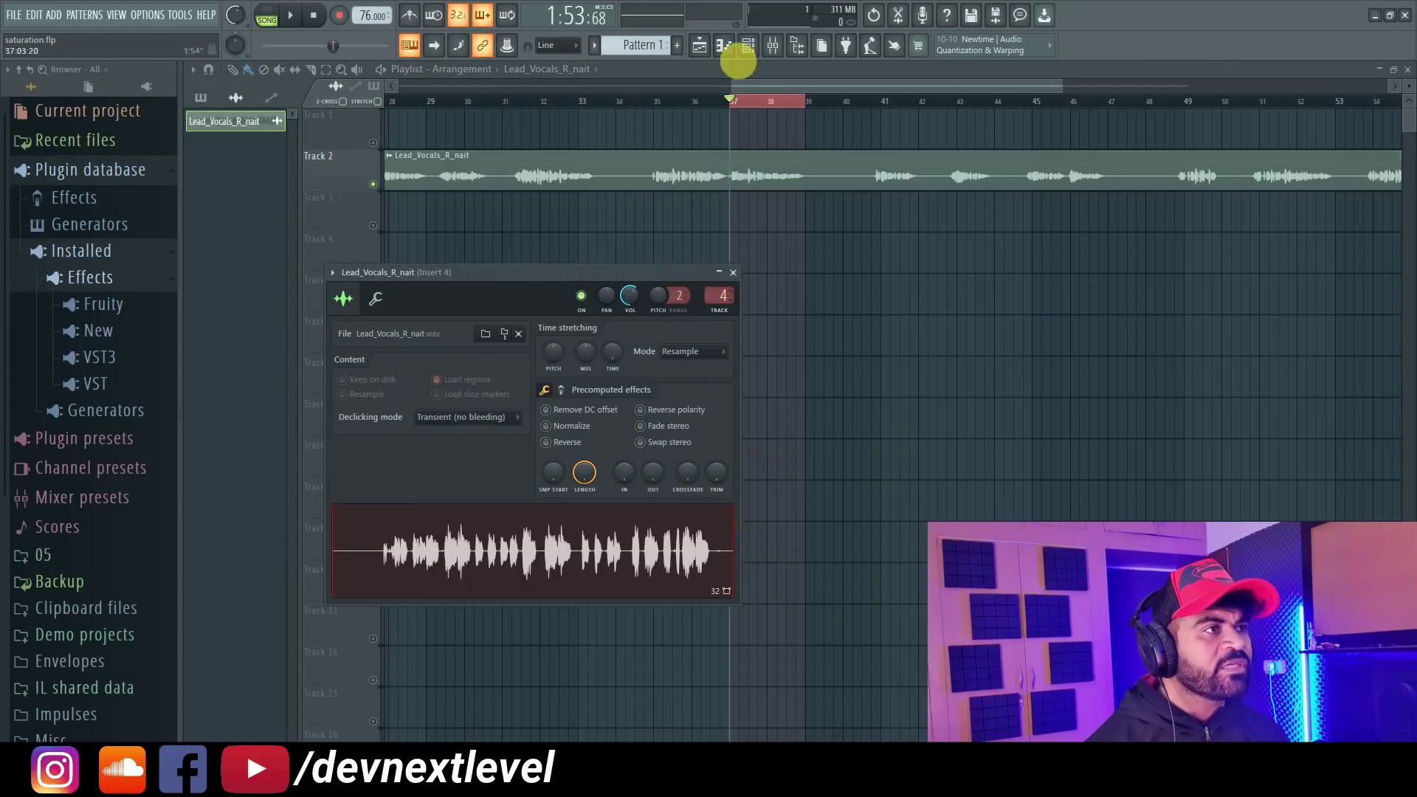
{"action": "left_click", "coordinate": [773, 45]}
{"action": "left_click", "coordinate": [1311, 427]}
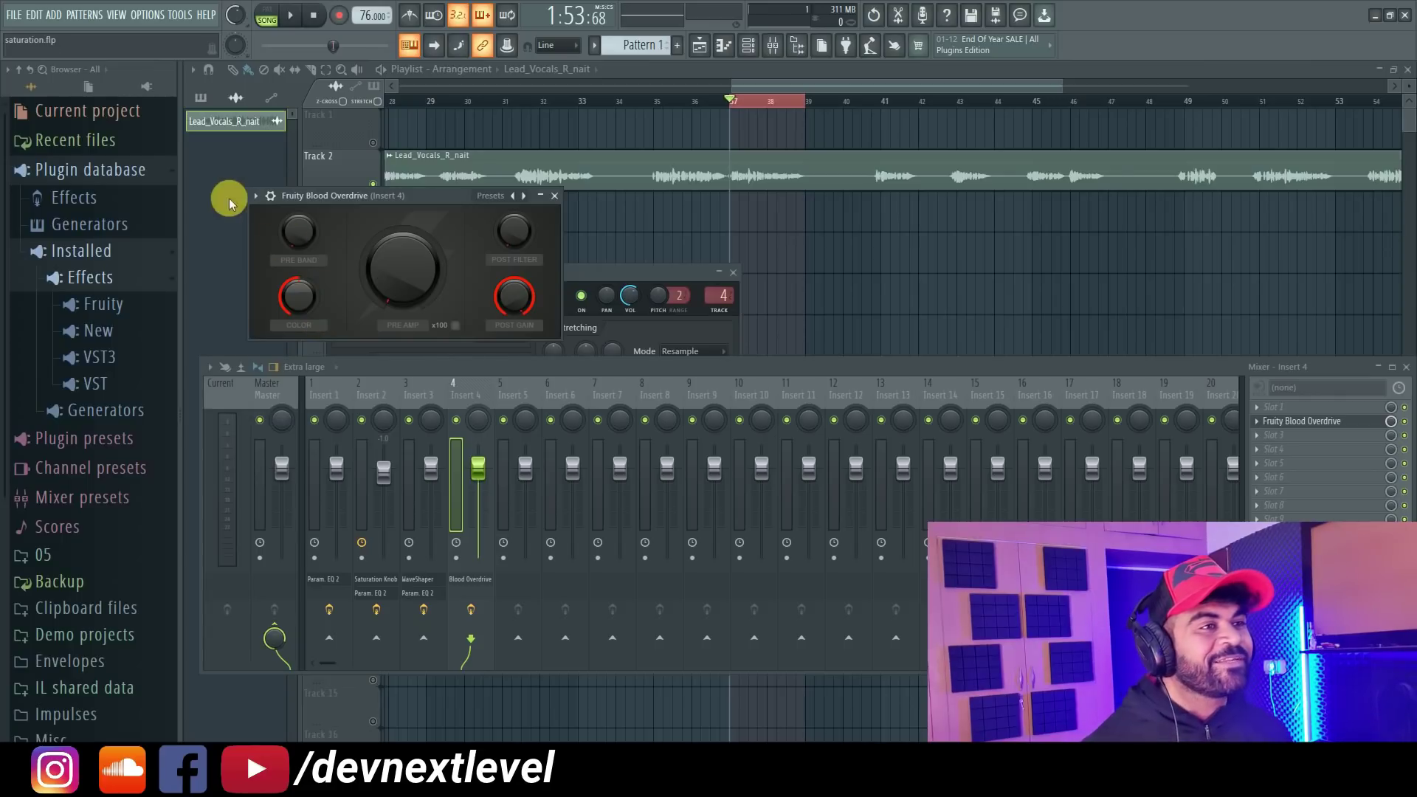
- Play the vocal loop, raise Fruity Blood Overdrive's Pre Amp to maximum, and stop playback
{"action": "left_click_drag", "start_coordinate": [419, 201], "coordinate": [490, 196]}
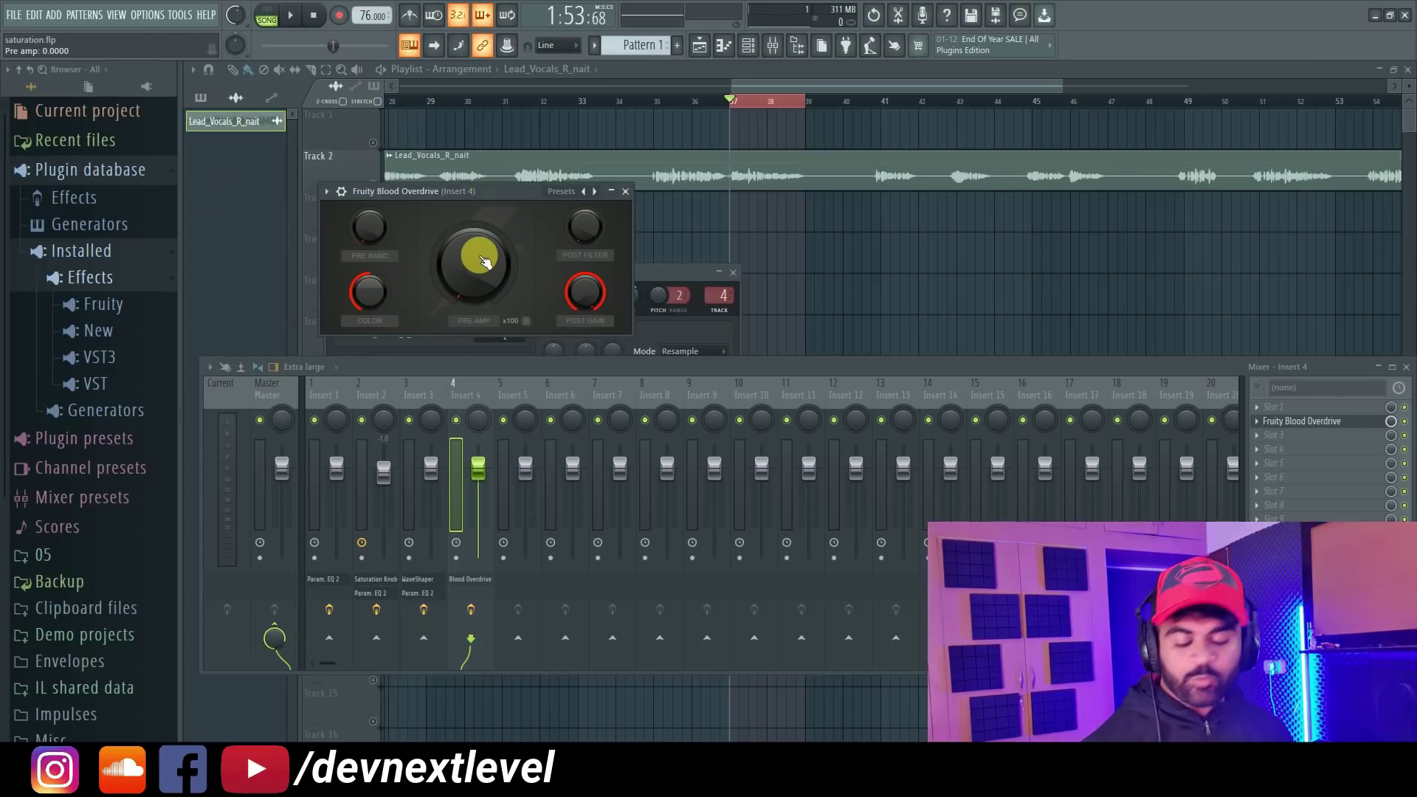
{"action": "key", "text": "space"}
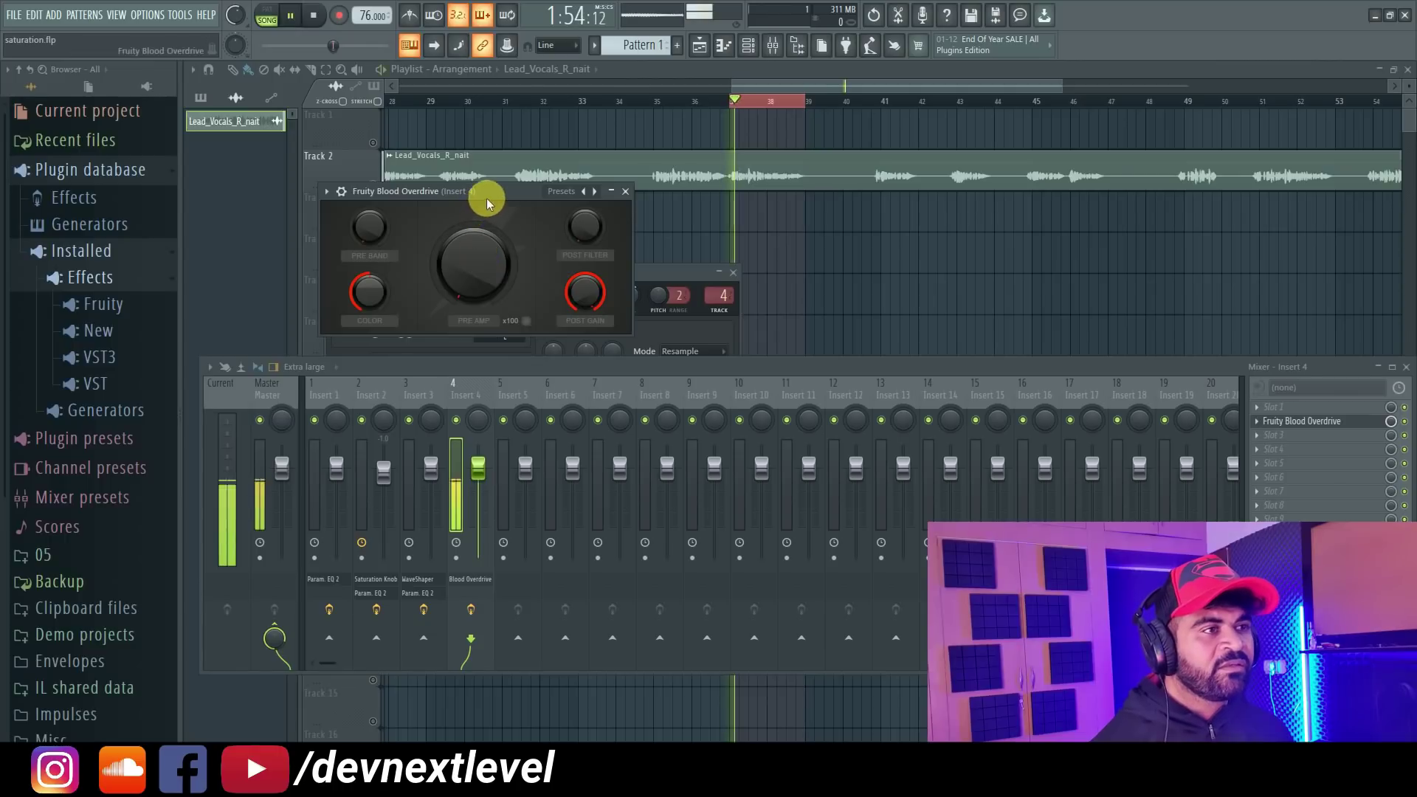
{"action": "left_click_drag", "start_coordinate": [476, 272], "coordinate": [476, 189]}
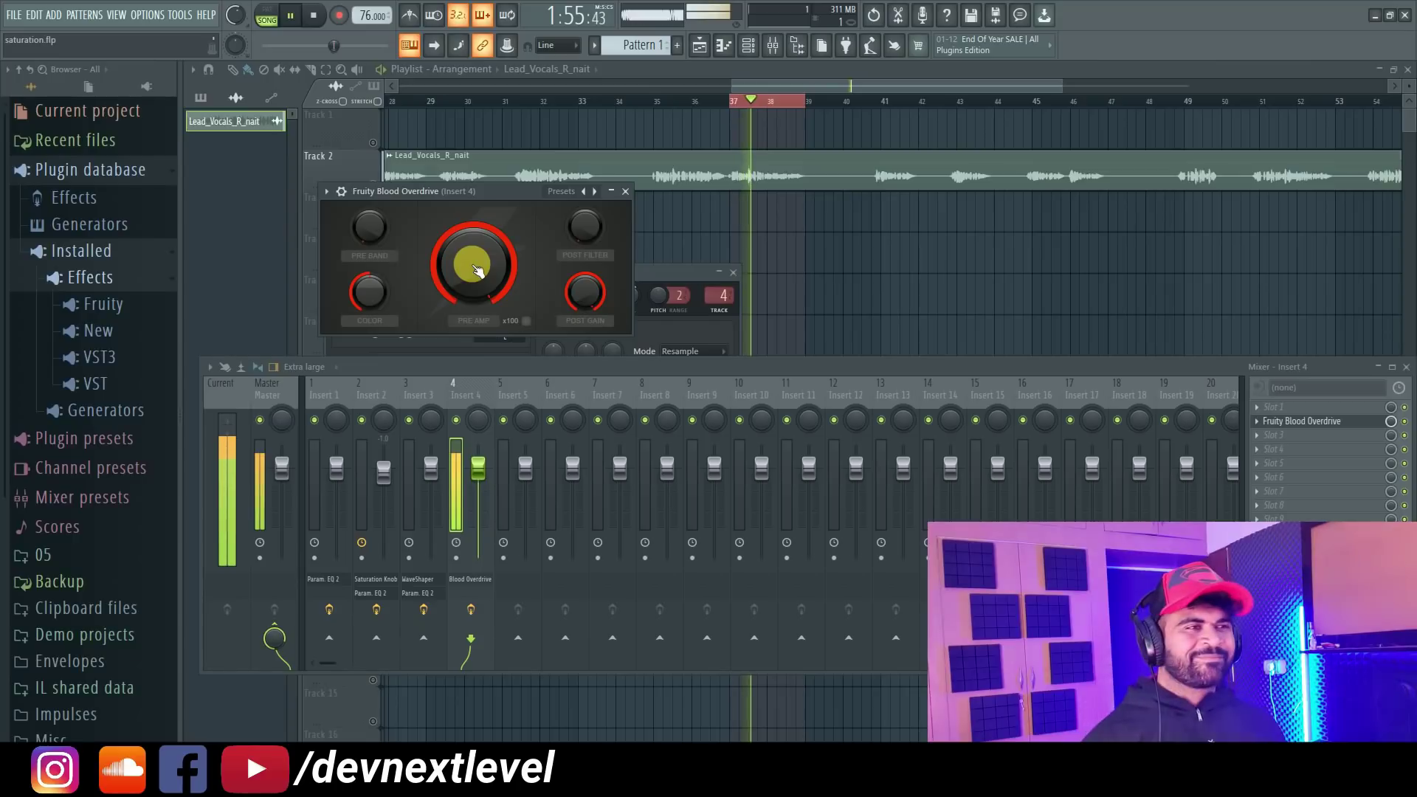
{"action": "key", "text": "space"}
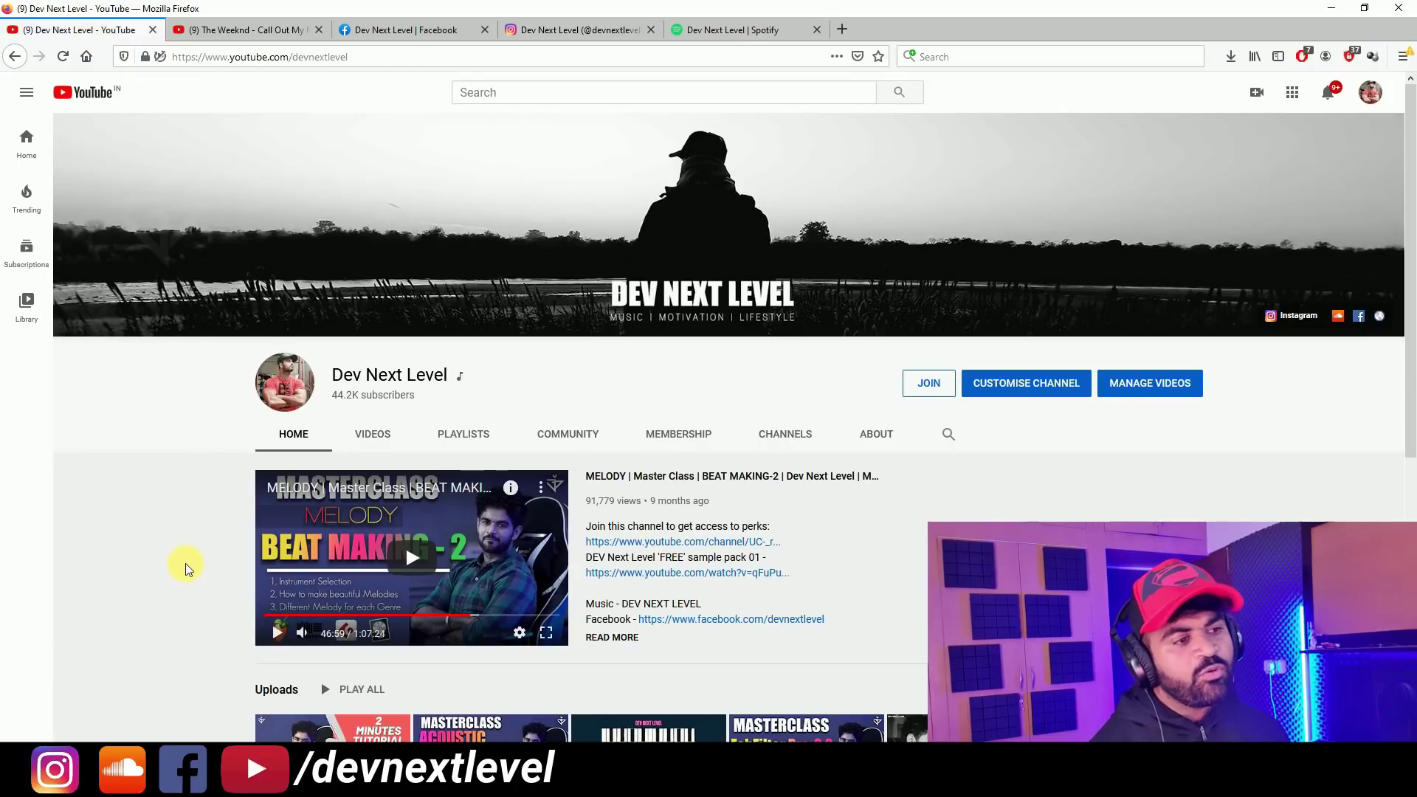
- In Firefox, view the Dev Next Level channel page on YouTube, followed by its Instagram, Facebook and Spotify pages
{"action": "scroll", "coordinate": [185, 569], "scroll_direction": "down", "scroll_amount": 2}
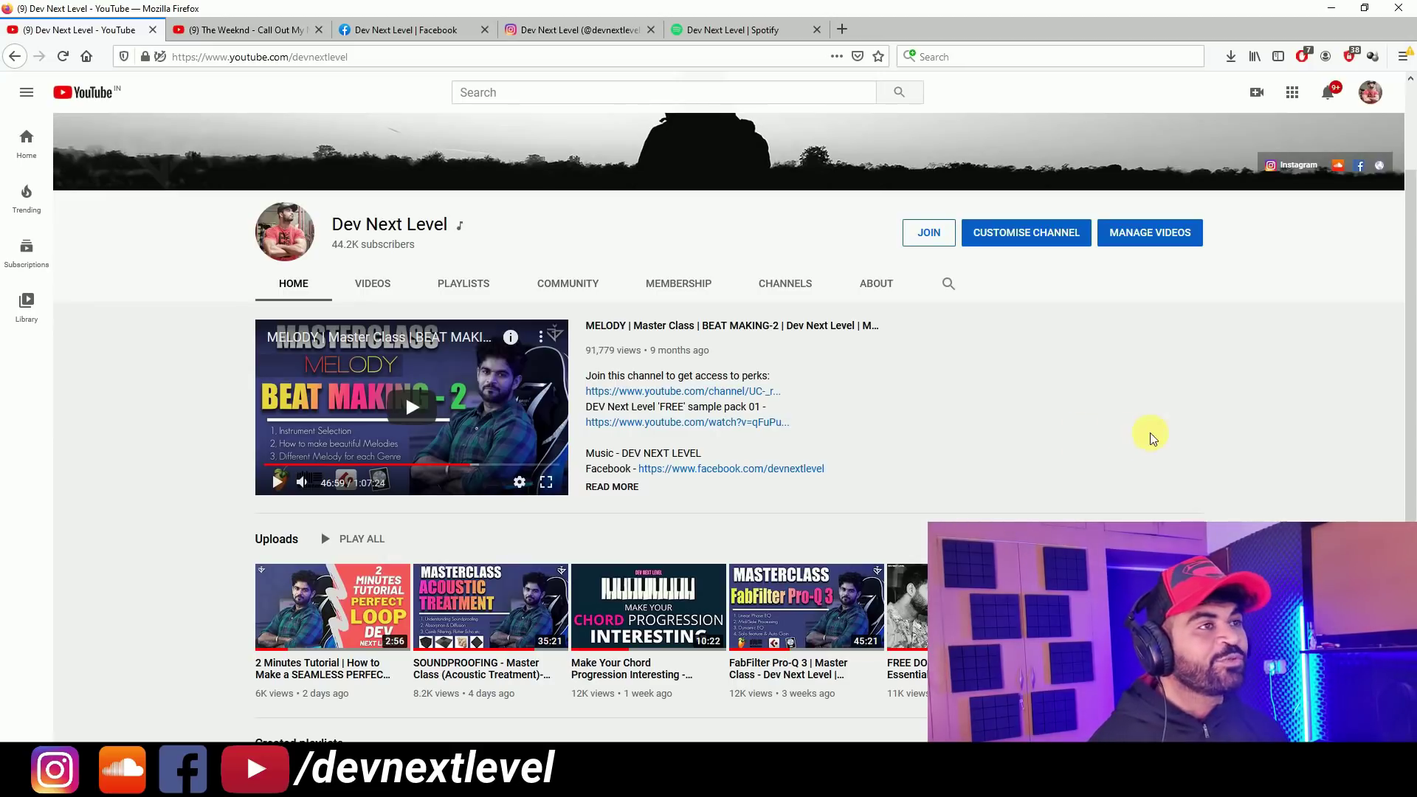
{"action": "left_click", "coordinate": [587, 31]}
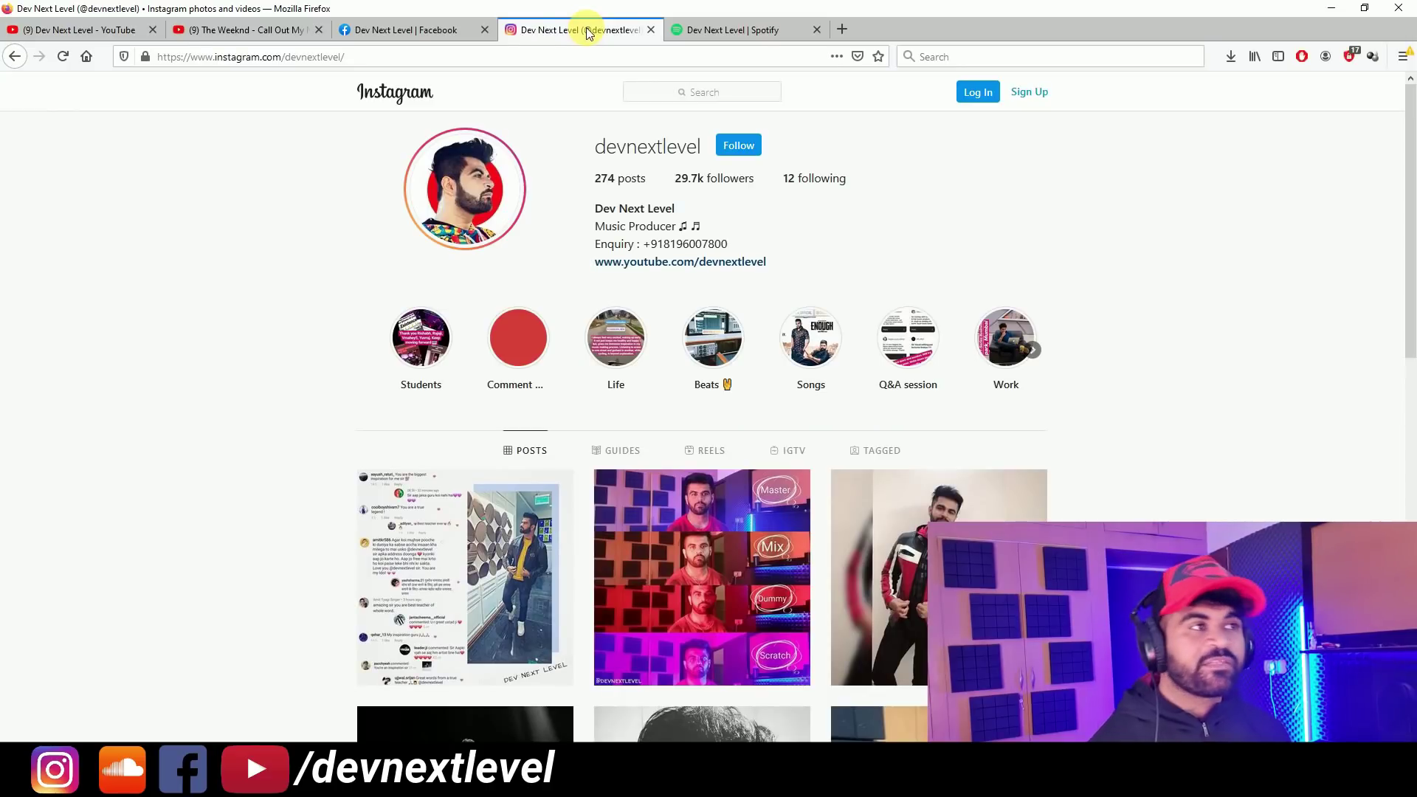
{"action": "left_click", "coordinate": [448, 39]}
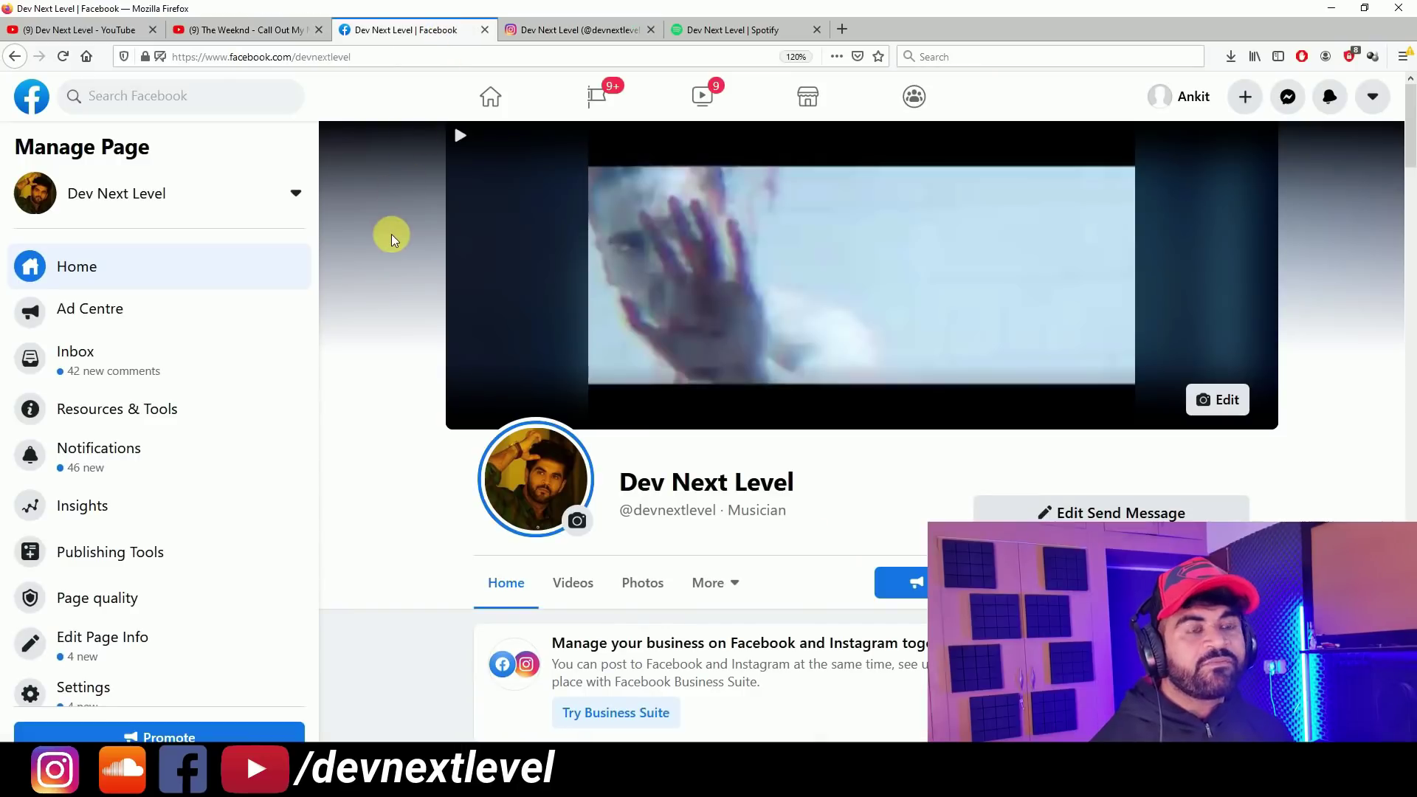
{"action": "left_click", "coordinate": [748, 23]}
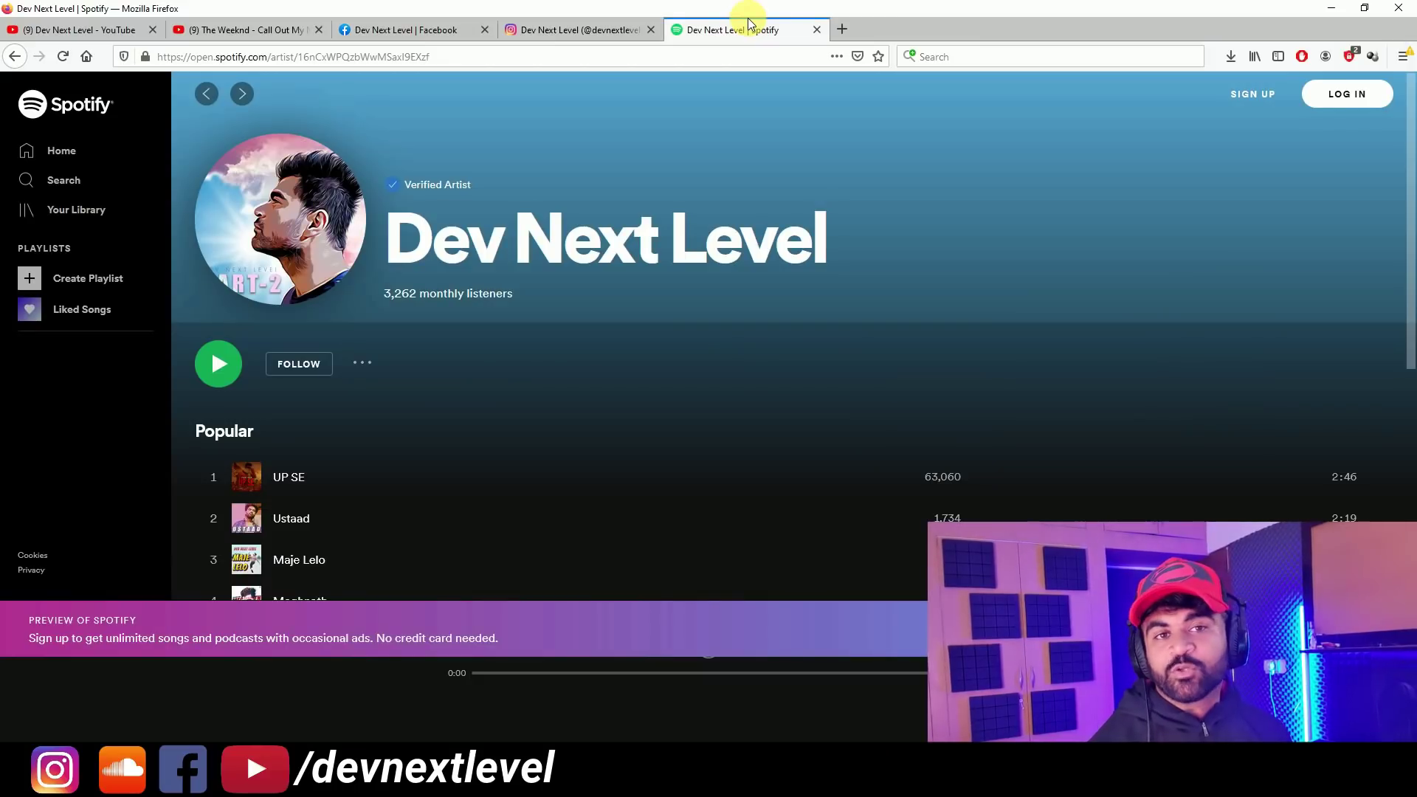